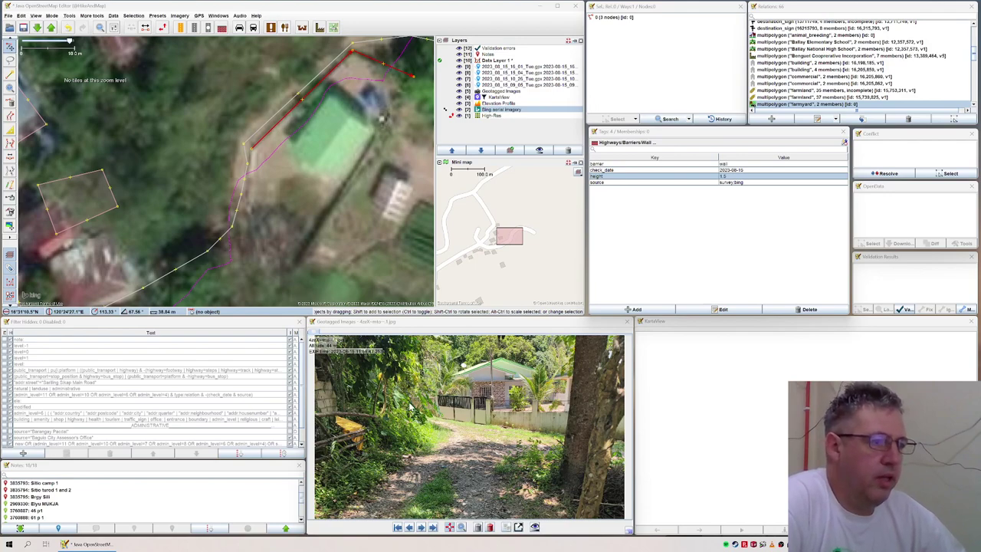
- Check the geotagged photo of the gated house and split the residential road at the node southwest of it
scroll(412, 404, up, 5)
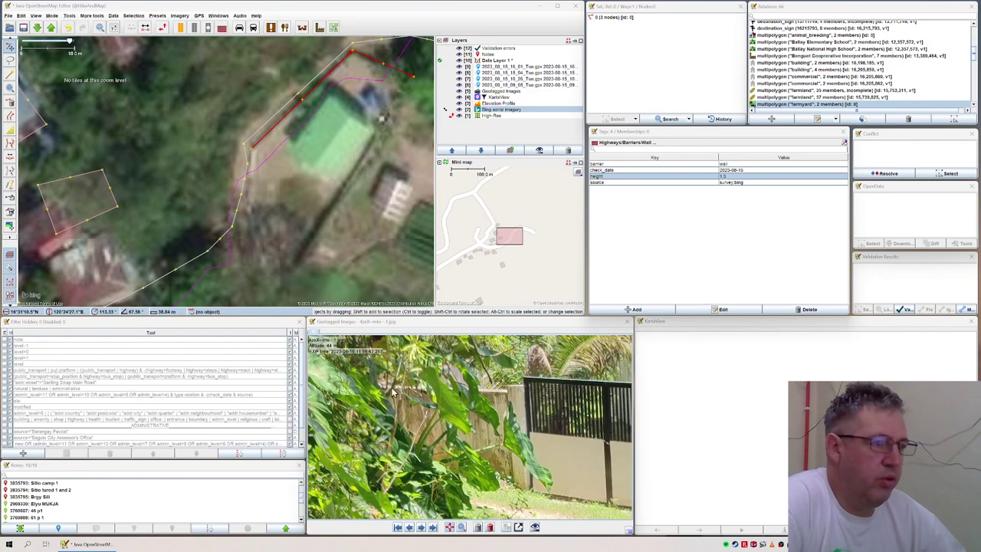
scroll(393, 392, down, 5)
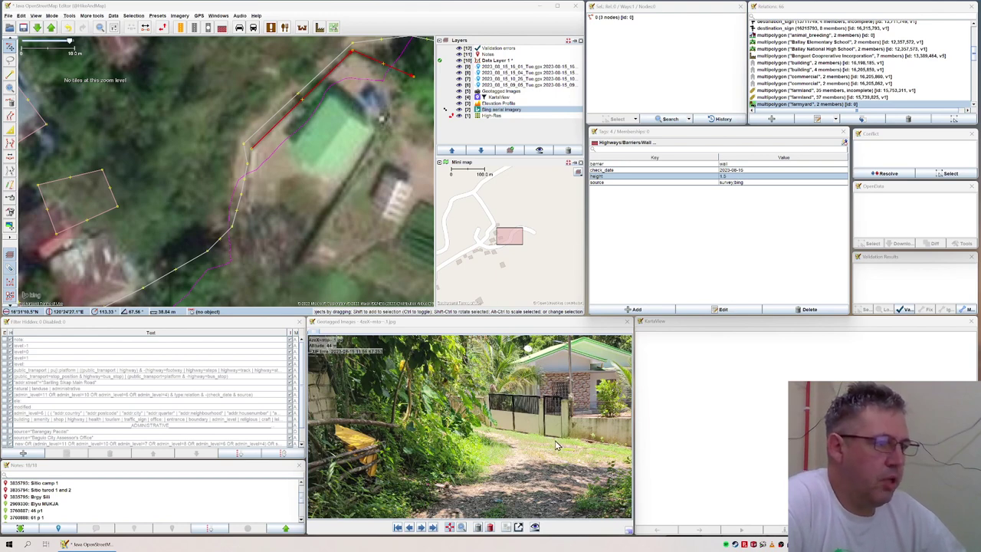
drag(590, 391, 529, 395)
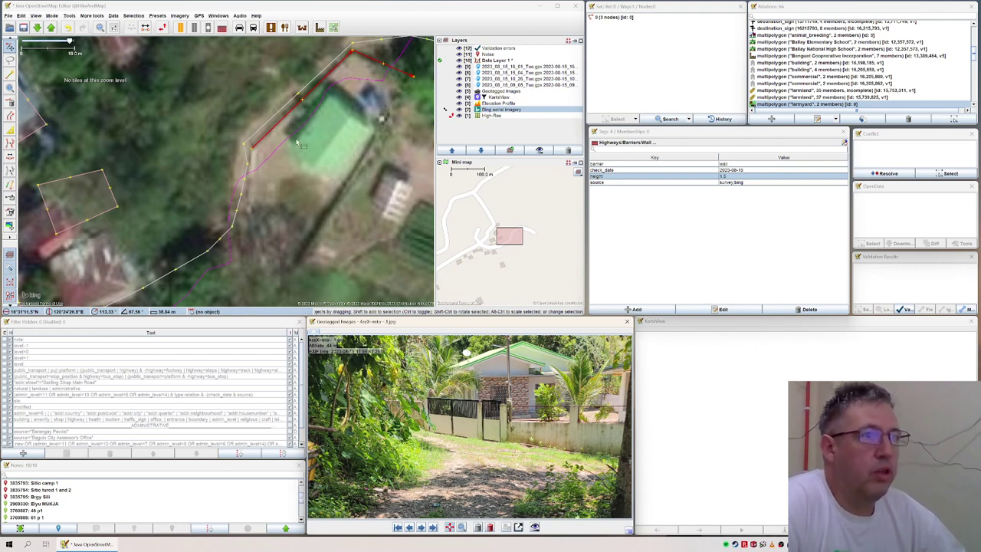
click(255, 143)
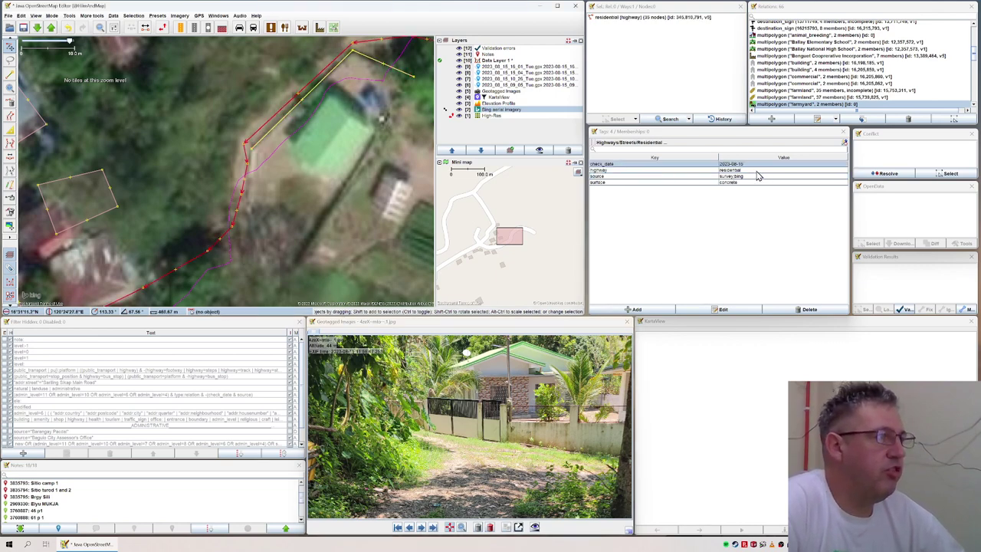
scroll(264, 202, down, 2)
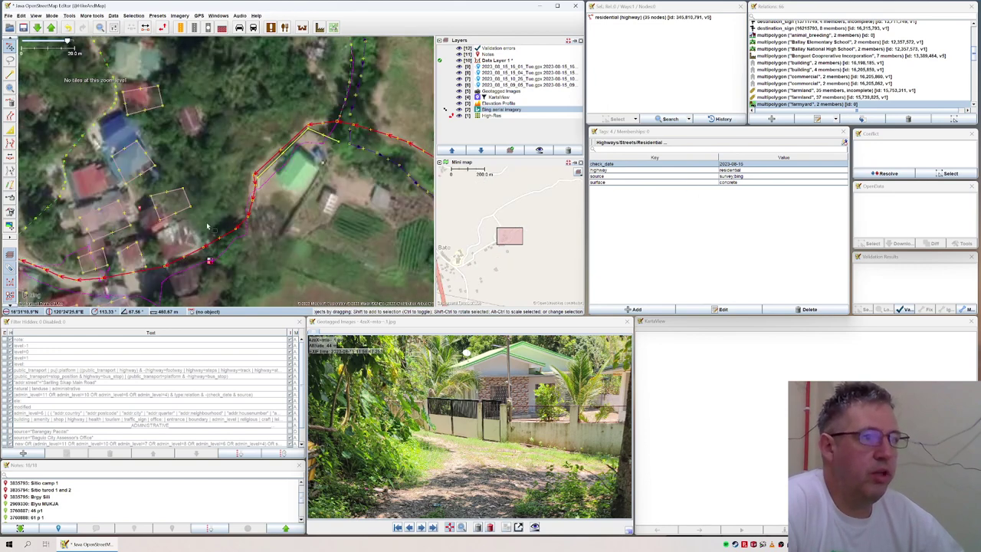
drag(187, 227, 263, 186)
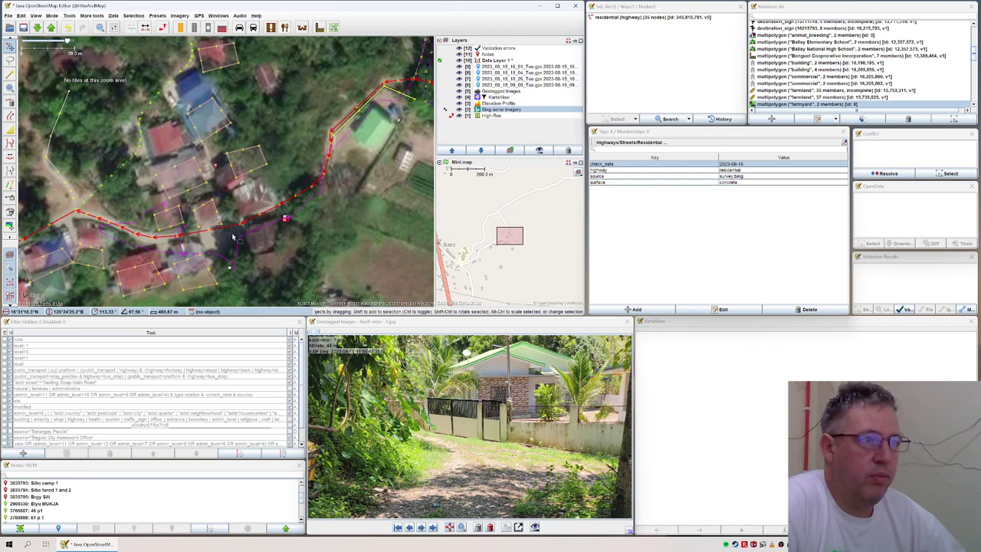
click(282, 207)
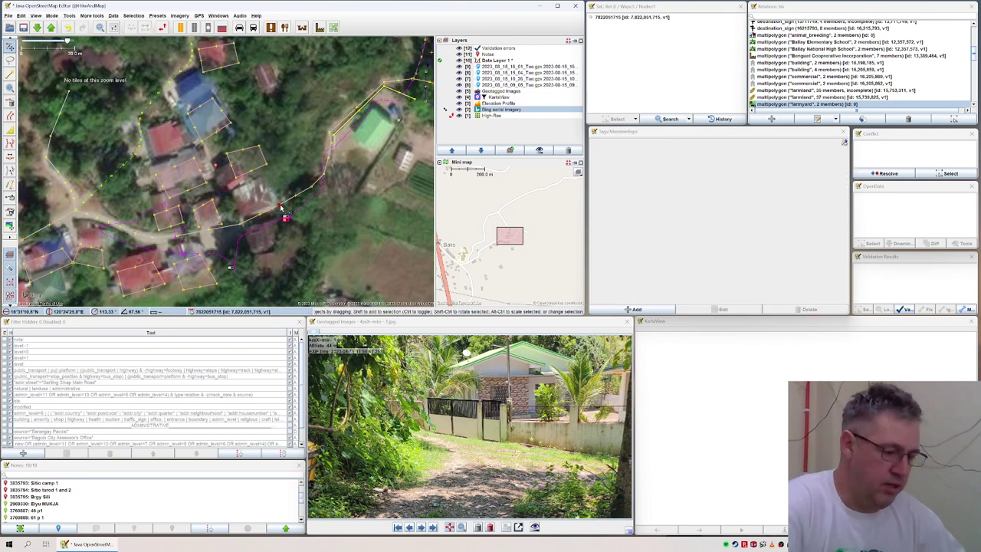
key(p)
- Set the surface of the road section running northeast past the green-roofed house to gravel
click(273, 192)
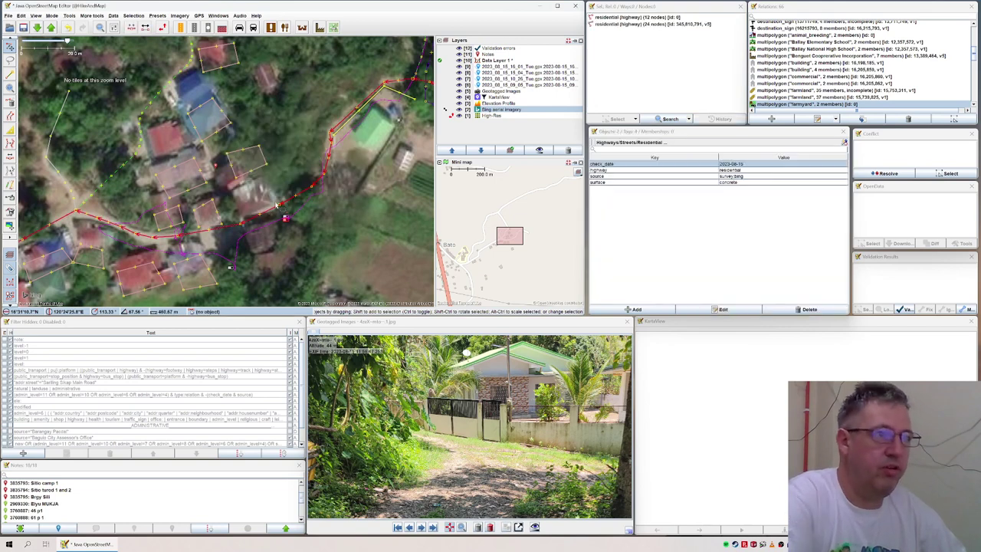
click(278, 205)
click(282, 203)
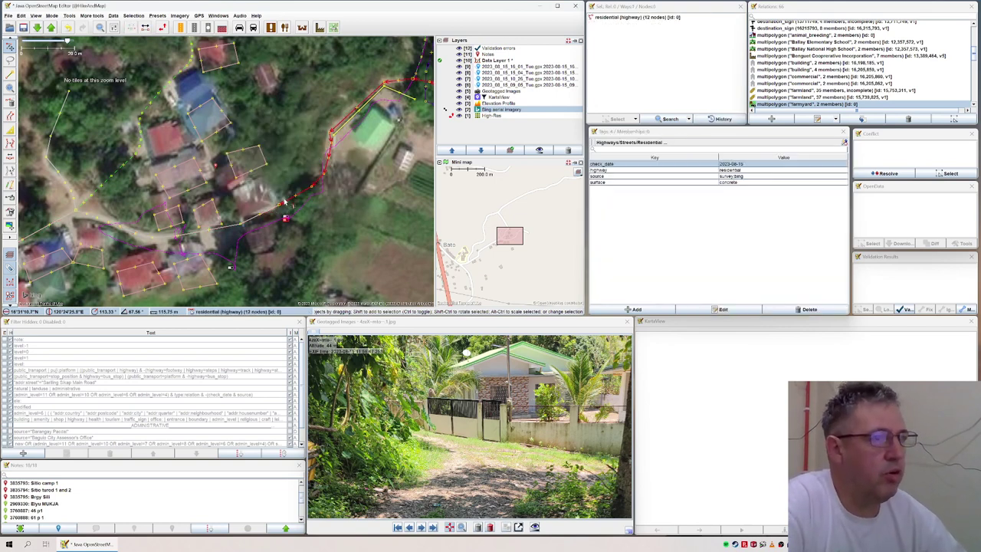
double_click(728, 182)
text(gravel)
key(Return)
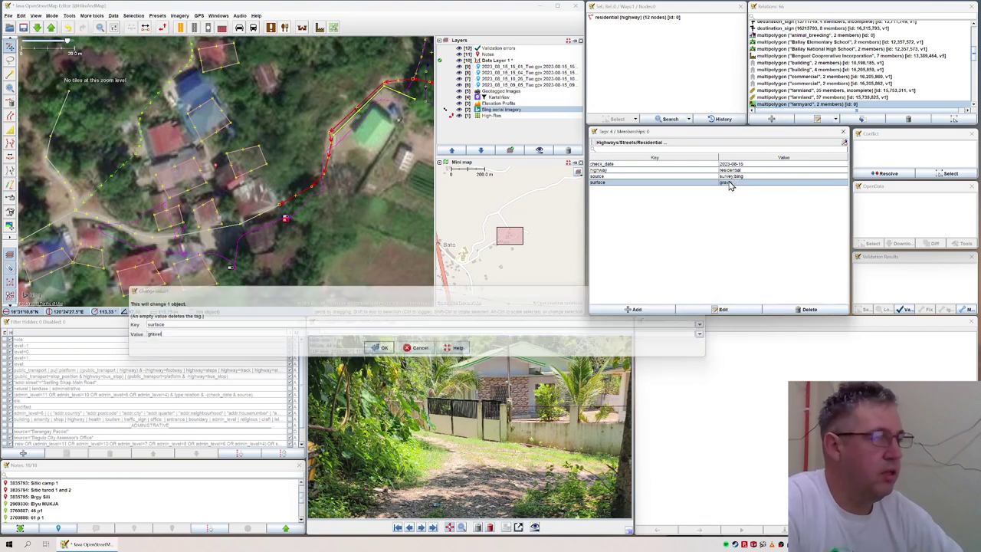
click(721, 177)
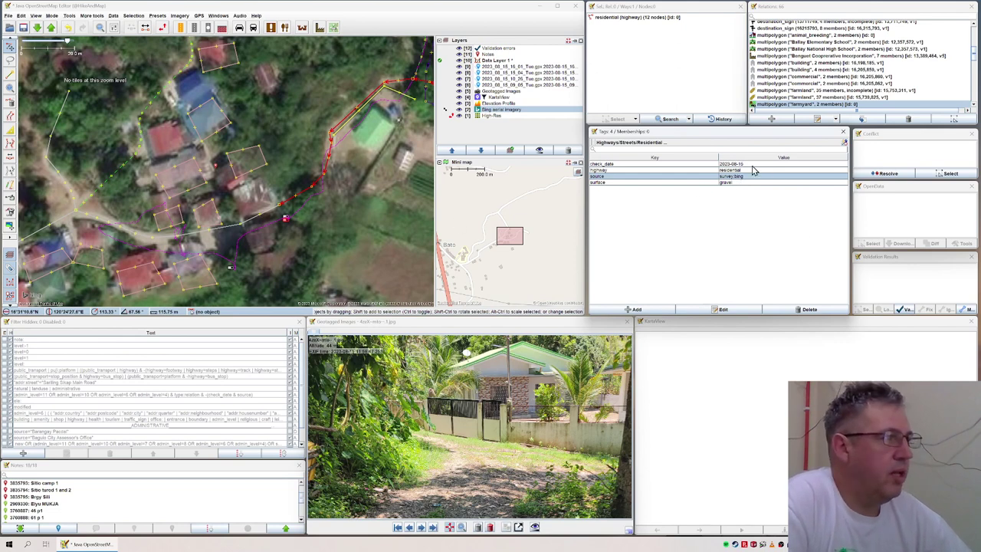
click(753, 165)
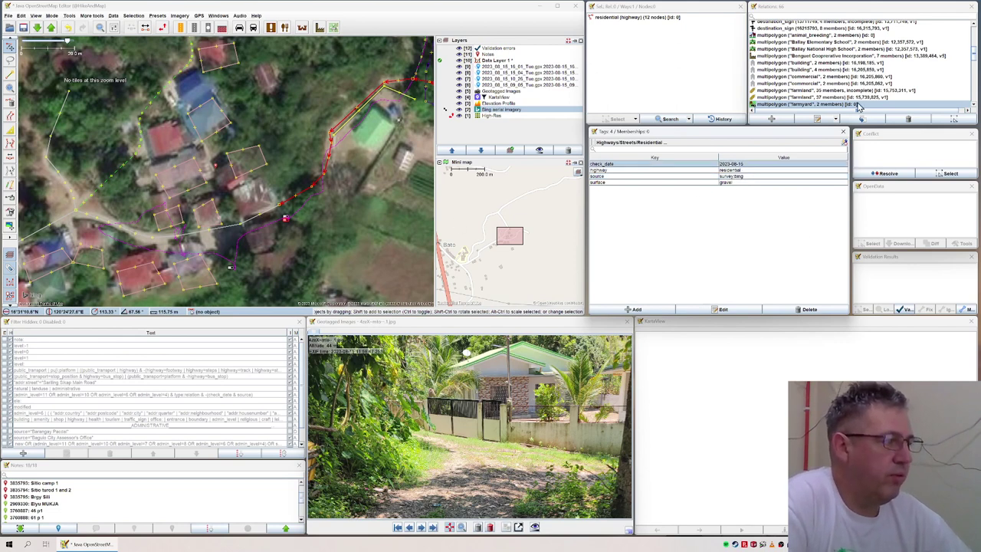
- Draw a gate line about 4.9 m long, running north to the southwestern end of the roadside wall
scroll(315, 137, up, 2)
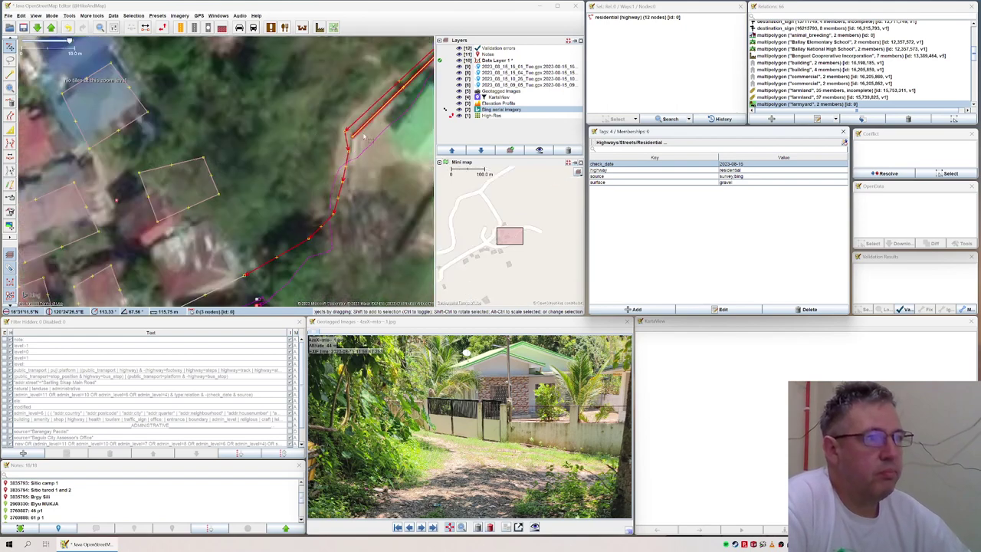
click(369, 126)
drag(380, 131, 351, 152)
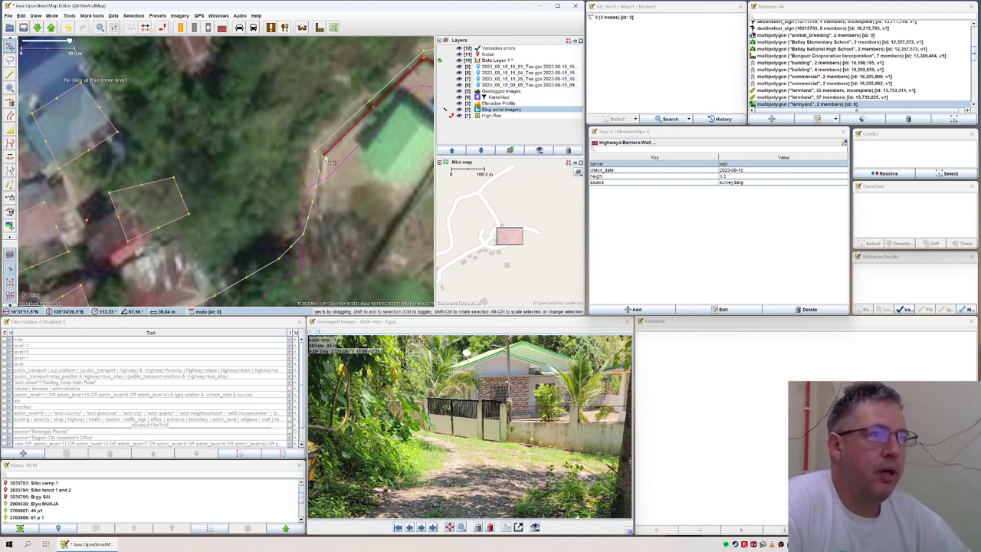
click(328, 180)
key(a)
click(321, 183)
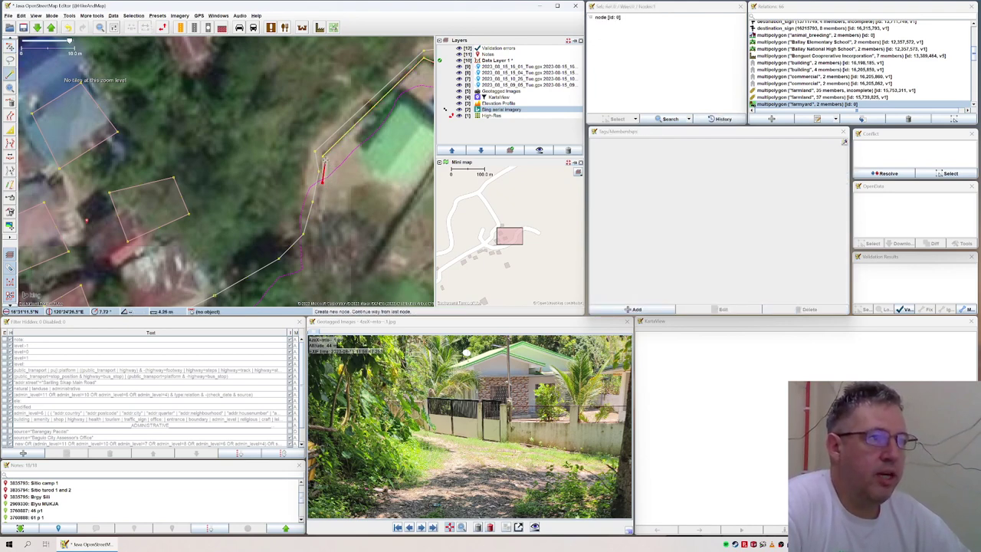
click(323, 157)
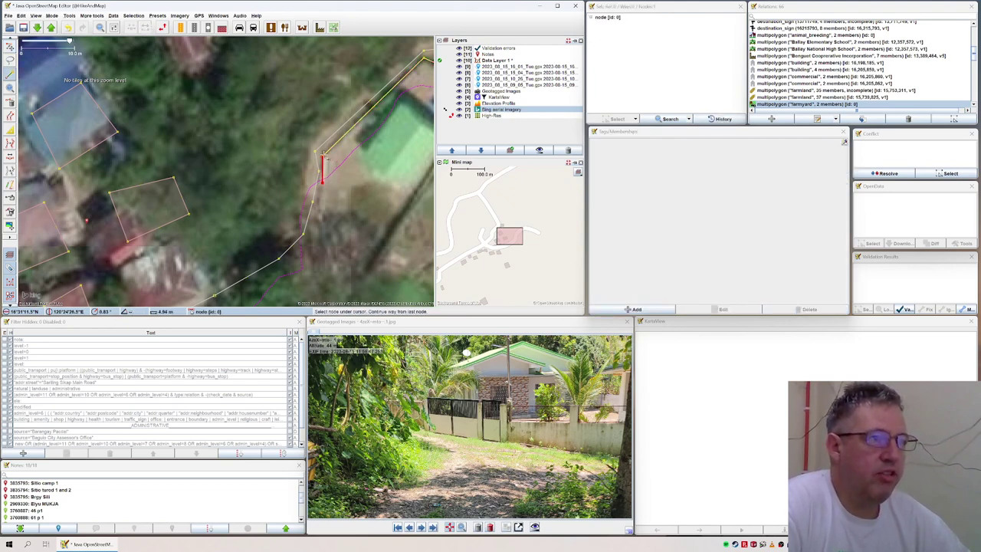
- Tag the new line as barrier=gate with check_date 2023-08-15 and source survey;bing
click(636, 309)
text(barrier)
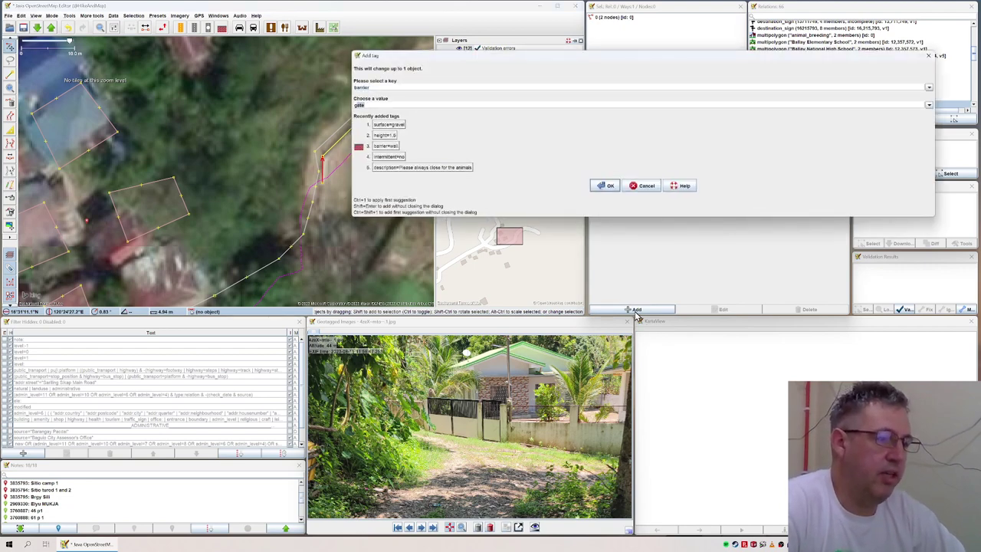
key(Return)
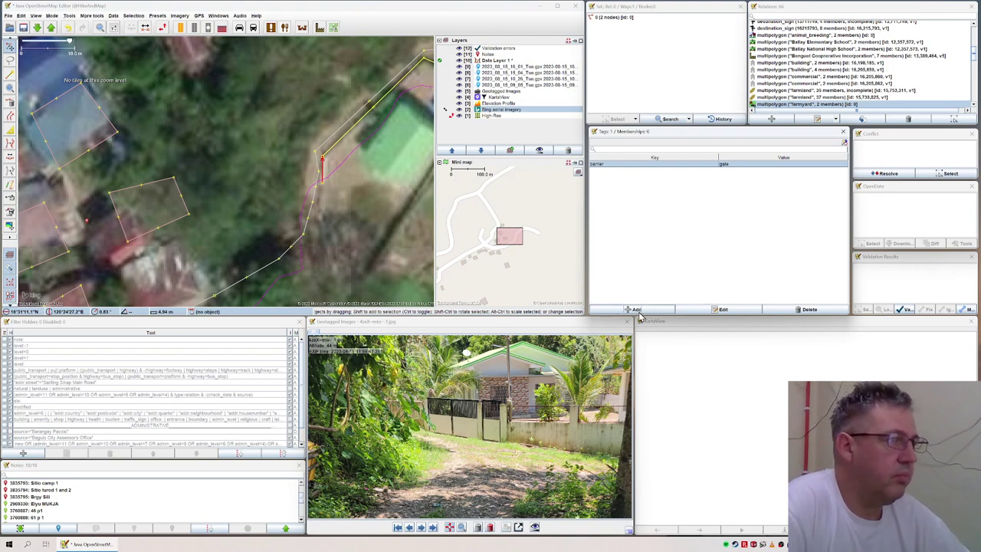
text(check_date	2023-08-15 source	survey;bing)
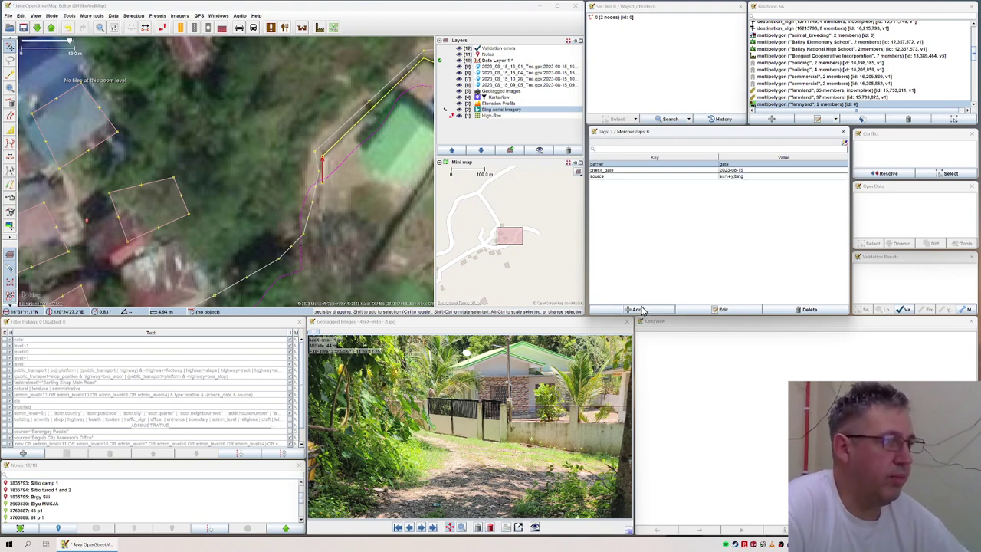
- Add the tag material=metal to the gate
click(637, 309)
text(m)
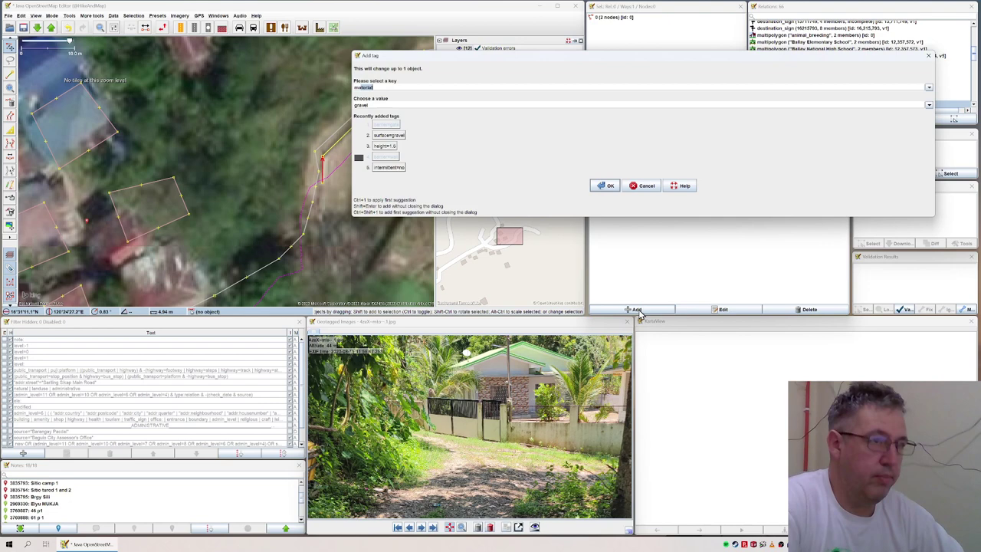
text(ase)
key(BackSpace)
key(BackSpace)
key(BackSpace)
text(aterial)
key(Tab)
text(metal)
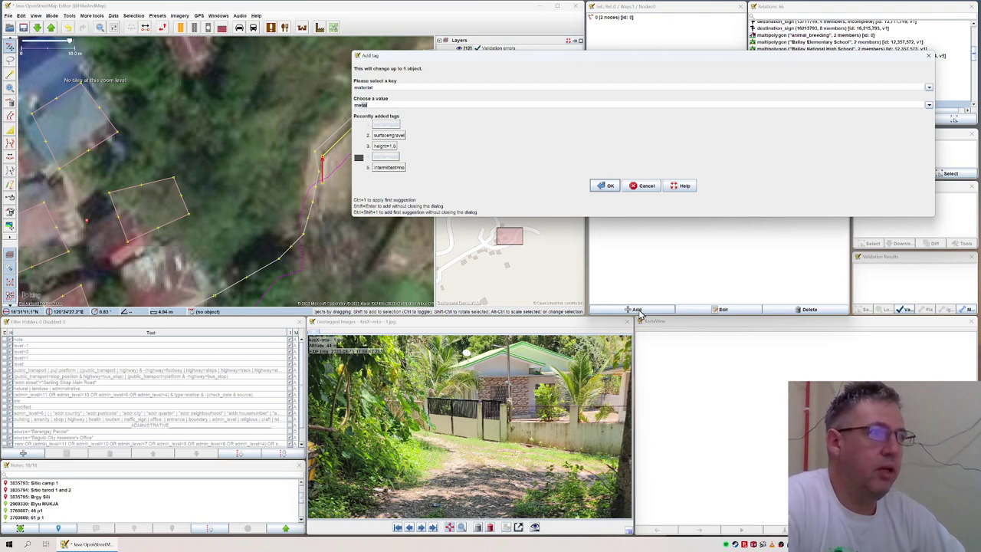
key(Return)
- Add the tag height=1.5 to the gate
click(638, 309)
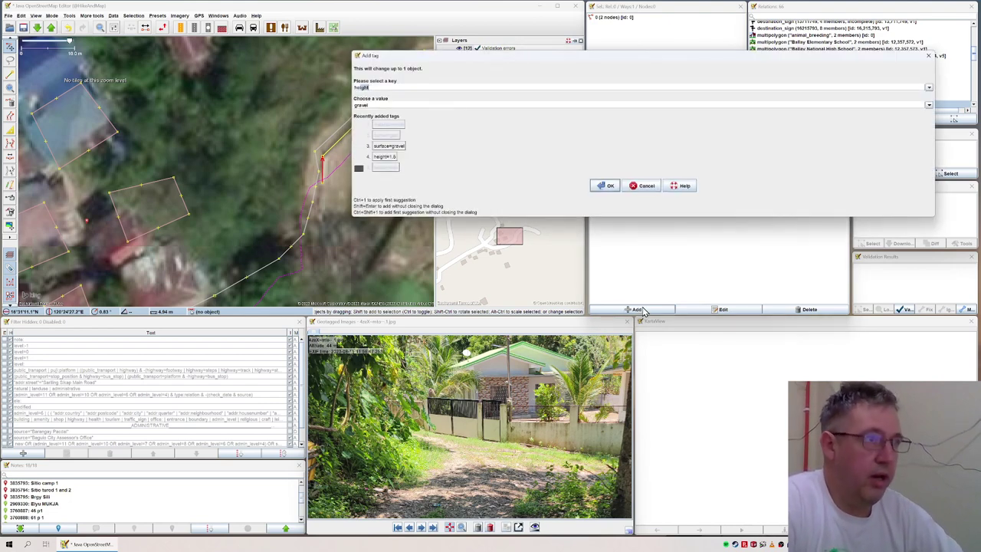
key(Tab)
text(1.5)
key(Return)
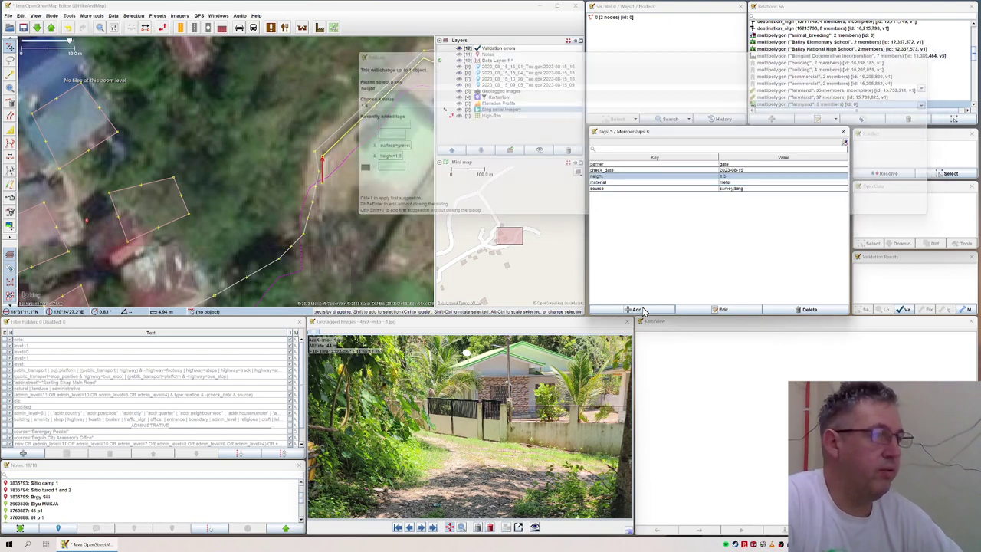
- Draw a wall segment about 7.3 m long from the south up to the gate's southern end
click(325, 222)
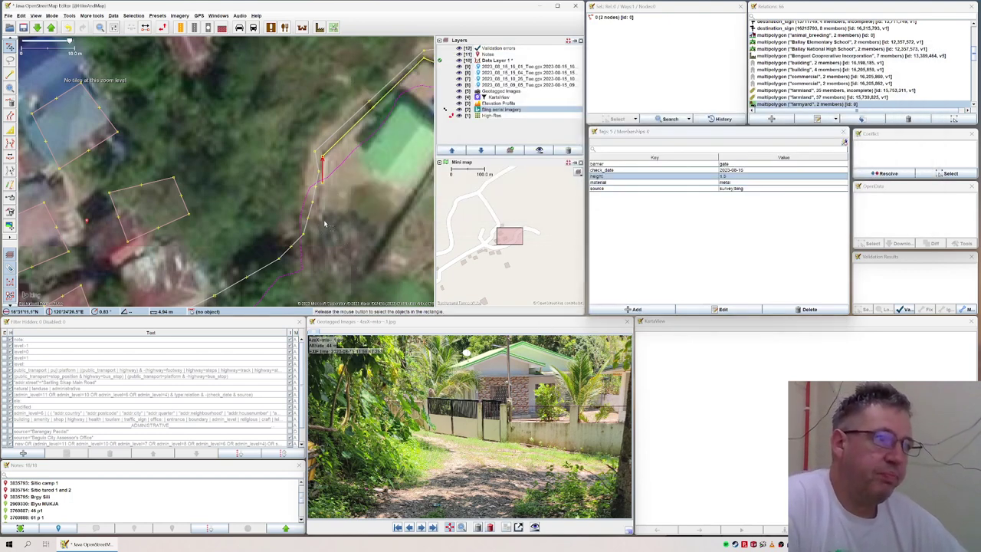
key(a)
click(318, 221)
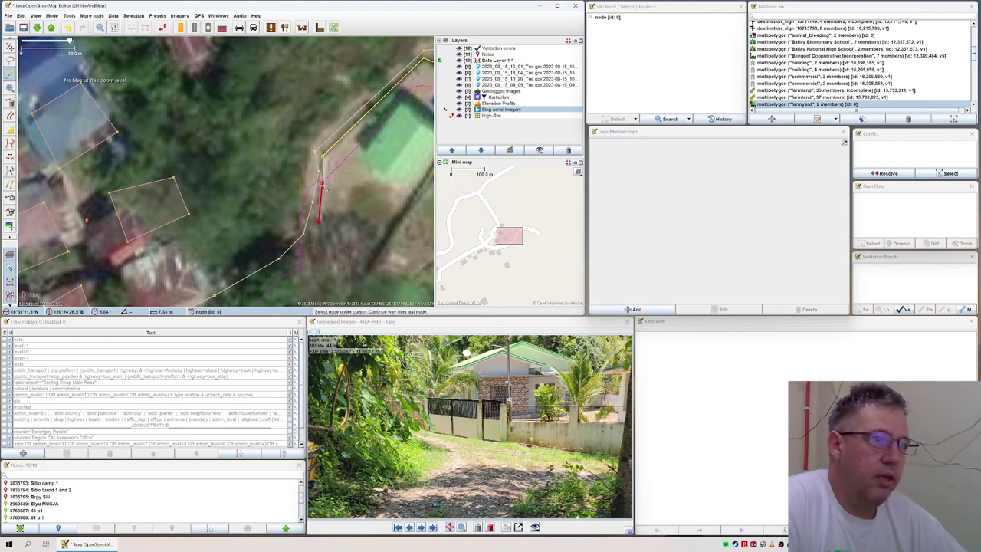
double_click(322, 182)
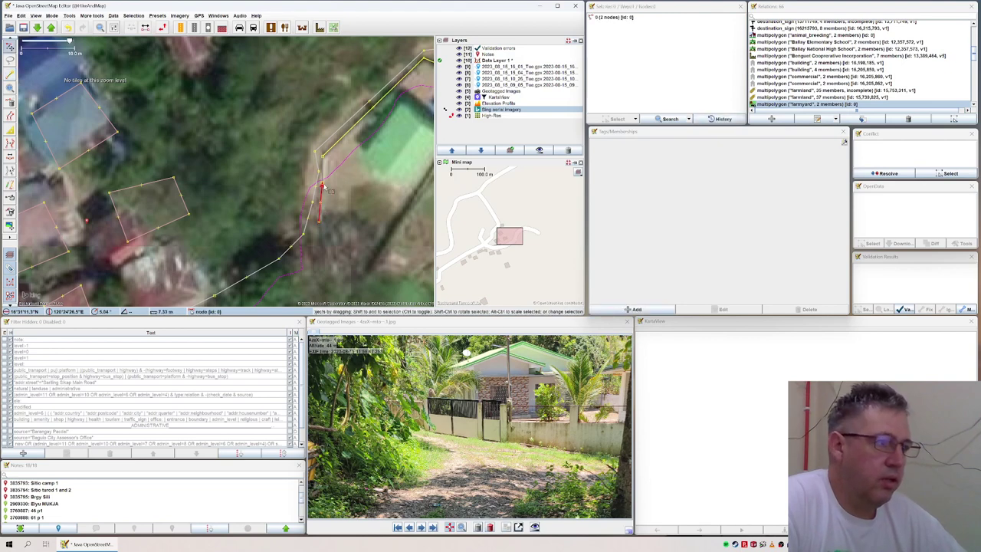
- Extend the segment around the property's south corner to the roadside wall's eastern end, about 72 m in total, and combine it with that wall
mouse_move(318, 248)
mouse_down()
mouse_move(287, 197)
mouse_move(290, 173)
mouse_move(288, 222)
mouse_move(240, 294)
mouse_up()
key(a)
click(325, 247)
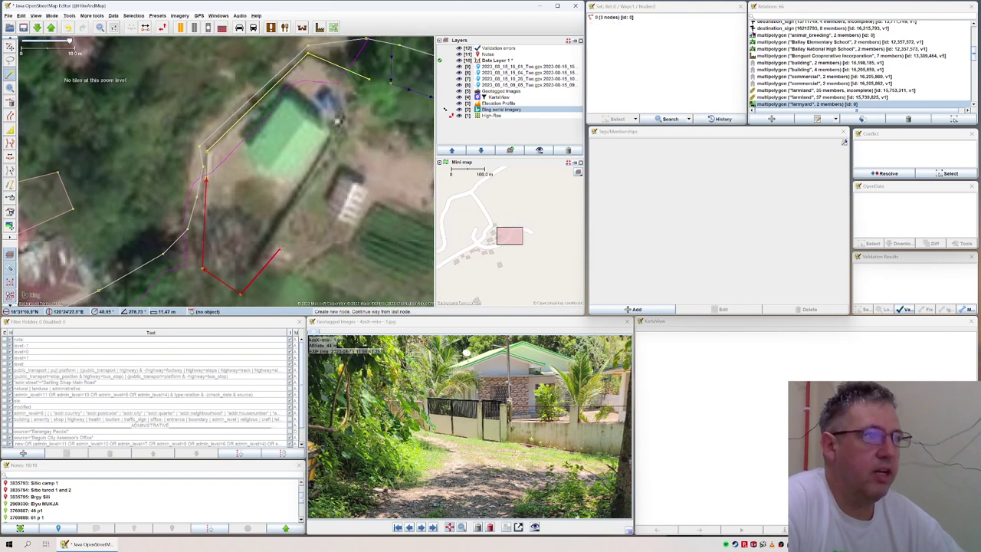
click(367, 80)
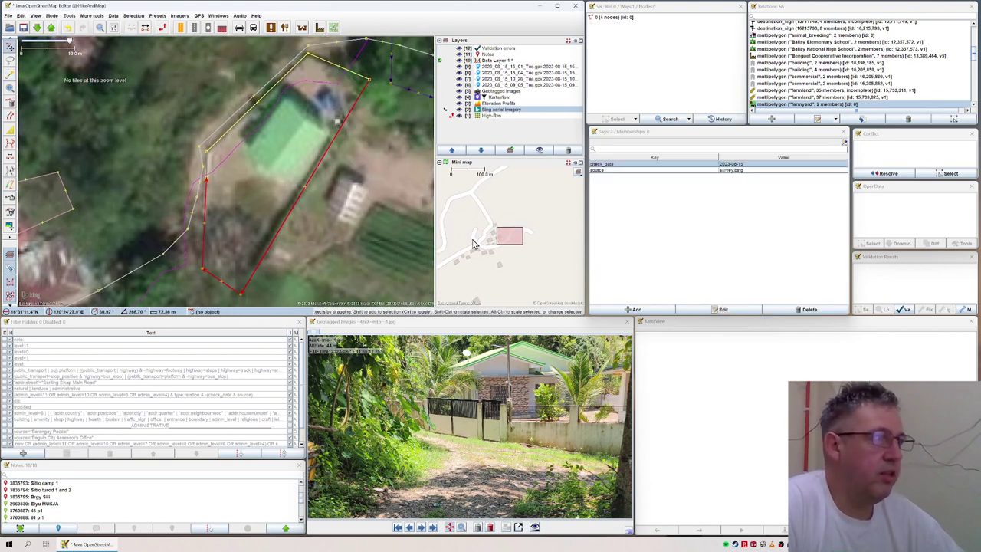
key(shift+c)
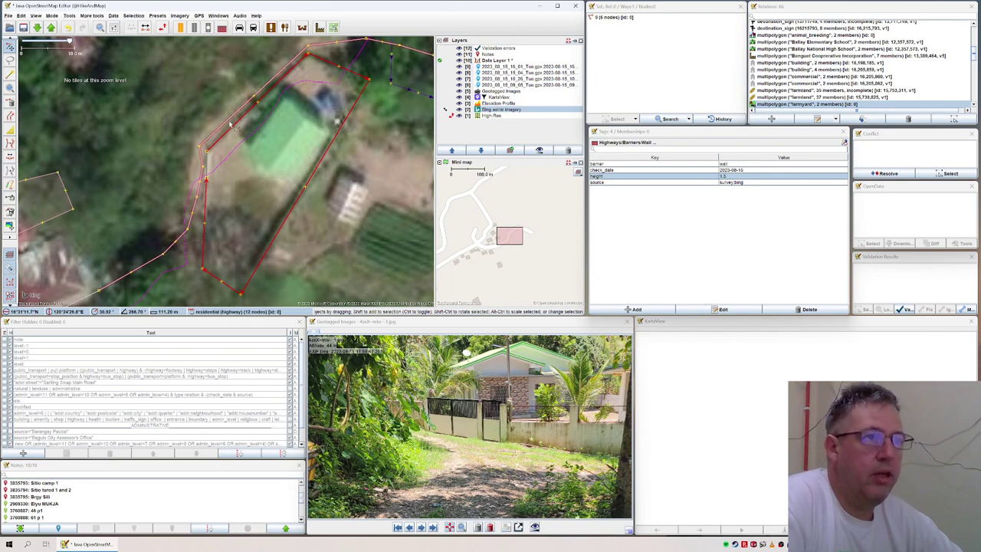
- Trace the green-roofed house as a closed four-corner outline with a perimeter of about 46 m
click(281, 98)
key(a)
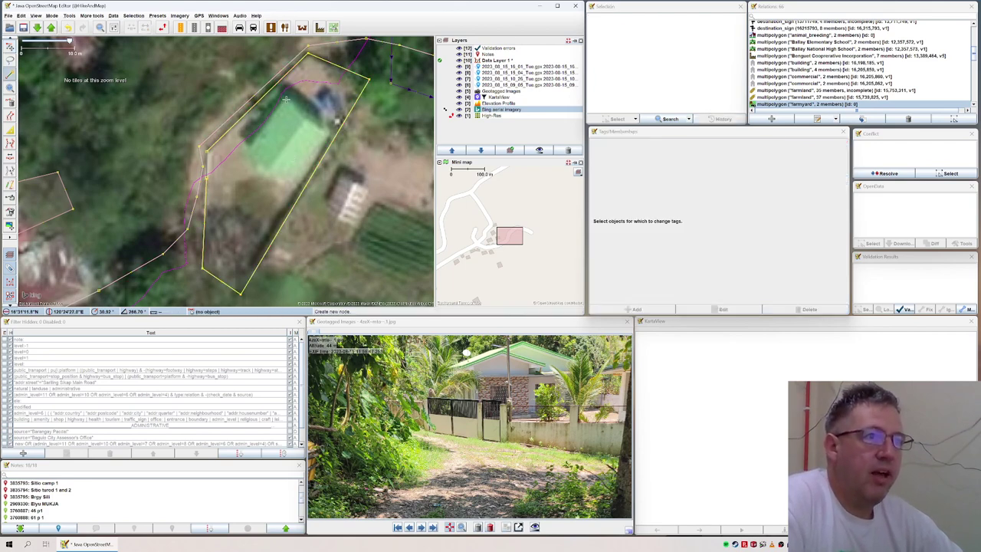
click(282, 96)
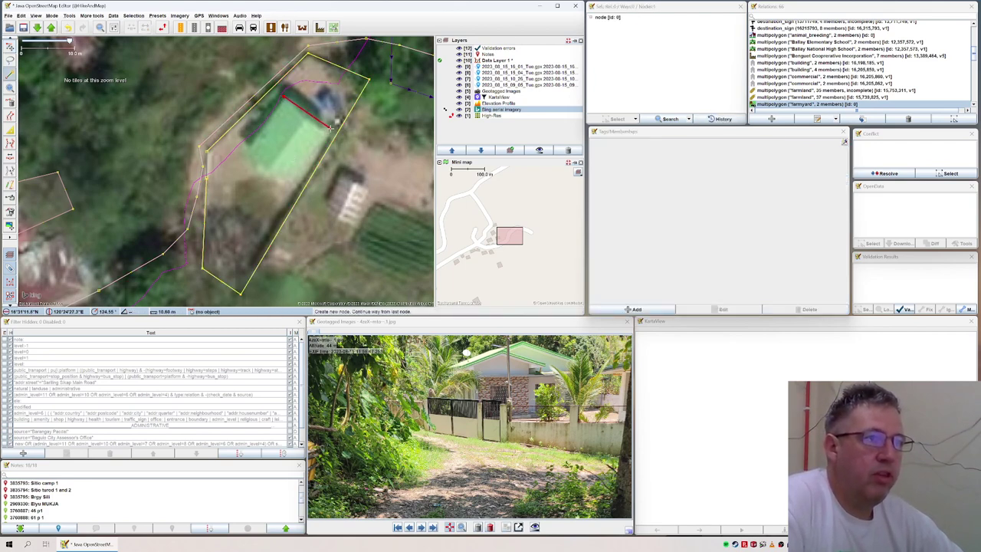
click(330, 126)
click(293, 182)
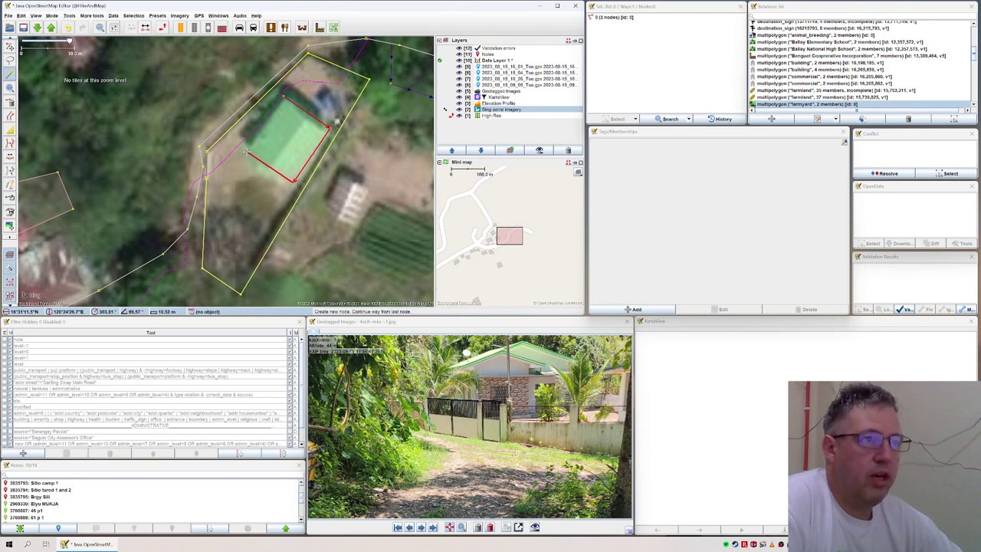
click(247, 151)
click(283, 96)
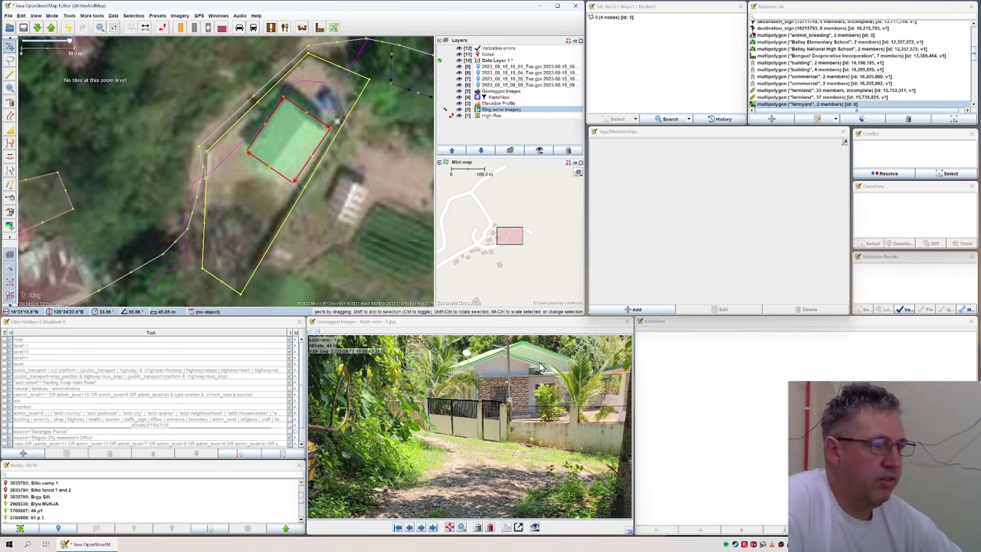
- Add extra corners to form a small step in the green-roofed house's southern edge and tag the outline building=house
key(a)
click(278, 174)
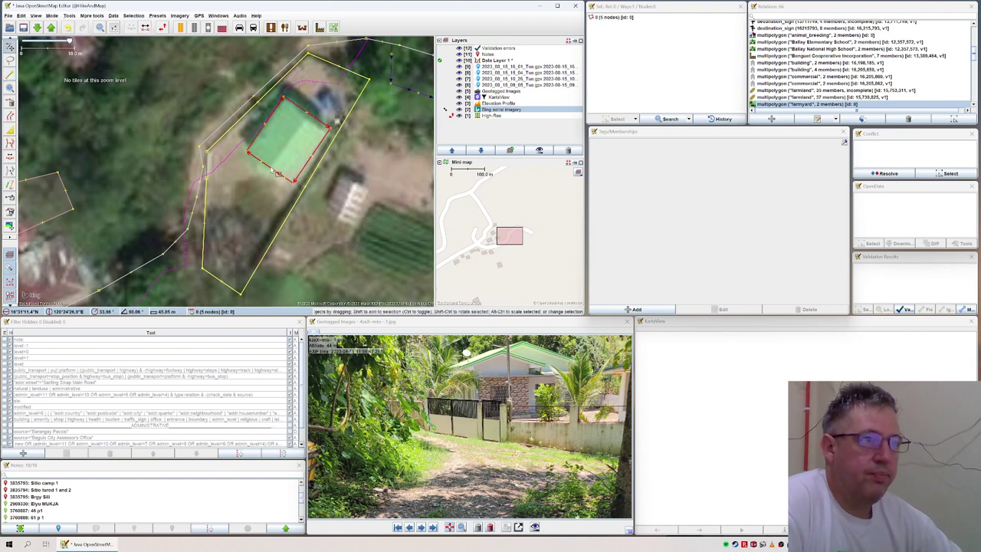
key(Escape)
key(s)
key(a)
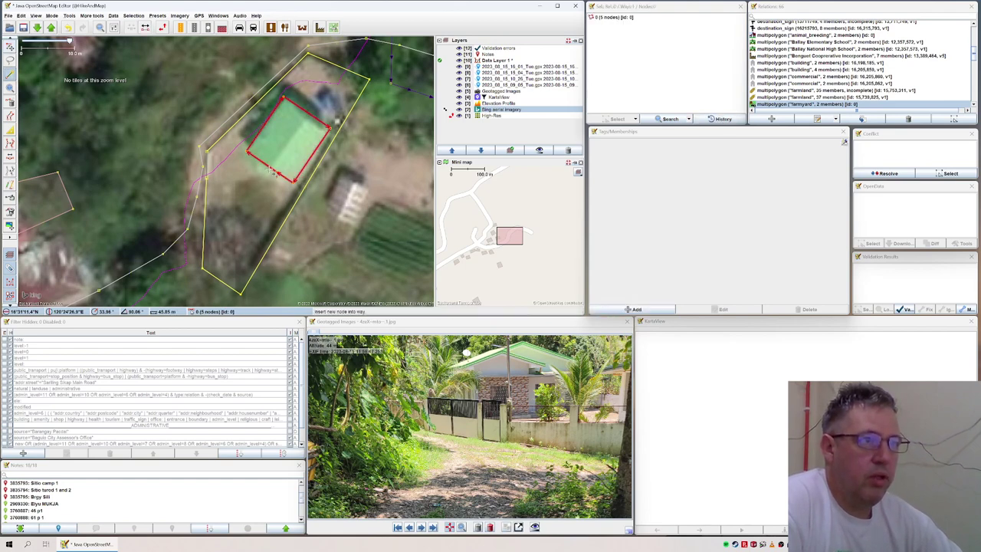
click(270, 167)
key(s)
drag(275, 173, 277, 184)
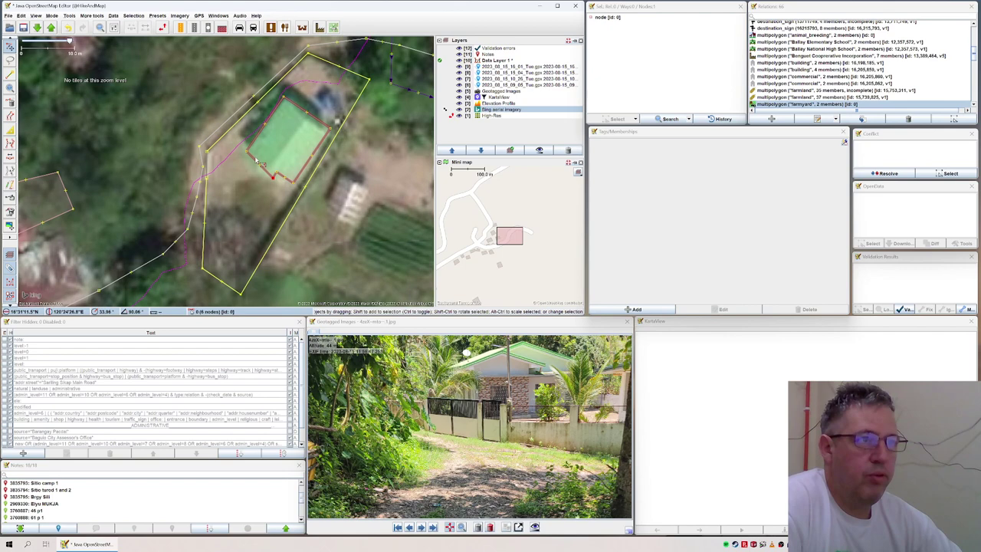
click(251, 159)
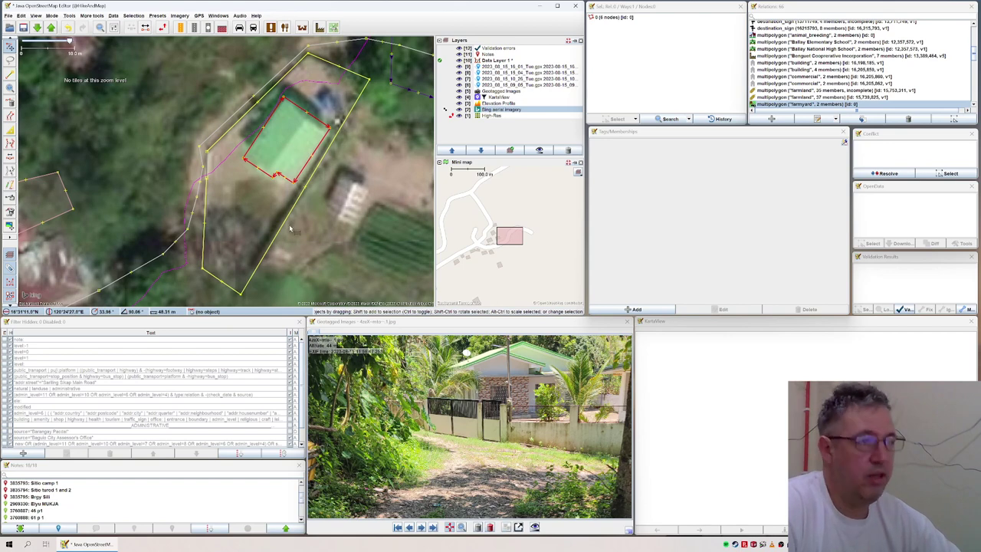
click(636, 310)
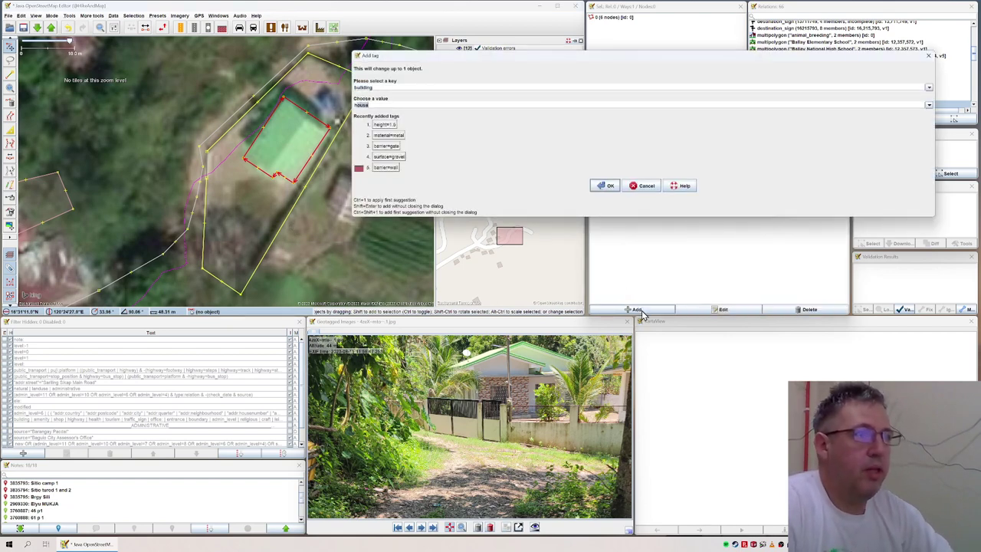
key(Return)
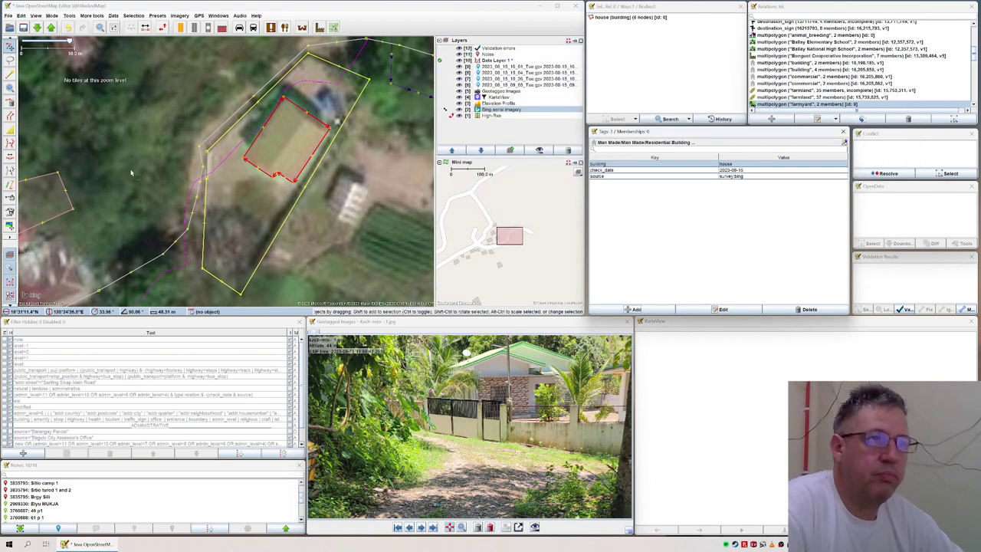
- Adjust nodes of the gravel residential road beside and southwest of the walled property to follow the imagery
click(199, 148)
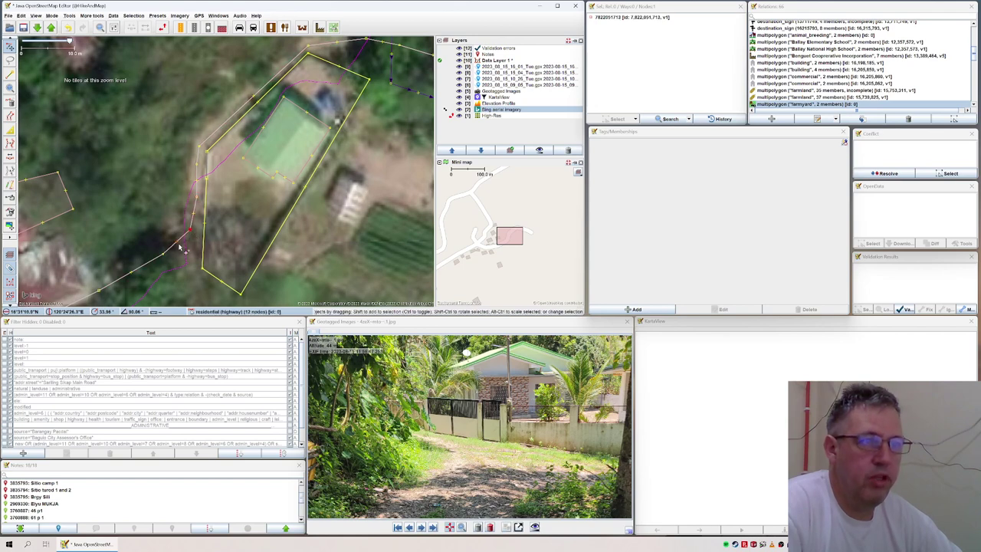
click(188, 229)
drag(191, 219, 218, 161)
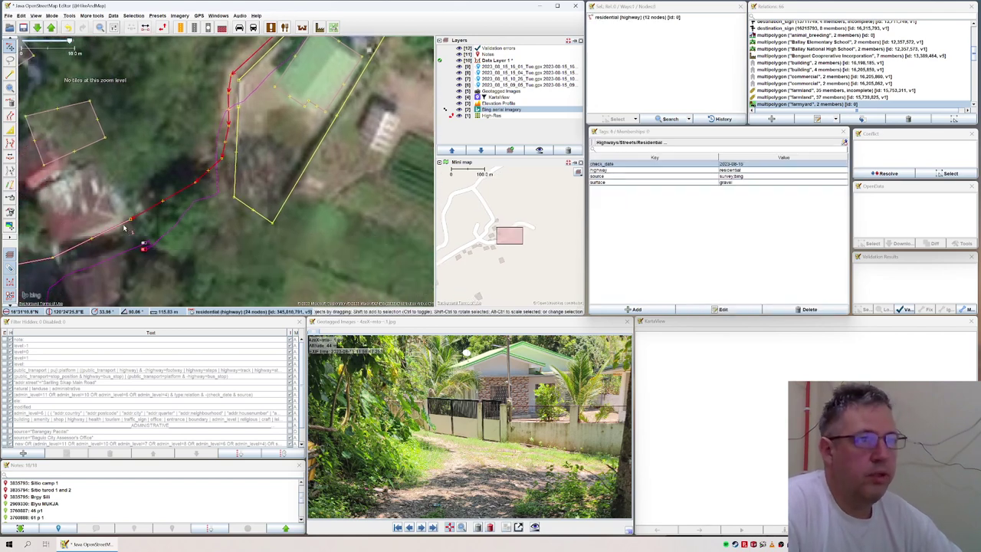
drag(124, 222, 215, 190)
click(247, 184)
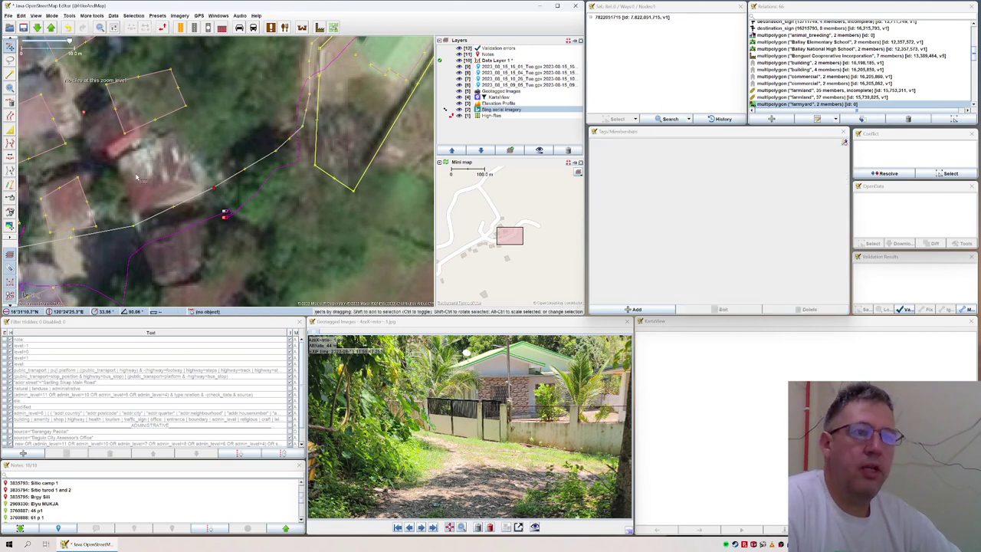
- Trace the unmapped grey-and-red roof north of the road as a squared four-corner outline, about 47 m around, and tag it building=house
key(a)
click(119, 157)
click(178, 131)
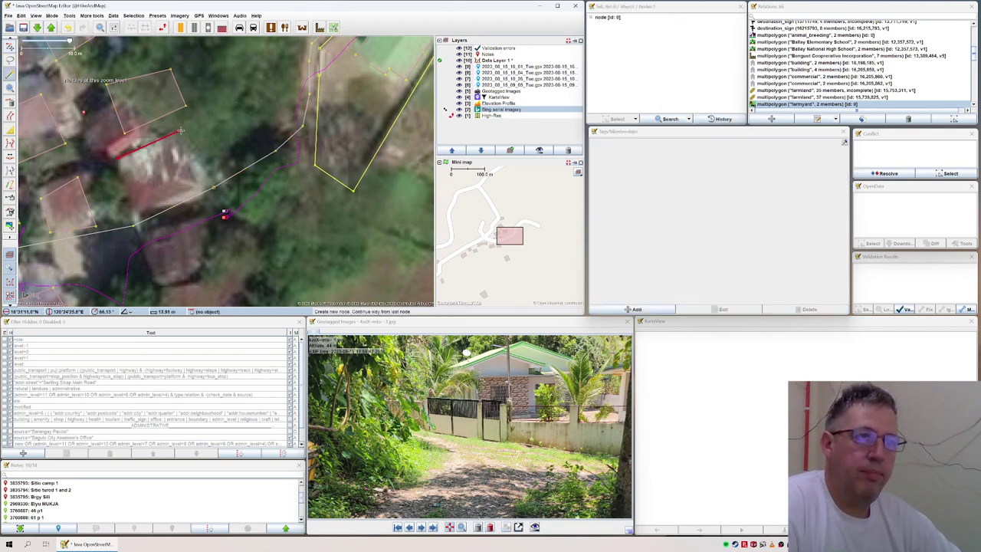
click(199, 184)
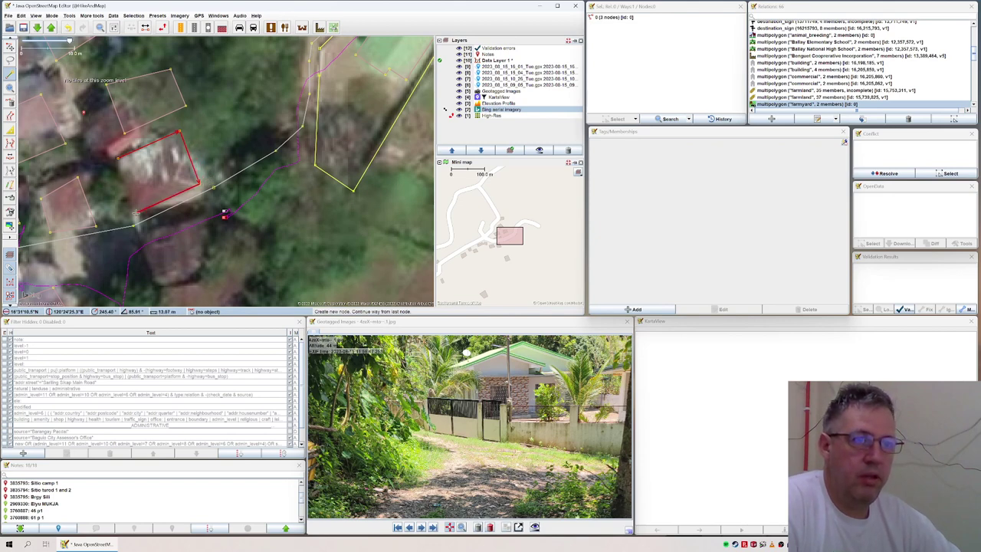
click(135, 212)
click(119, 158)
key(s)
key(q)
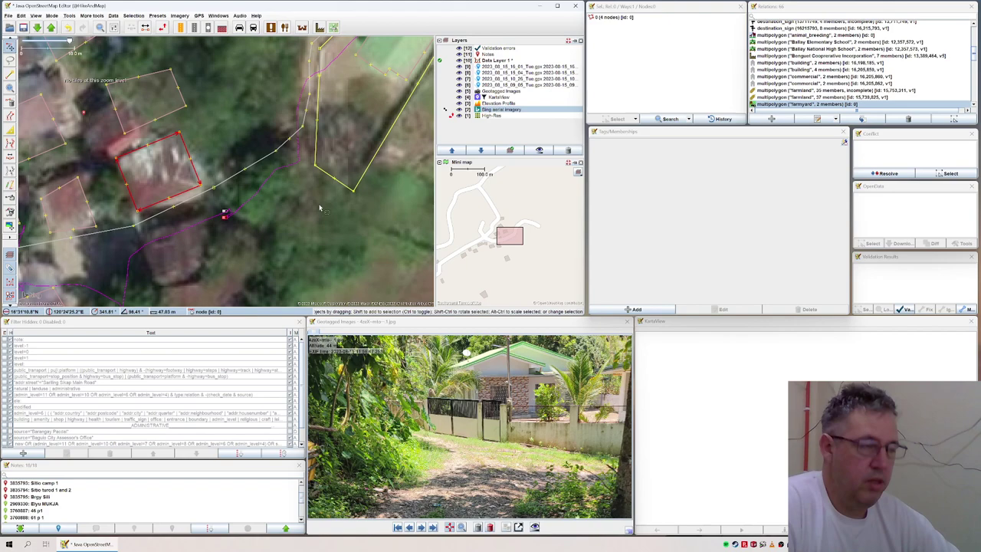
click(642, 310)
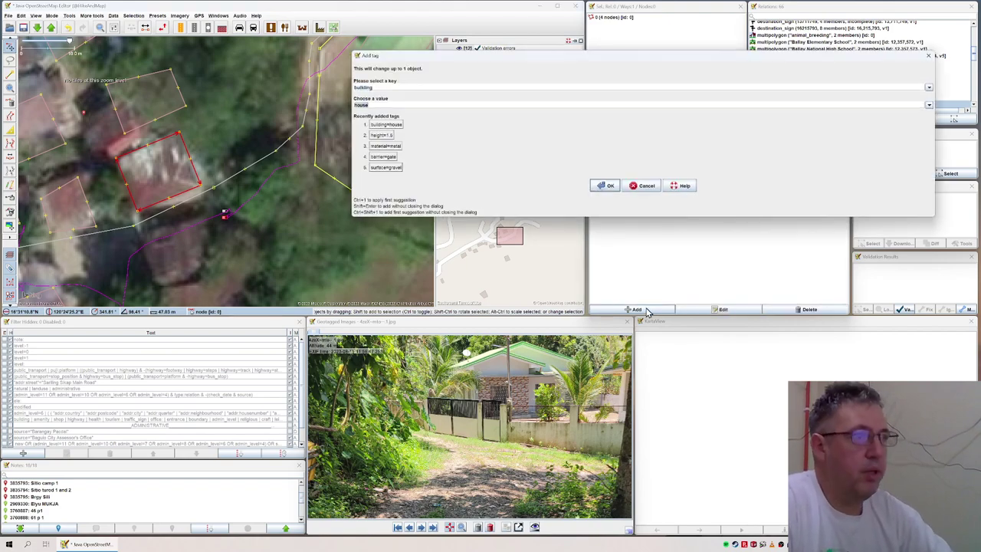
key(Return)
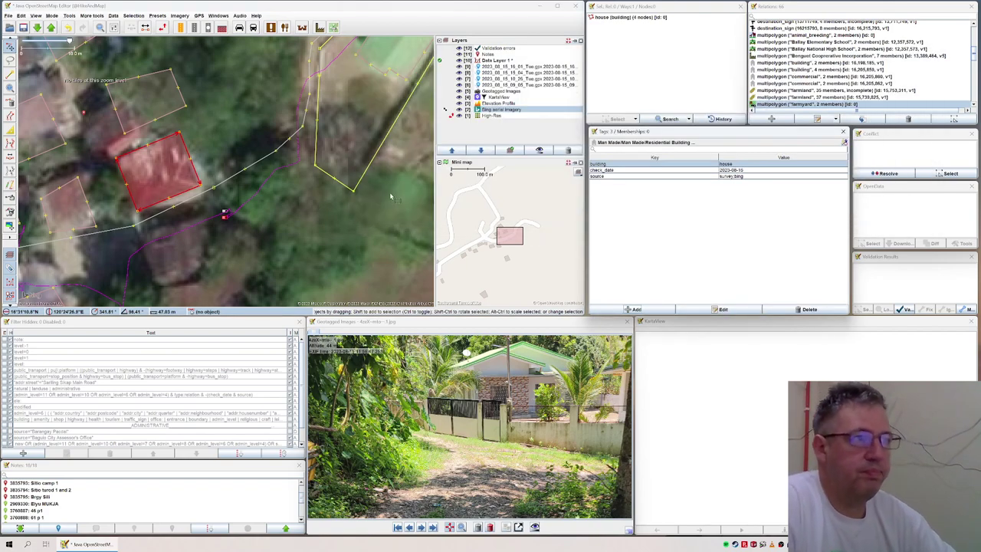
- Reshape the existing house just northwest of the new one to its red roof, about 35 m around, and paste the copied tags
drag(170, 86, 279, 167)
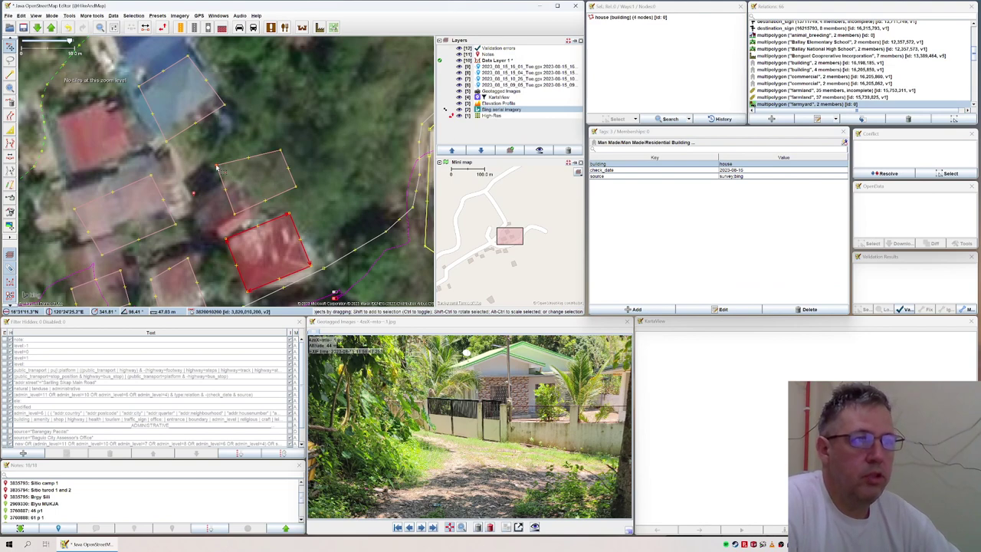
drag(218, 164, 212, 240)
drag(280, 151, 231, 179)
drag(295, 186, 253, 207)
click(253, 205)
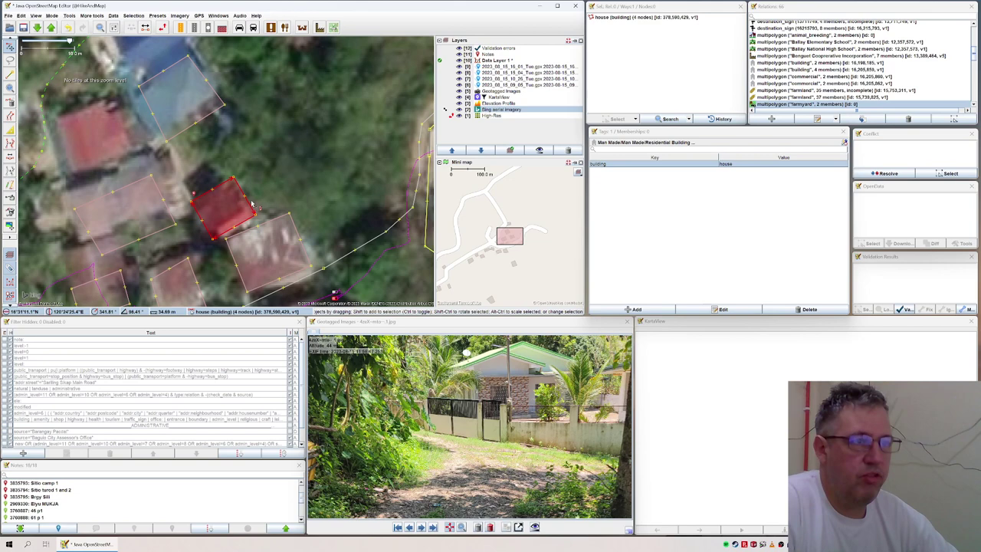
key(ctrl+shift+v)
- Move the larger existing house to the west onto its roof and rotate it slightly to match the imagery
drag(182, 159, 317, 104)
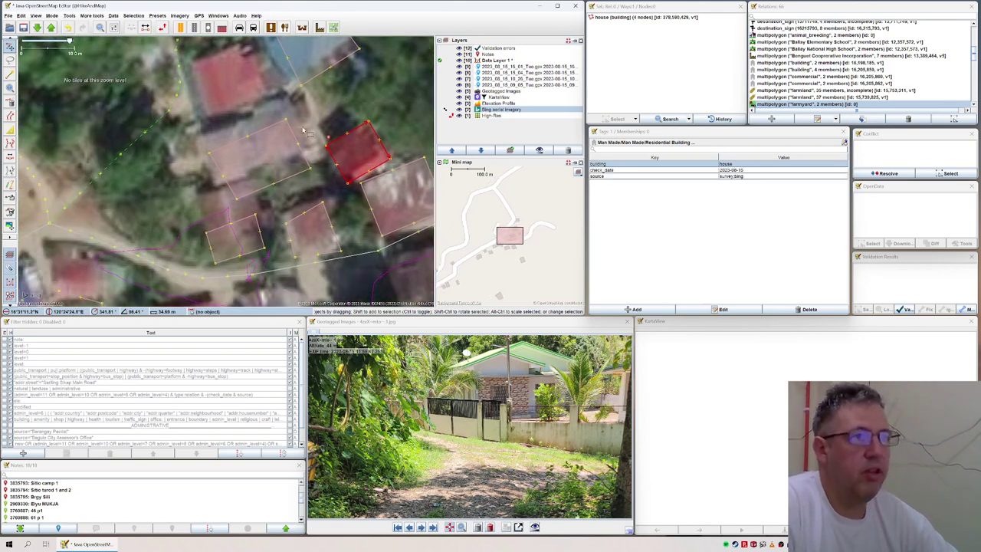
drag(259, 128, 262, 105)
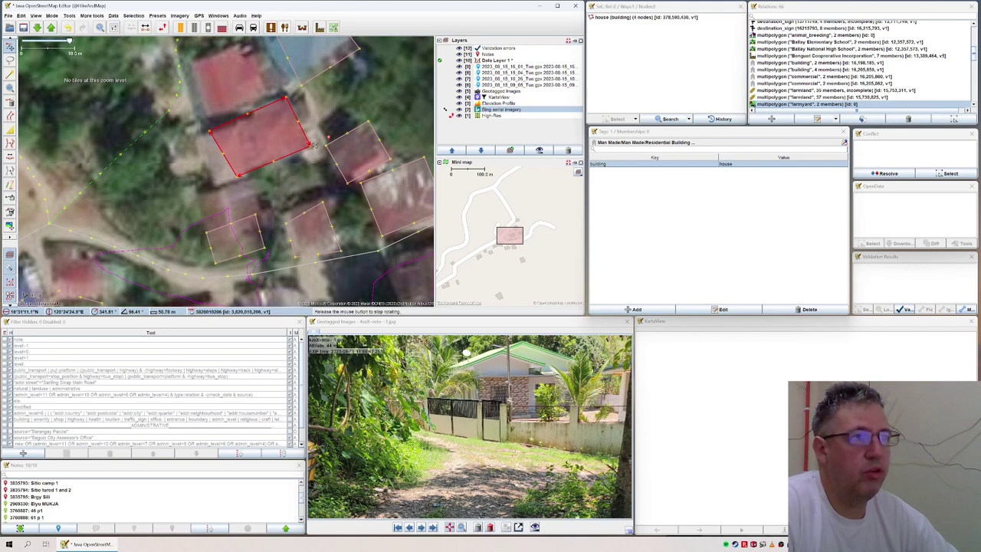
drag(314, 150, 311, 151)
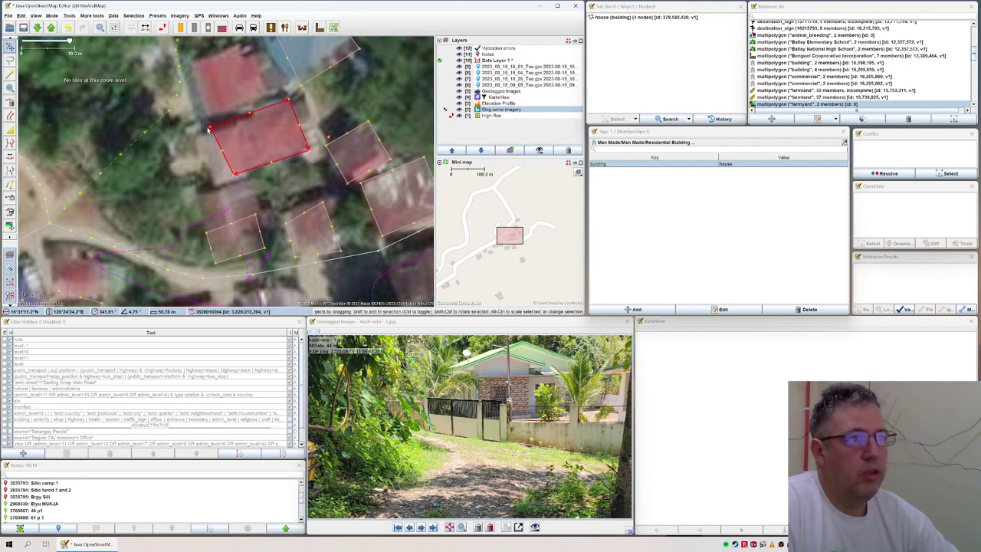
- Reshape the larger house into a stepped eight-corner outline, about 61 m around, and paste check_date=2023-08-15 and source=survey;bing onto it
mouse_move(209, 129)
mouse_down()
mouse_move(254, 117)
mouse_move(246, 143)
mouse_move(196, 137)
mouse_up()
click(251, 114)
click(251, 115)
key(s)
click(247, 142)
mouse_move(236, 178)
mouse_down()
mouse_move(247, 169)
mouse_move(229, 163)
mouse_up()
click(233, 160)
click(224, 165)
click(228, 159)
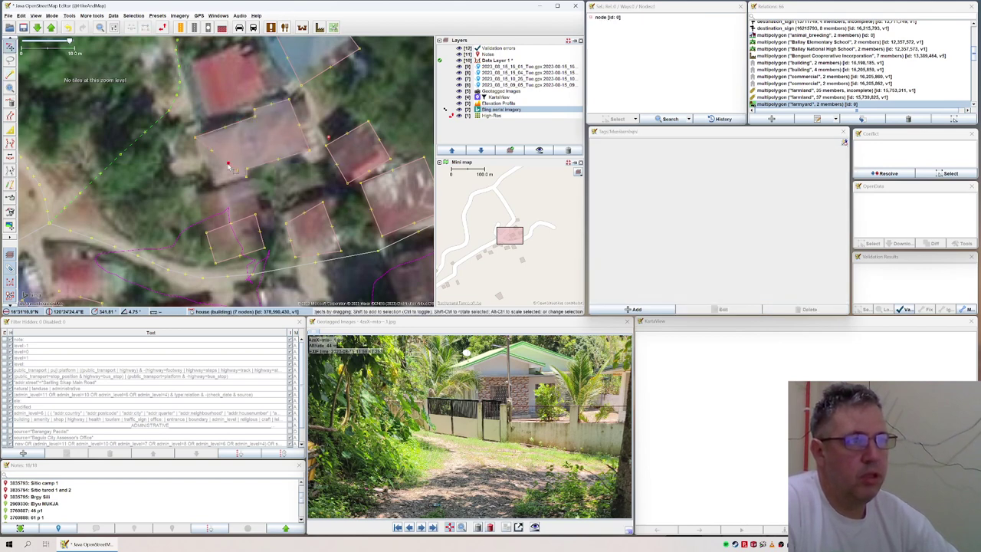
click(214, 182)
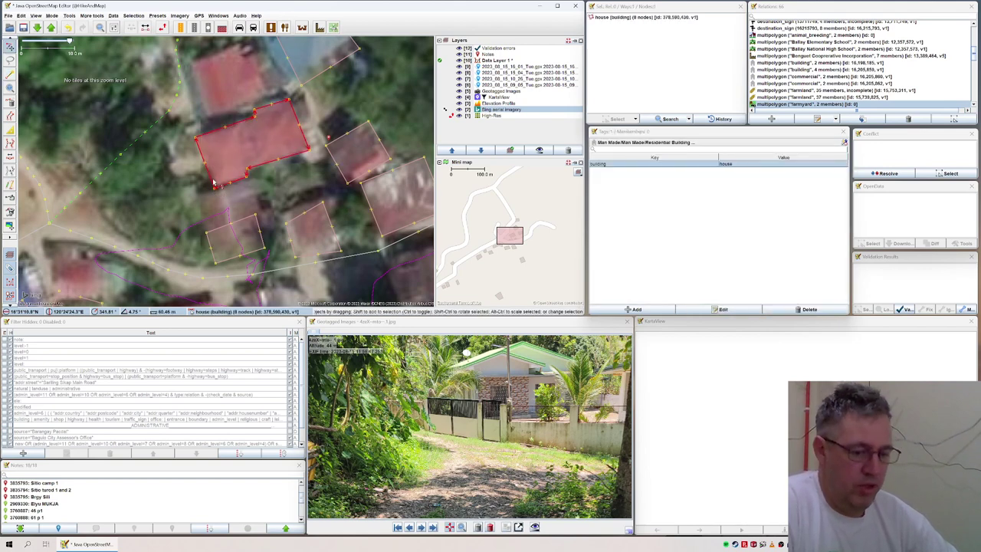
key(ctrl+shift+v)
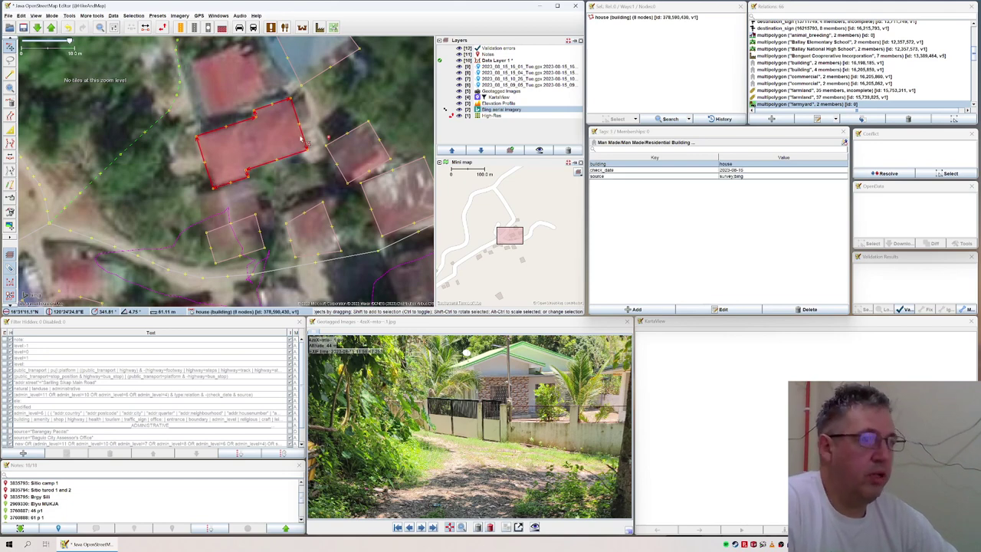
- Extend the house directly south of it northward to the larger house and pull a new corner out of its eastern wall
drag(207, 231, 249, 184)
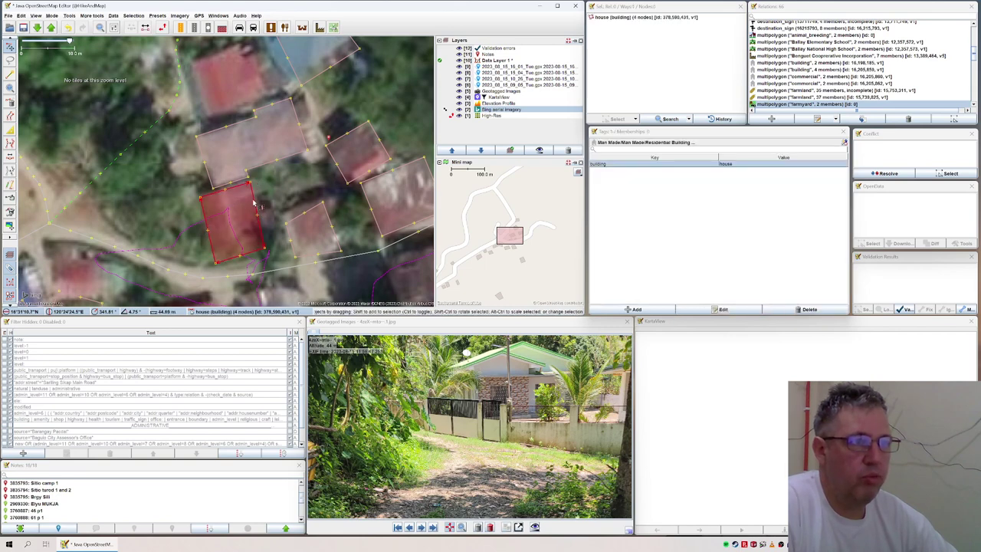
click(256, 206)
key(a)
click(257, 206)
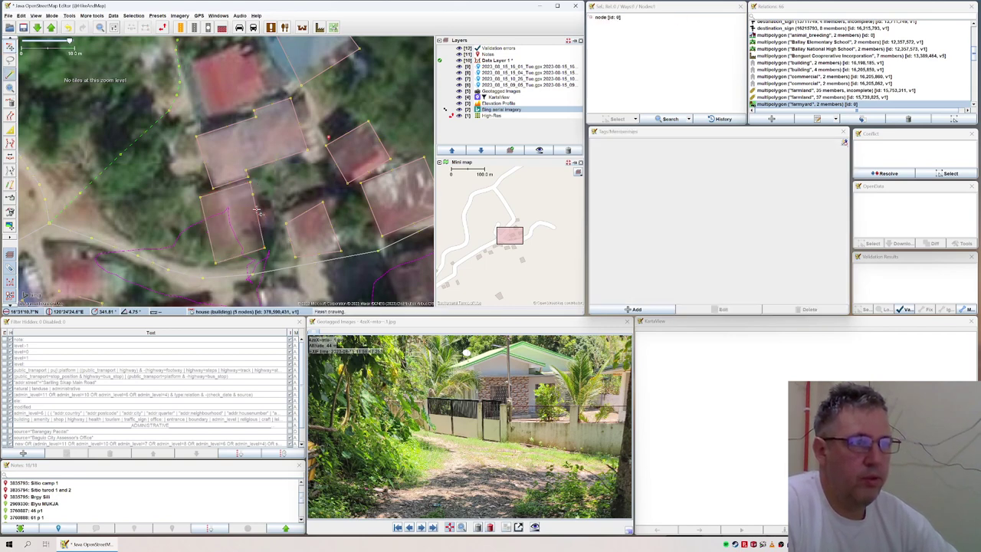
key(s)
drag(257, 205, 268, 190)
click(270, 227)
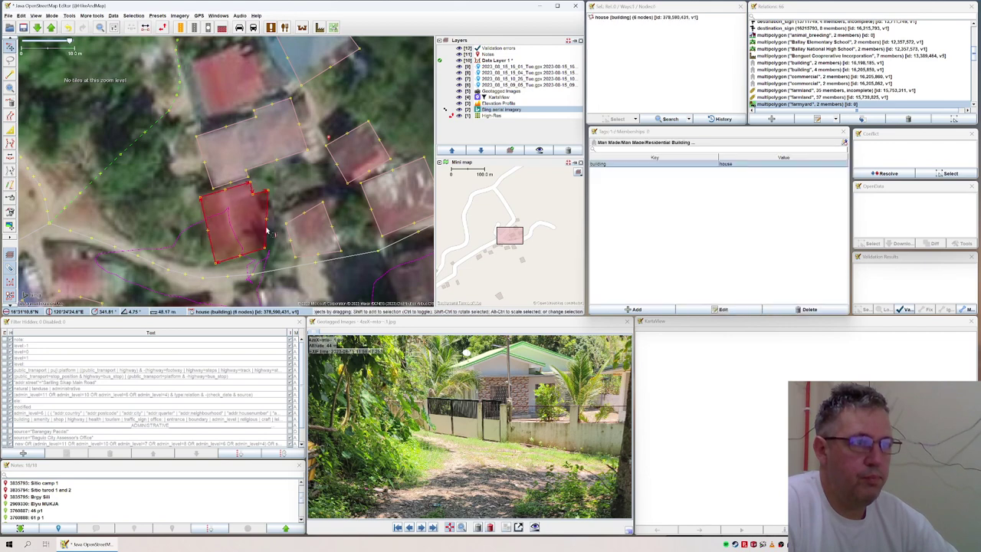
- Add two more corners to complete the projection on that house's eastern wall
key(a)
click(270, 227)
key(s)
drag(267, 226, 274, 228)
click(270, 238)
key(a)
click(269, 239)
key(s)
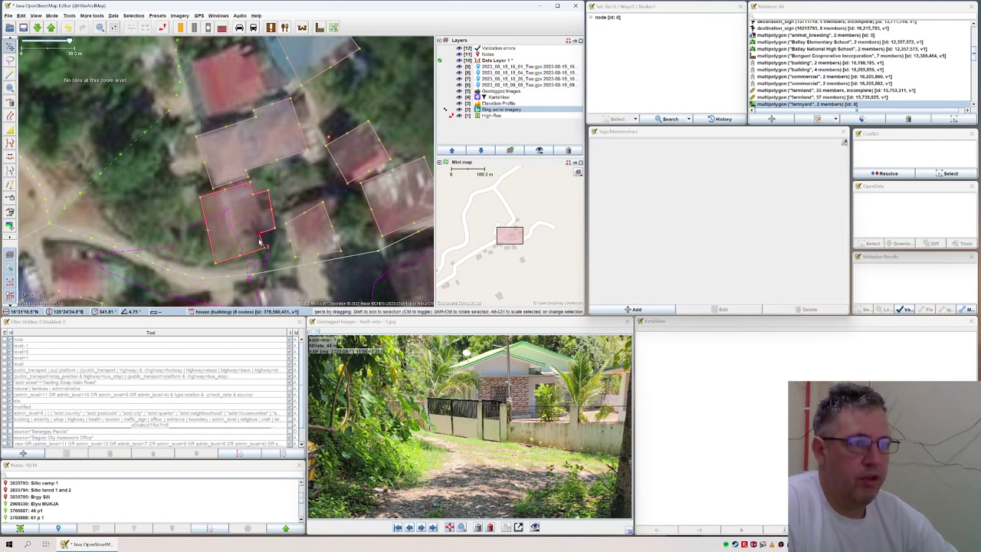
- Shift the house's southern edge northward, making the outline about 47 m around, and add check_date=2023-08-15 and source=survey;bing
click(231, 260)
click(279, 256)
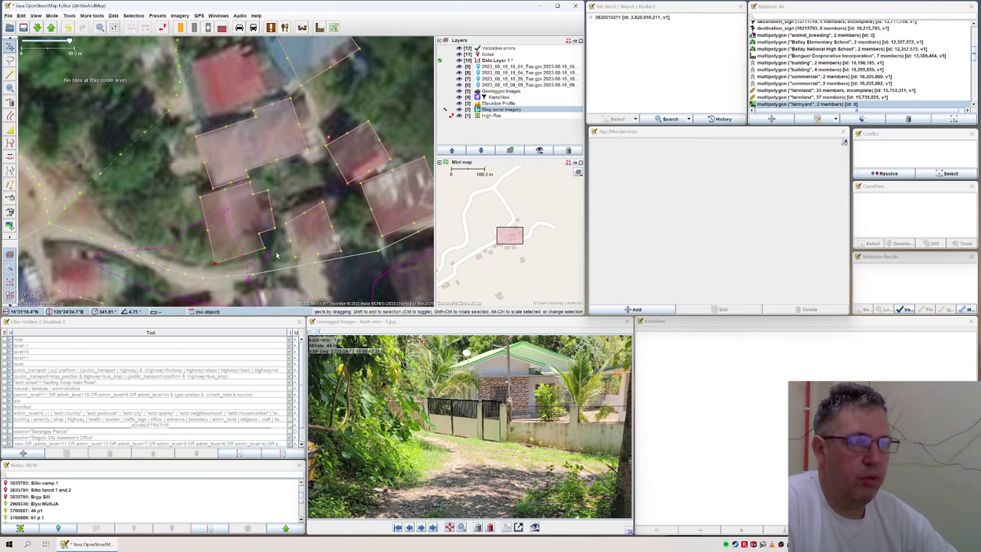
shift+click(261, 238)
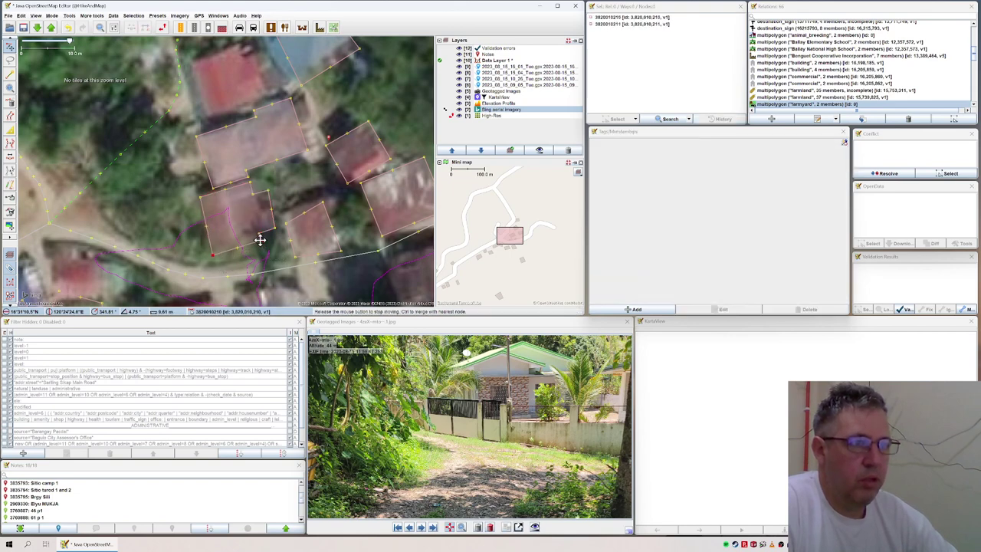
click(227, 245)
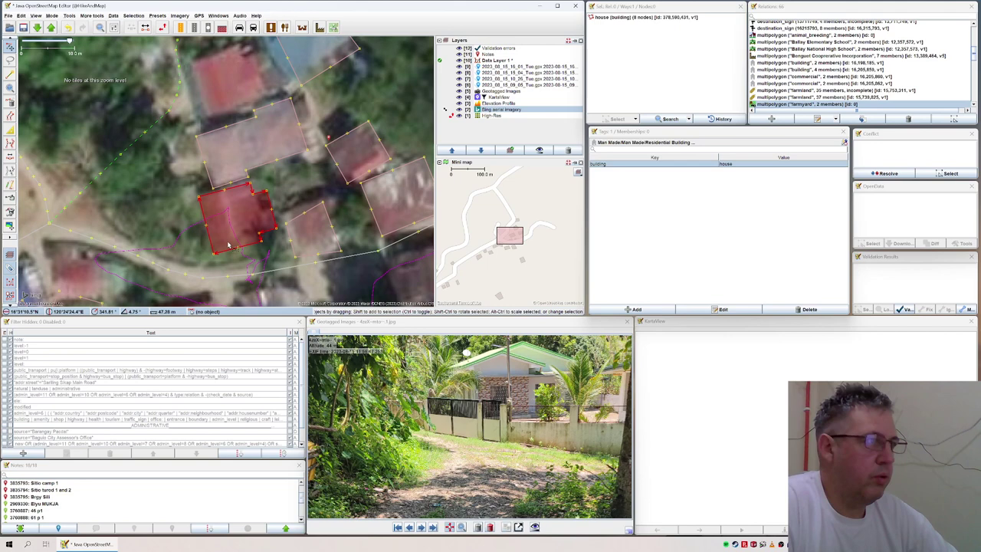
text(check_date	2023-08-15 source	survey;bing)
- Fit the small four-corner house to the east onto its roof, about 36 m around, and paste the copied tags
click(196, 148)
click(224, 165)
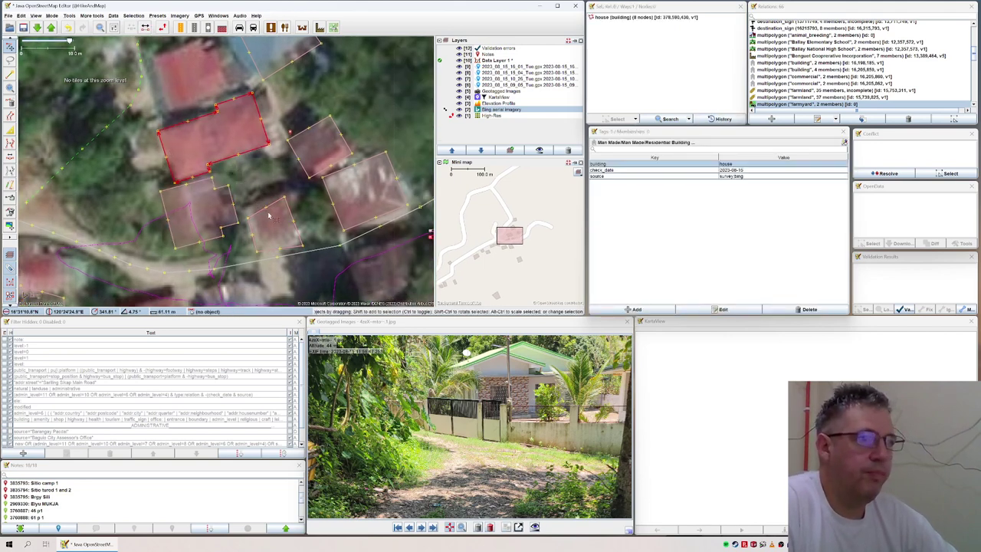
click(246, 217)
drag(246, 217, 298, 190)
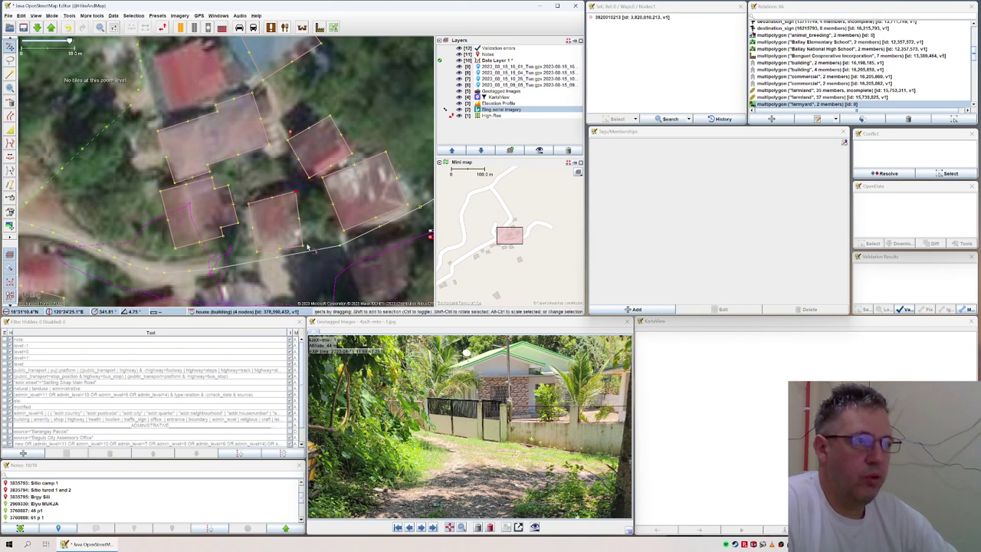
drag(303, 246, 308, 235)
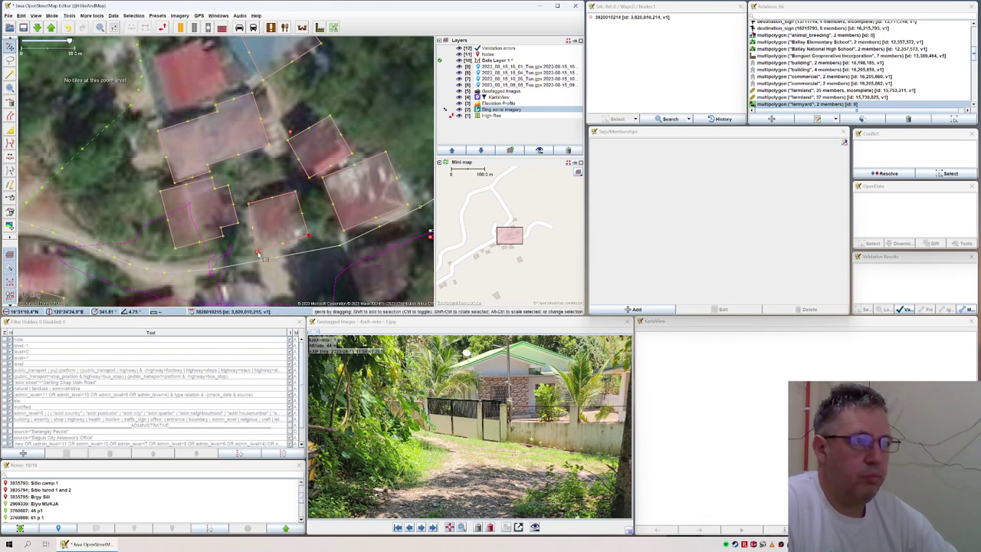
click(277, 249)
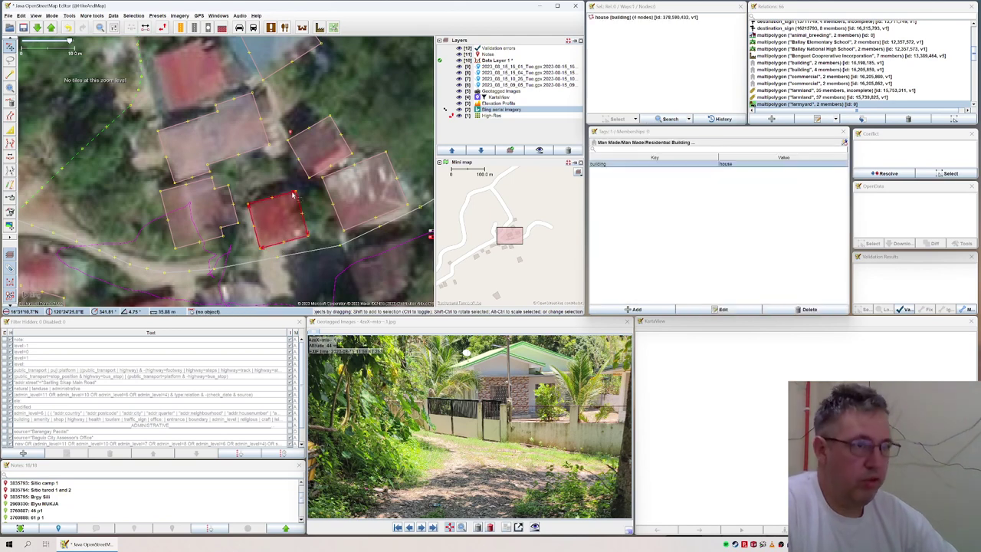
key(ctrl+shift+v)
- Draw a six-corner building outline, about 46 m around, over the unmapped roof south of the road, beside the eastern GPS track
drag(338, 294, 307, 209)
click(324, 183)
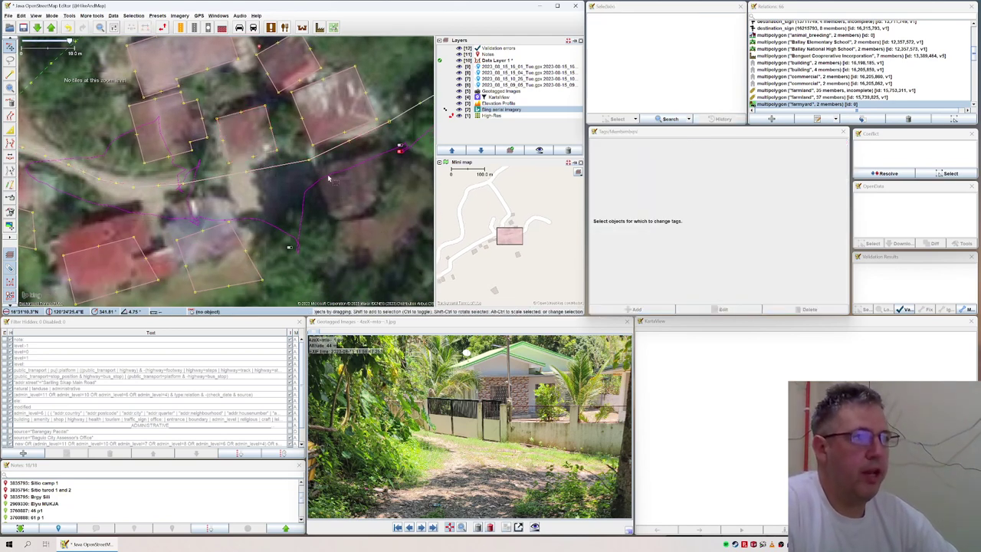
key(a)
click(287, 181)
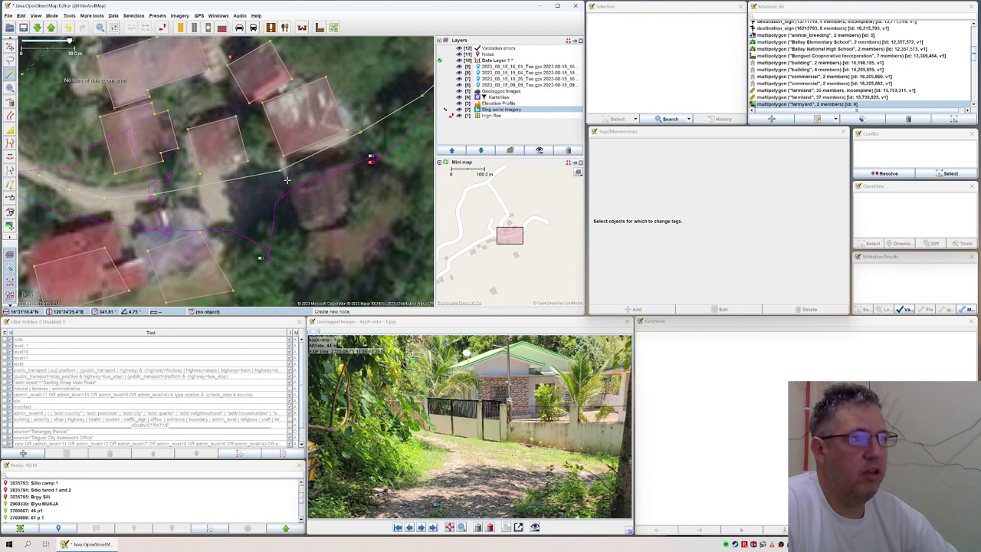
click(352, 160)
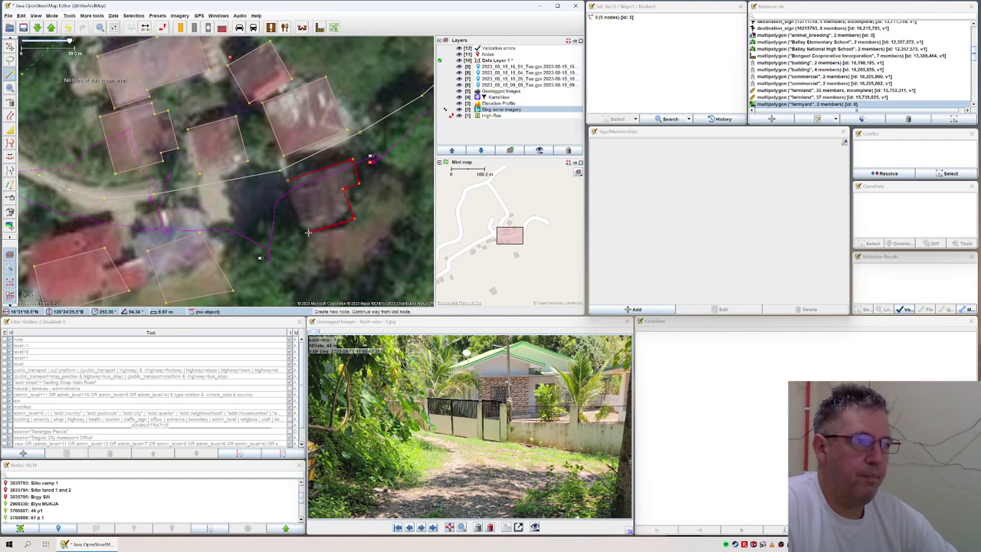
click(288, 182)
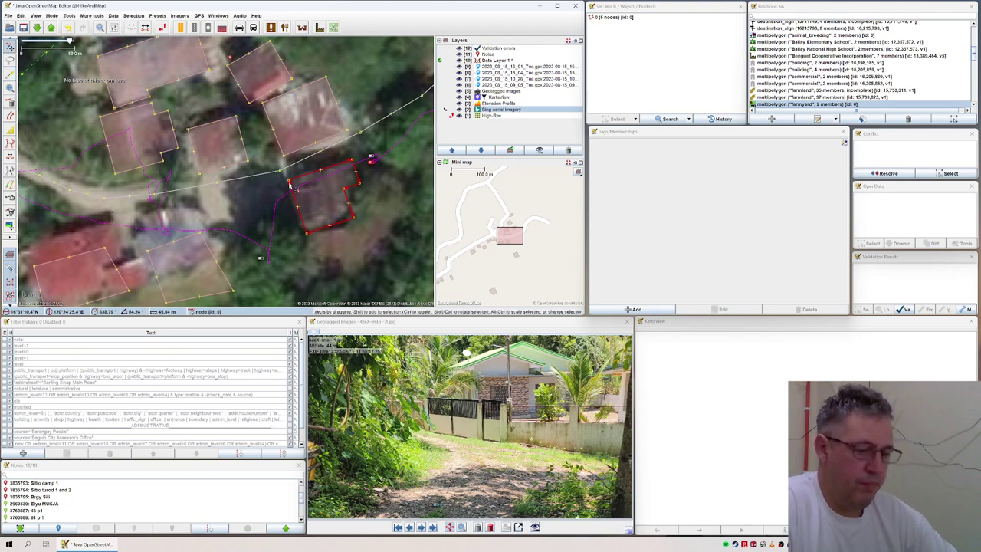
- Paste check_date=2023-08-15 and source=survey;bing onto the new outline and tag it building=house
key(ctrl+shift+v)
click(655, 308)
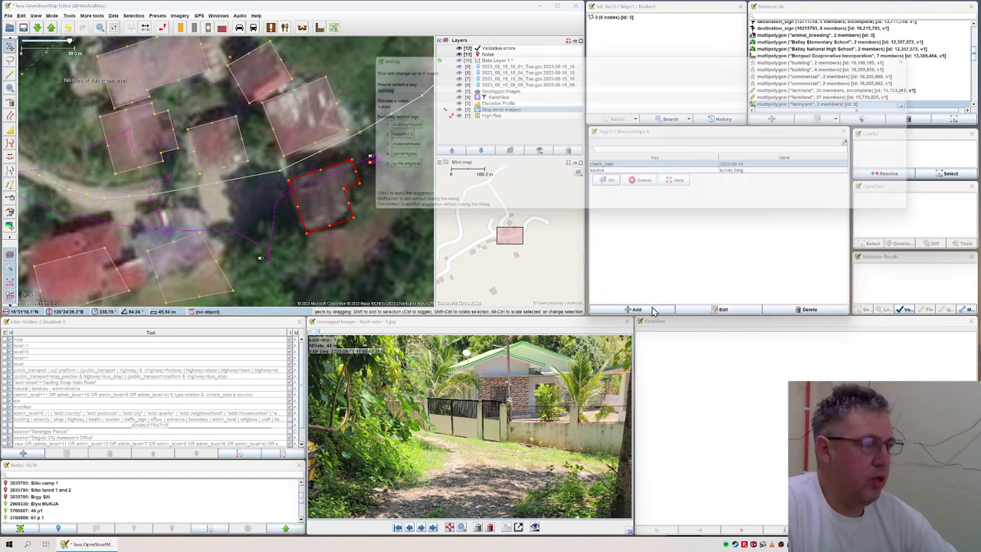
key(Return)
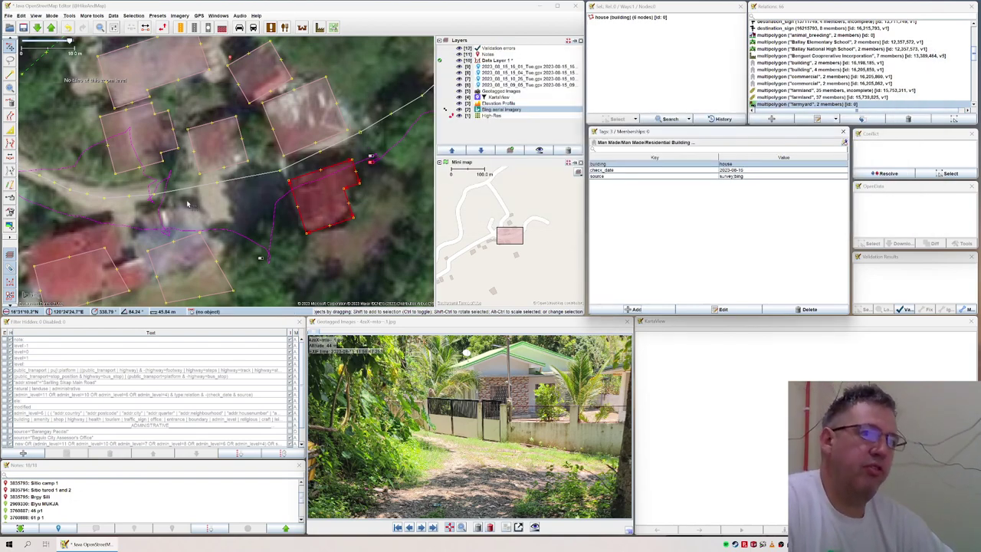
- Align the northeastern corner of the red-roofed house south of the road and add two eastern-wall corners to form a projection
scroll(187, 210, down, 2)
drag(196, 225, 264, 210)
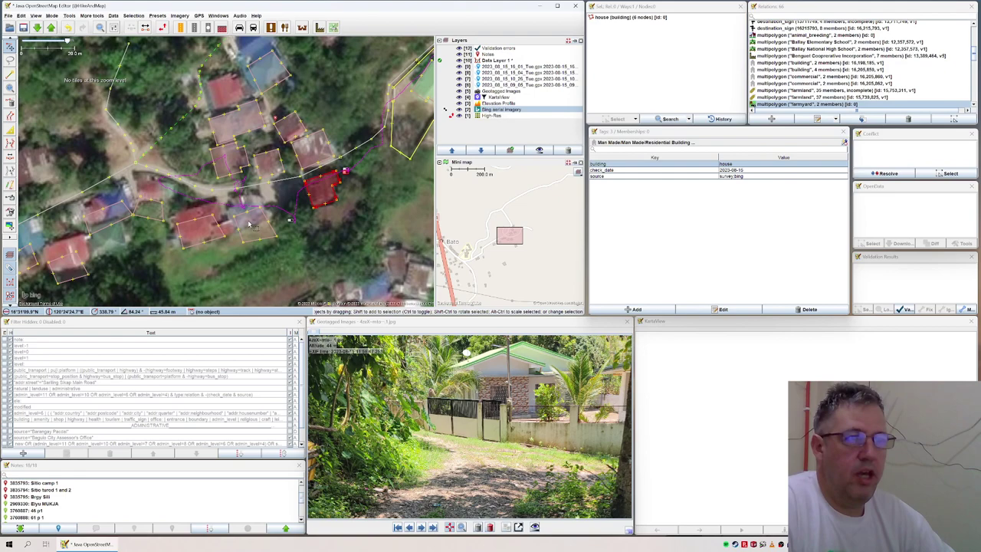
scroll(253, 218, up, 2)
drag(180, 192, 185, 182)
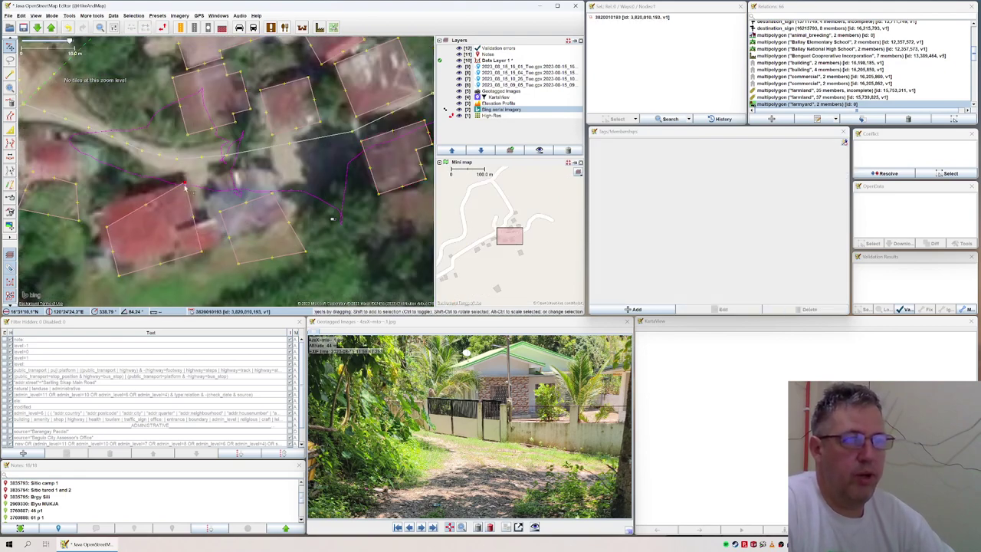
click(196, 230)
key(a)
key(Escape)
click(197, 230)
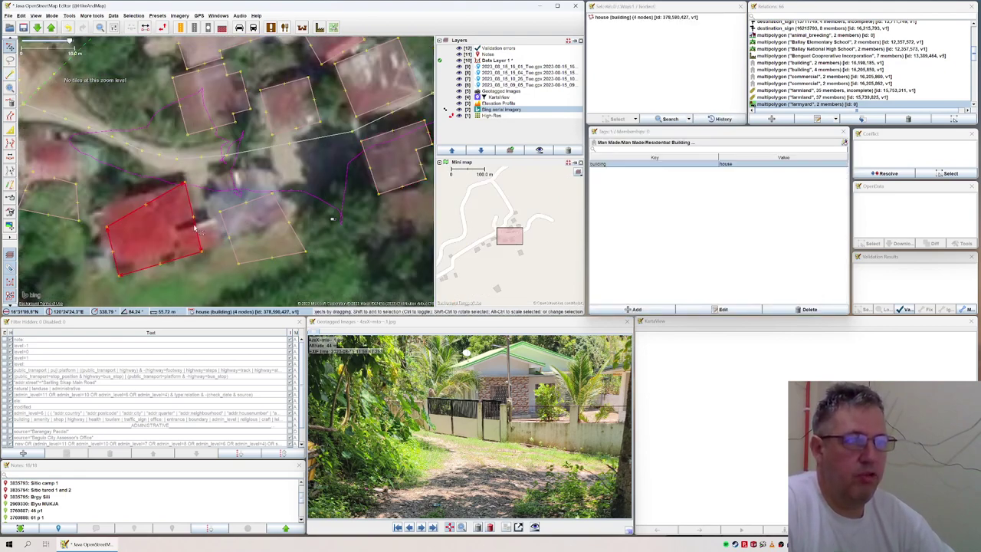
key(a)
click(193, 220)
key(s)
click(198, 234)
key(a)
click(199, 234)
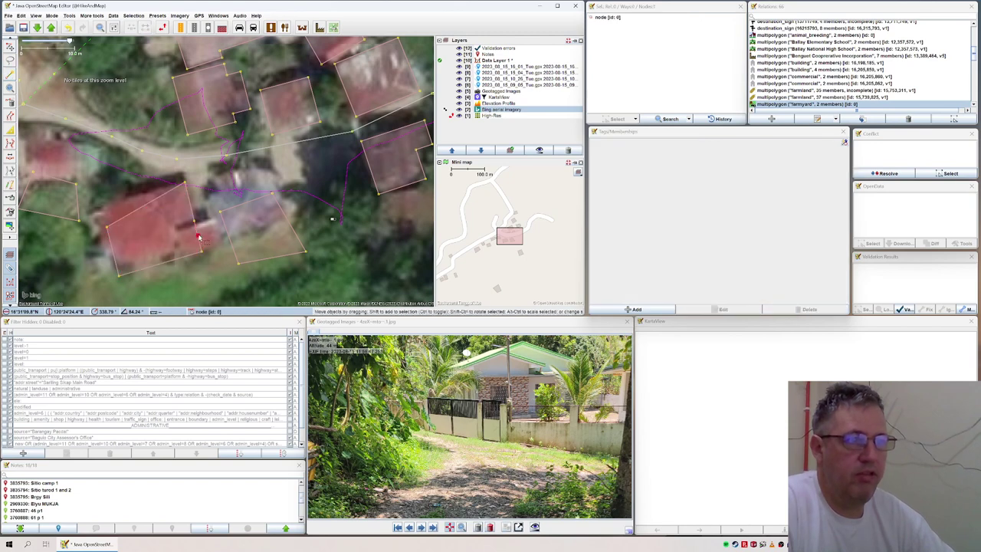
key(s)
drag(199, 234, 214, 217)
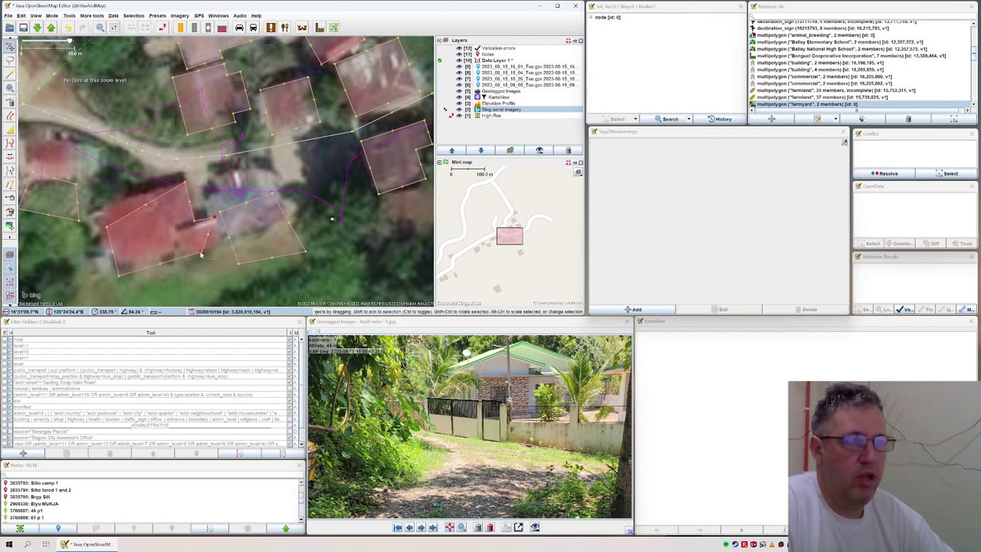
- Fit that house's remaining corners to its roof, making the outline about 67 m around, and paste the copied check_date and source tags
click(120, 276)
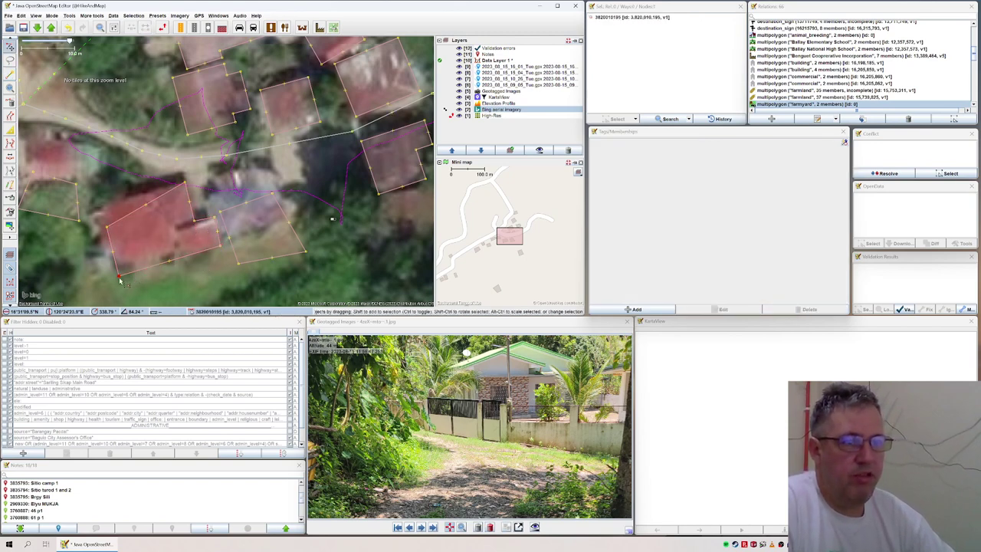
drag(120, 276, 112, 270)
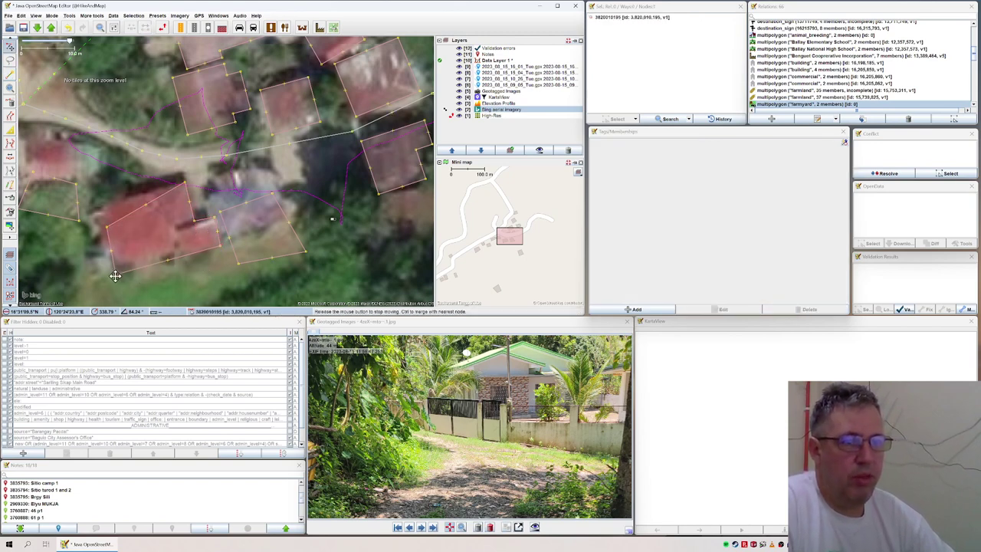
click(120, 205)
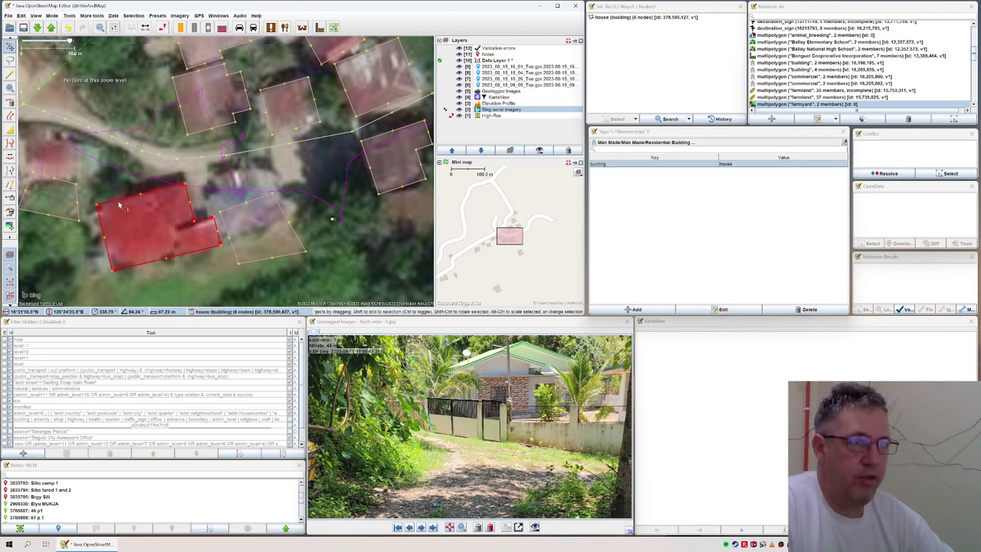
click(229, 215)
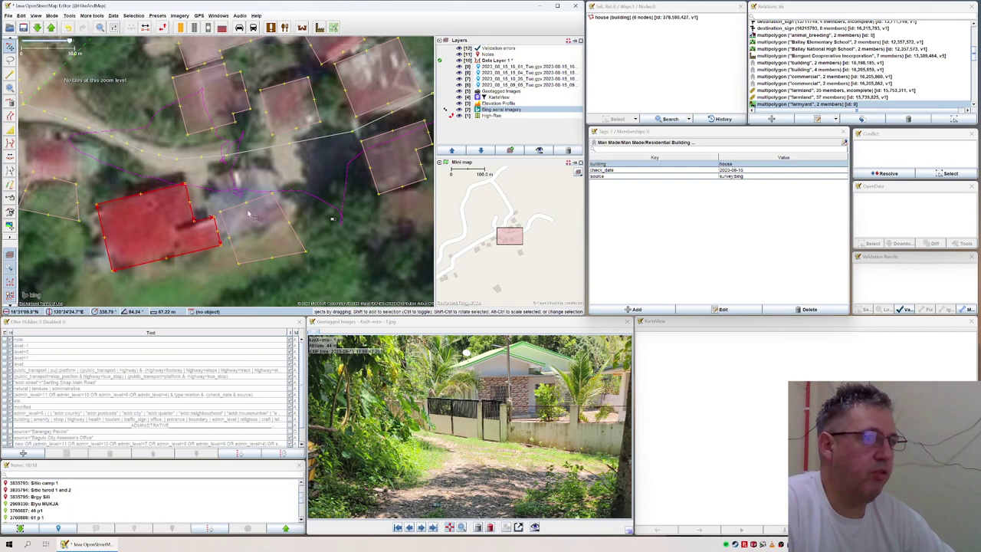
- Move the northwestern corner of the adjacent house to the east northward and add corners for a small step in its western wall
drag(221, 211, 215, 178)
click(216, 190)
click(215, 179)
click(218, 191)
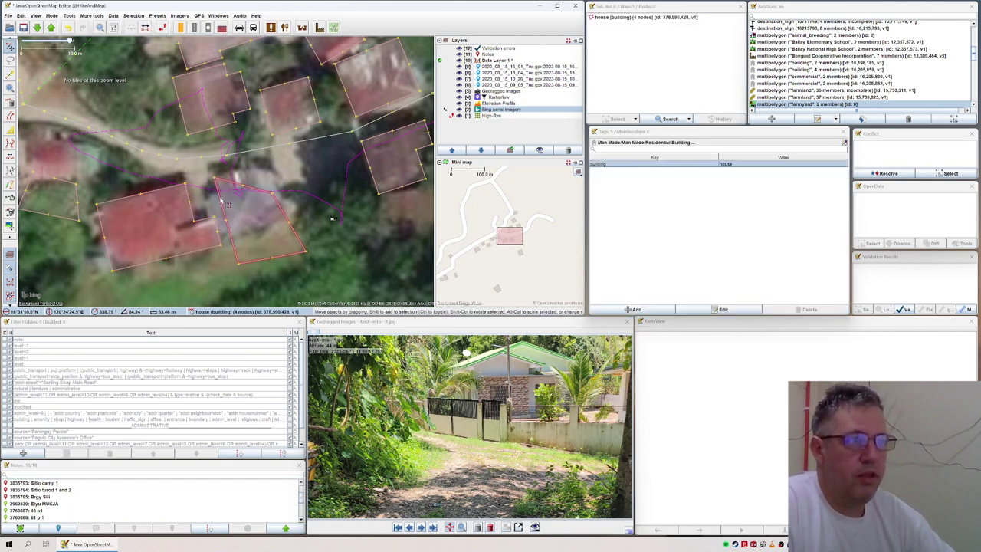
key(a)
click(217, 191)
key(s)
click(218, 192)
drag(218, 190, 209, 195)
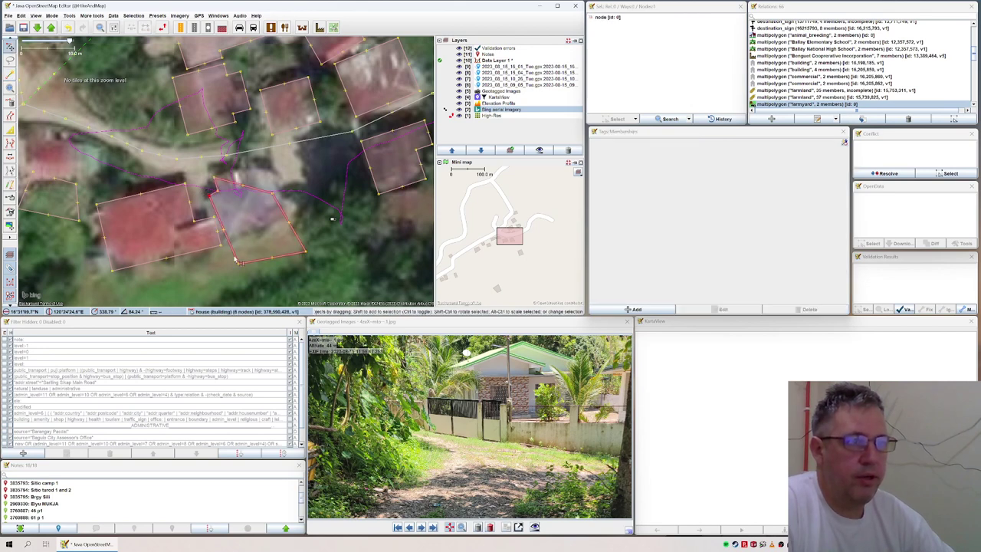
- Fit that house's southern and eastern corners to the grey roof, about 50 m around, and paste the copied tags
drag(238, 264, 287, 222)
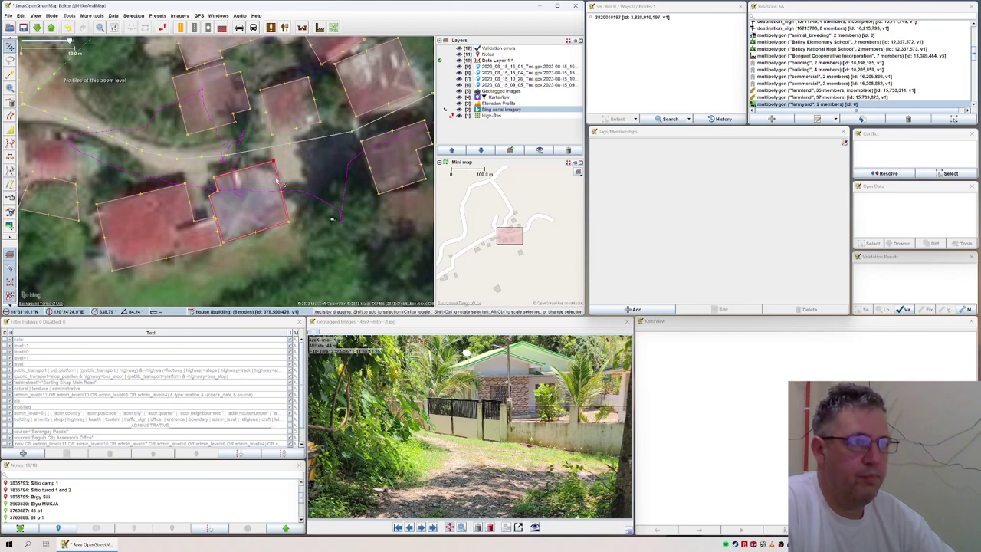
click(278, 182)
key(ctrl+shift+v)
- Draw a six-corner outline, about 47 m around, over the unmapped red roof north of the large house, including the small northeastern notch
scroll(303, 198, down, 2)
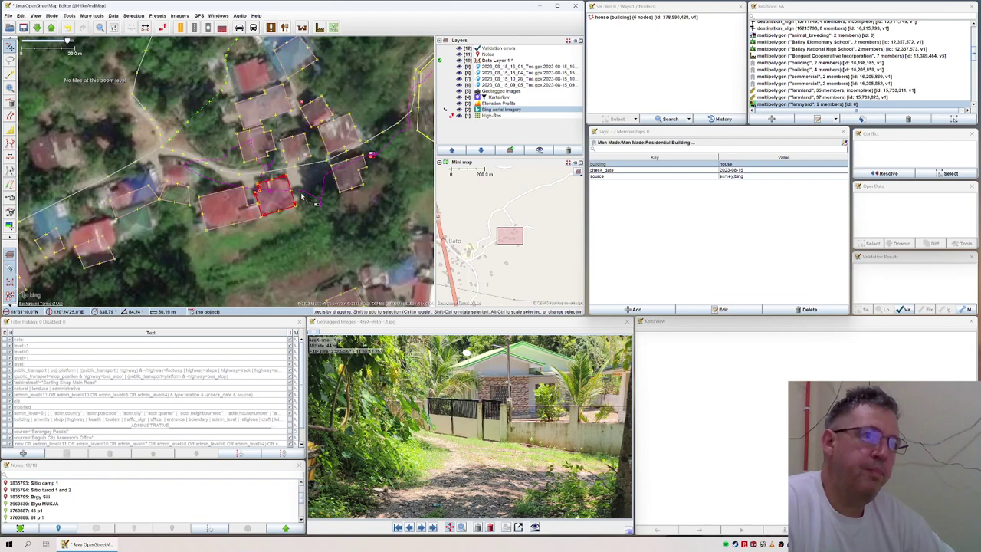
drag(353, 153, 239, 185)
drag(204, 109, 239, 181)
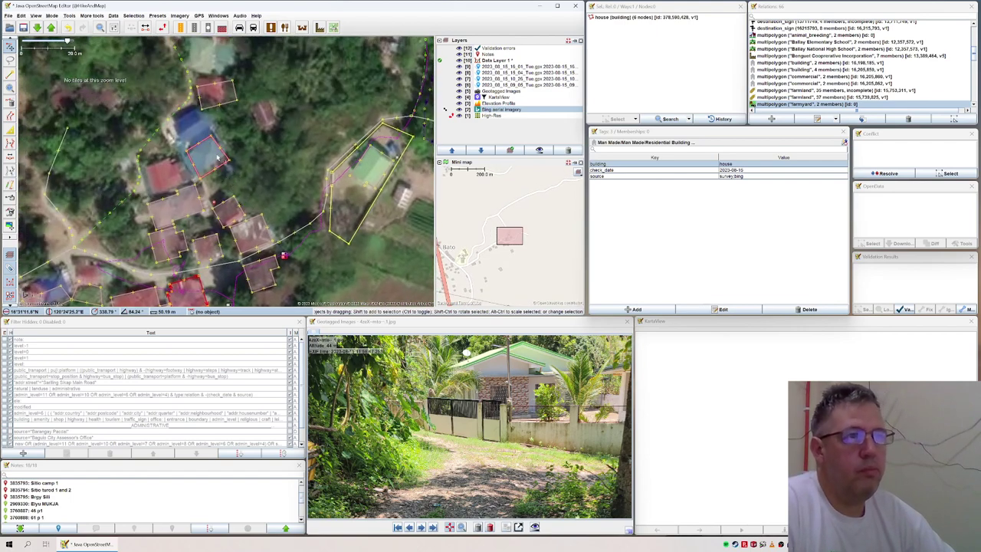
scroll(176, 165, up, 2)
click(138, 175)
key(a)
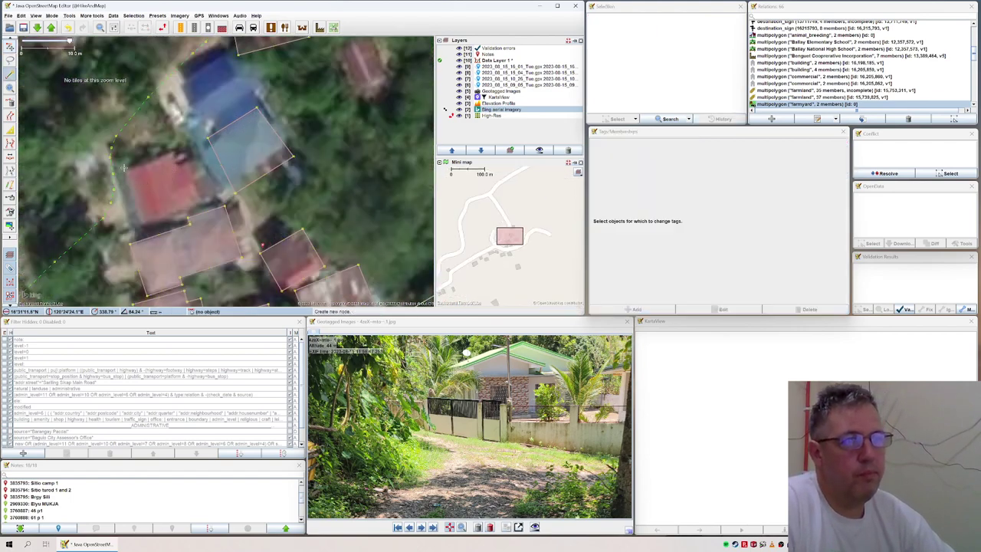
click(123, 167)
click(173, 153)
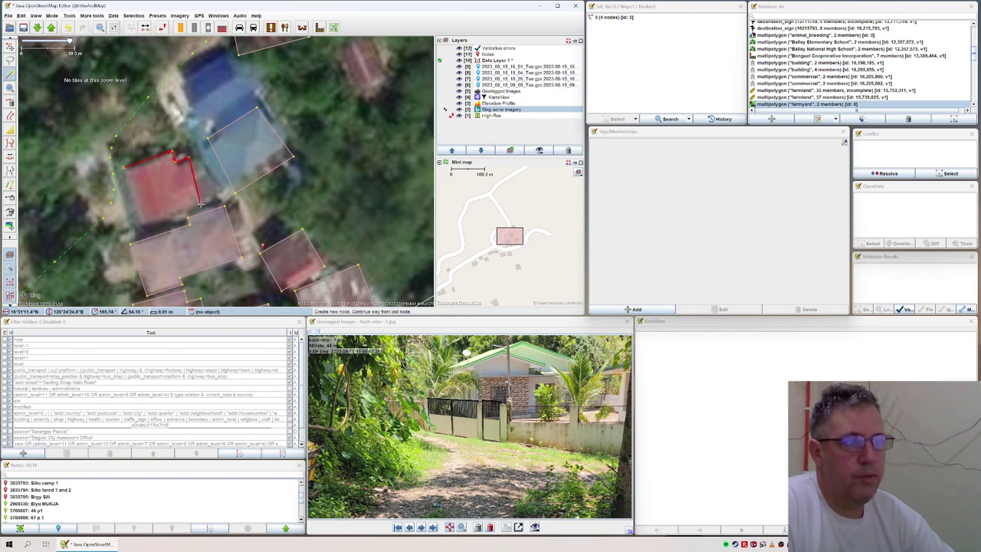
click(123, 168)
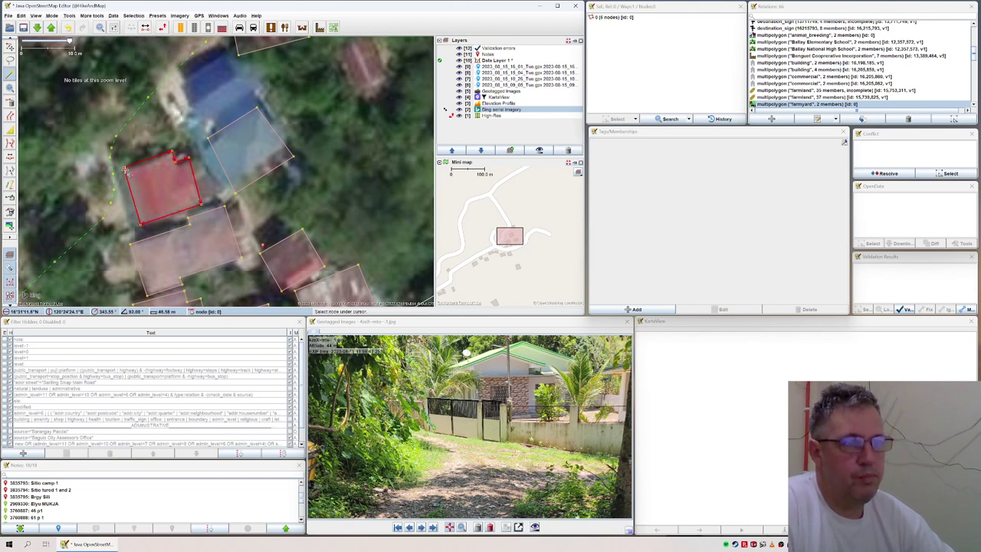
- Tag the new red-roofed building with check_date=2023-08-15, source=survey;bing and building=house
key(s)
text(check_date	2023-08-15 source	survey;bing)
click(602, 313)
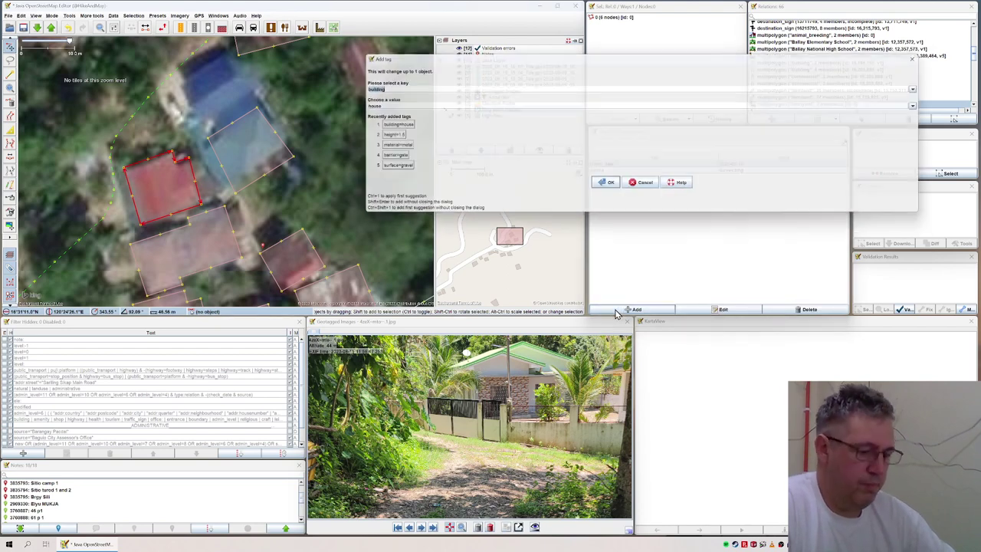
key(Return)
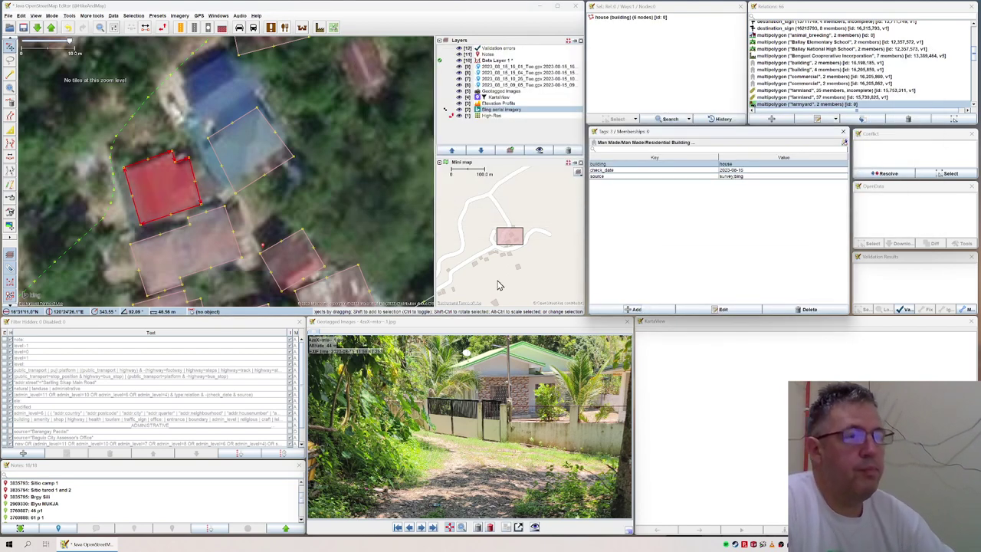
- Move the four corners of the blue-roofed house onto the light-blue roof, making the outline about 59 m around
drag(257, 109, 252, 87)
drag(294, 161, 290, 142)
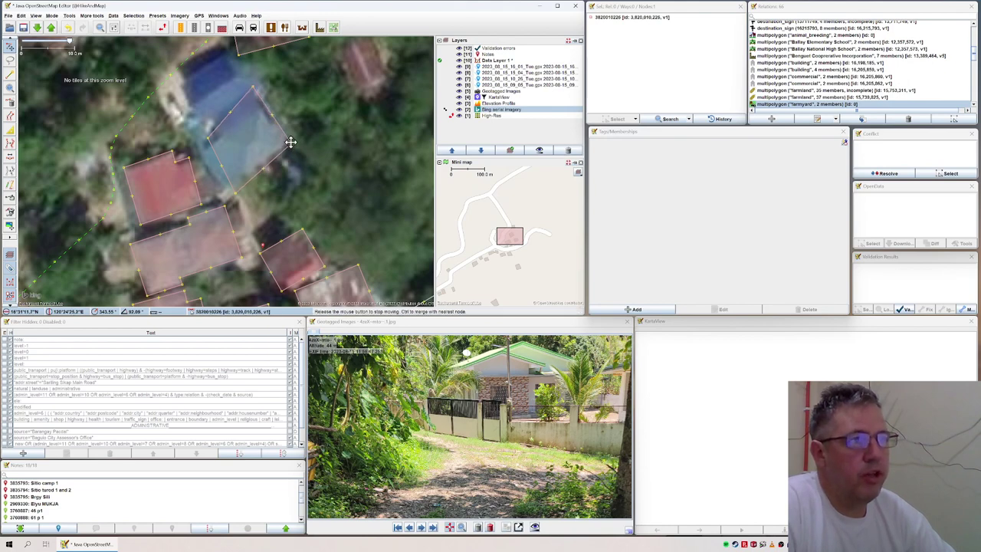
drag(207, 138, 224, 188)
click(207, 116)
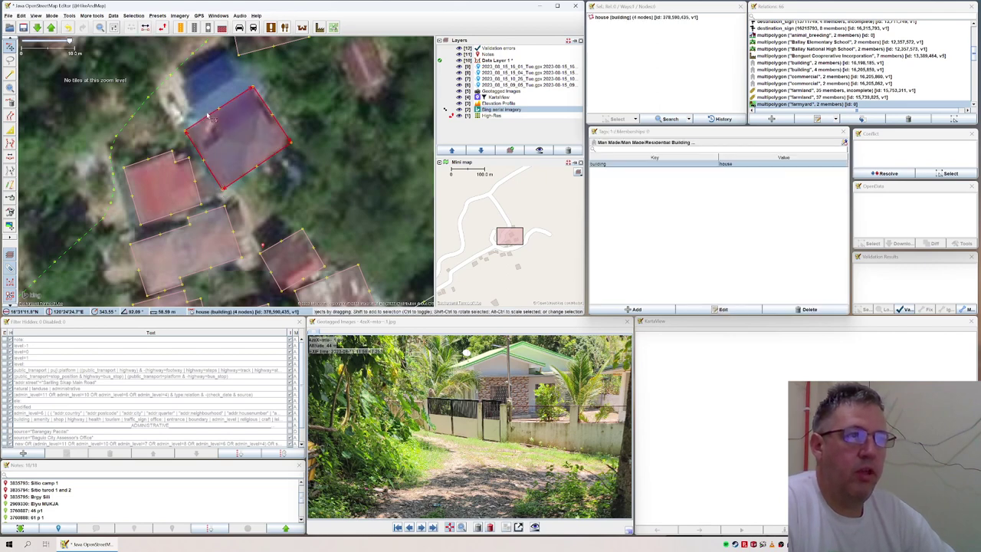
- Add two corners along the northwestern wall of the blue-roofed house
click(207, 117)
key(s)
click(220, 109)
key(a)
click(226, 104)
key(s)
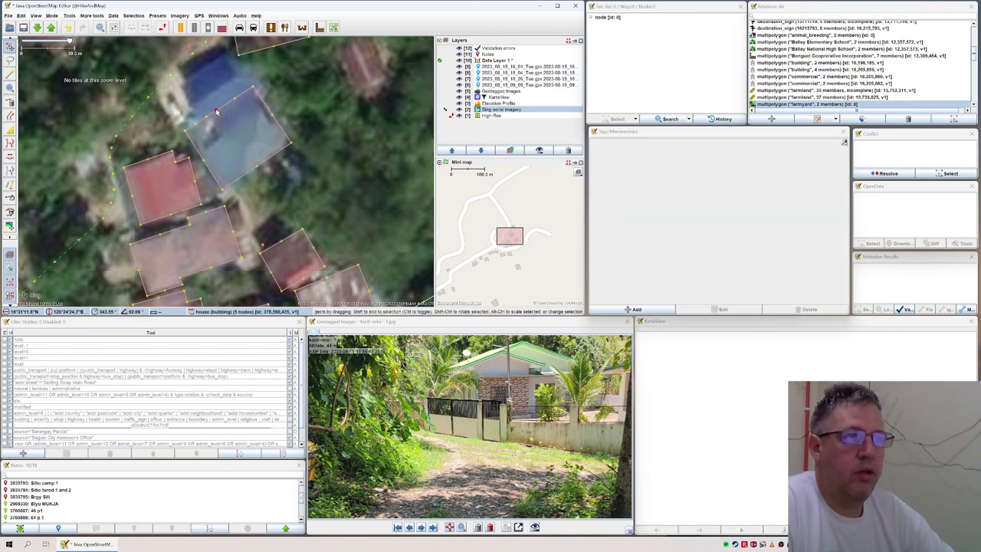
- Extend the blue-roofed house northwest over the dark-blue roof, about 73 m around, and paste the copied tags
drag(227, 104, 180, 82)
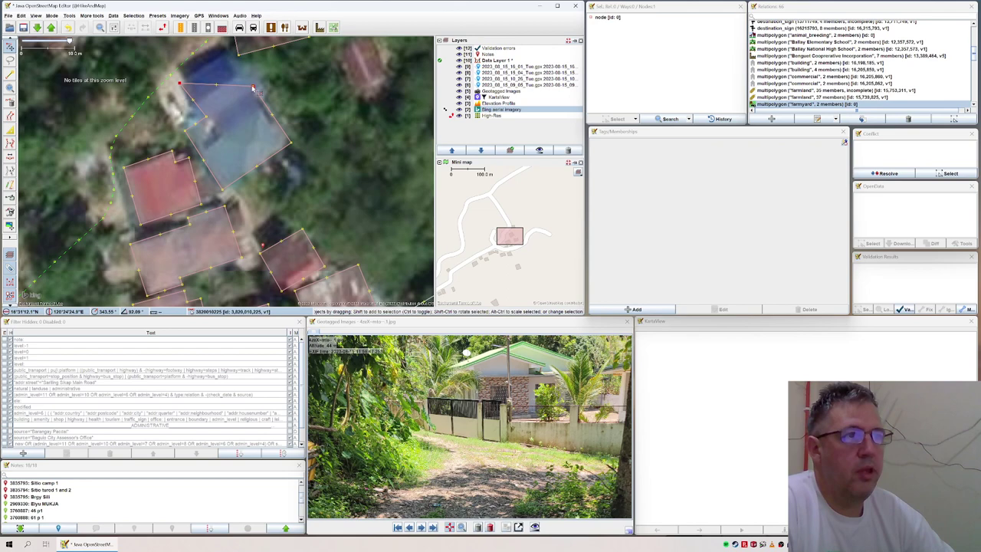
drag(254, 89, 227, 49)
click(245, 74)
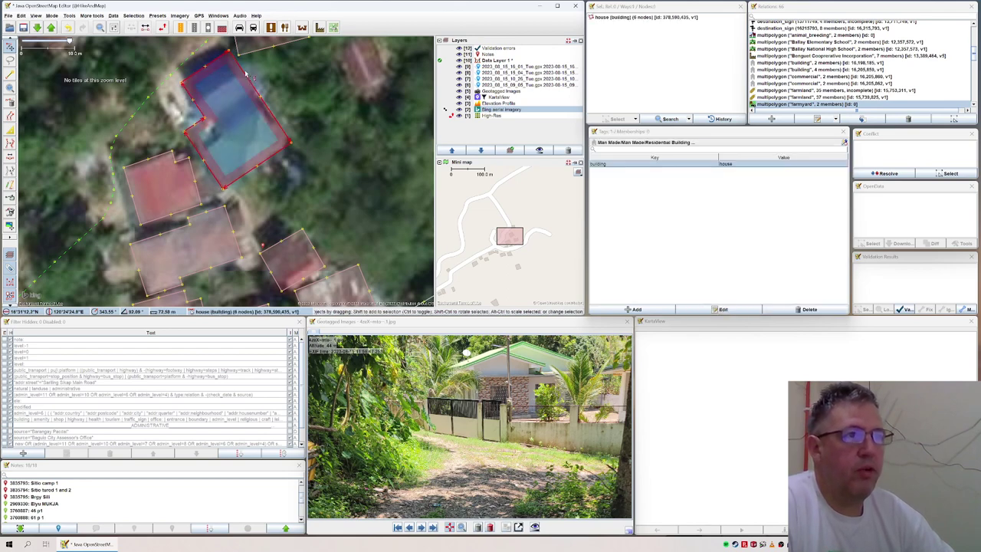
key(ctrl+shift+v)
- Fit the red-roofed house to the north with a notch at its southwestern corner, about 41 m around, and paste the copied tags
drag(302, 91, 272, 226)
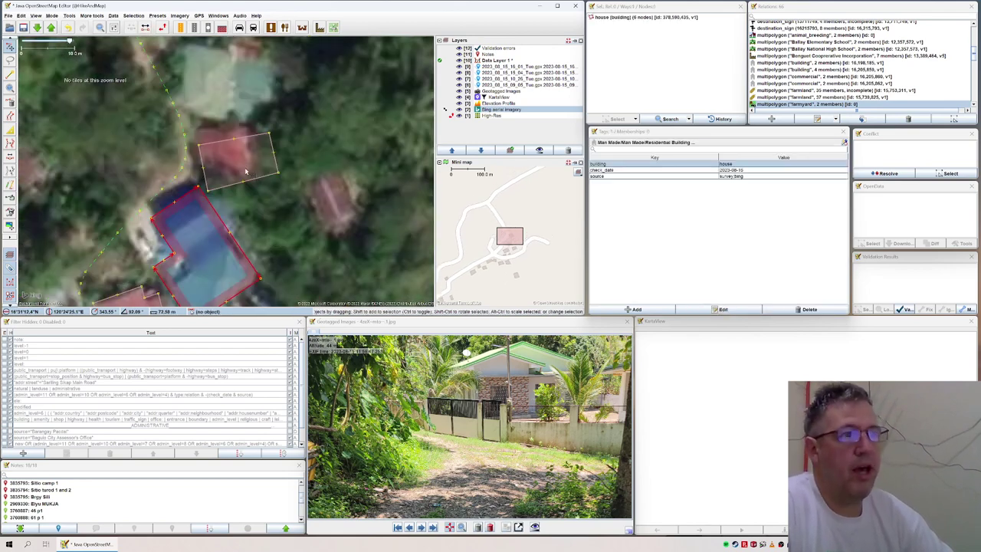
drag(196, 142, 199, 129)
mouse_move(208, 192)
mouse_down()
mouse_move(201, 167)
mouse_move(233, 170)
mouse_move(217, 177)
mouse_up()
key(a)
drag(279, 175, 258, 176)
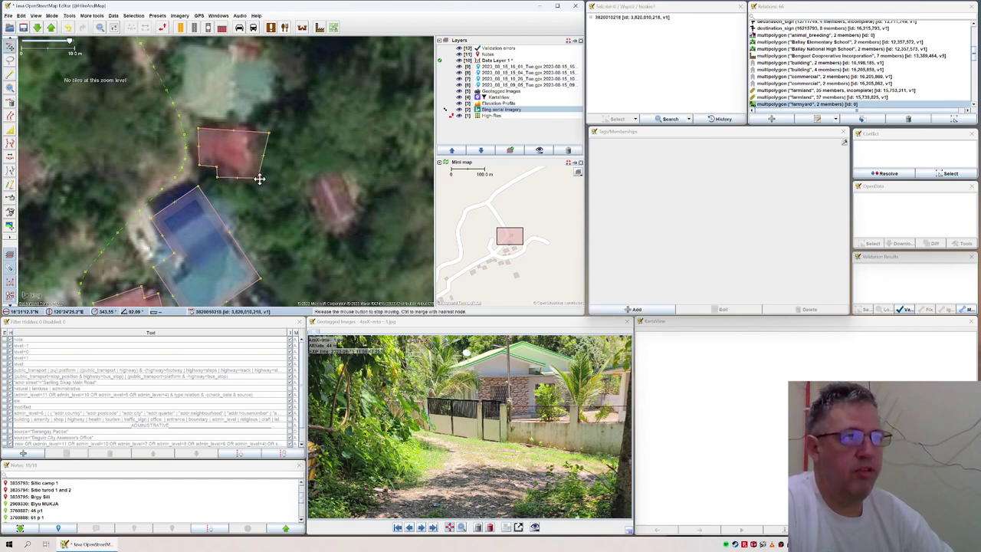
click(244, 128)
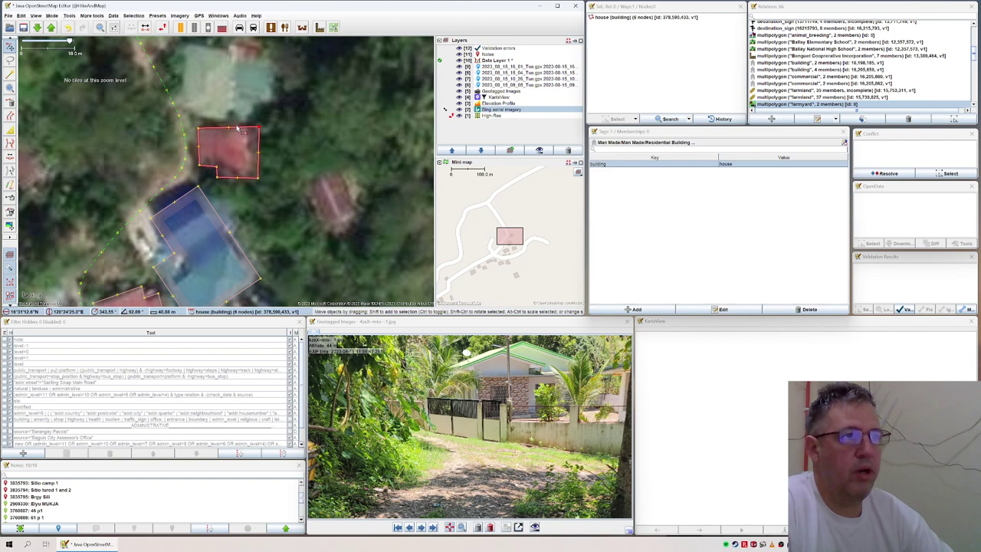
key(ctrl+shift+v)
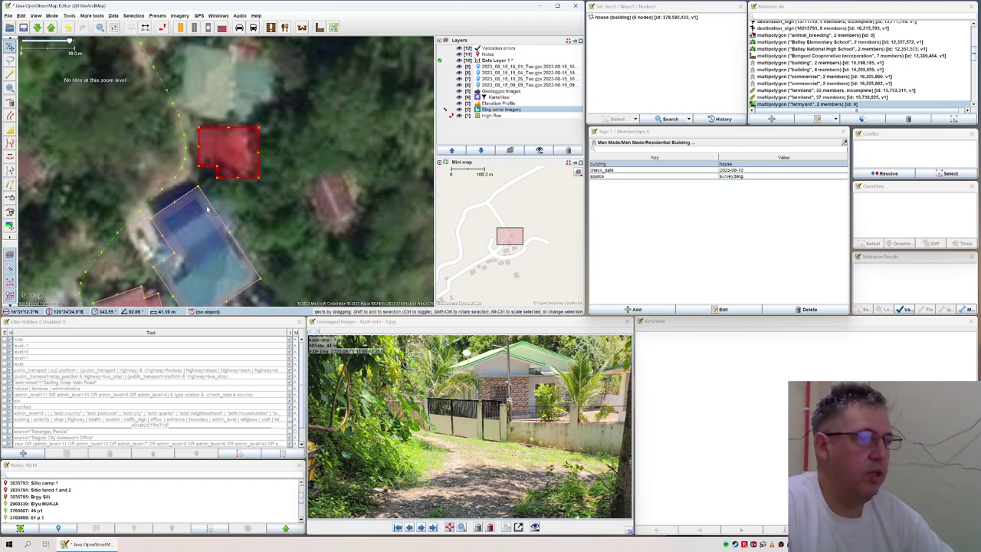
click(214, 205)
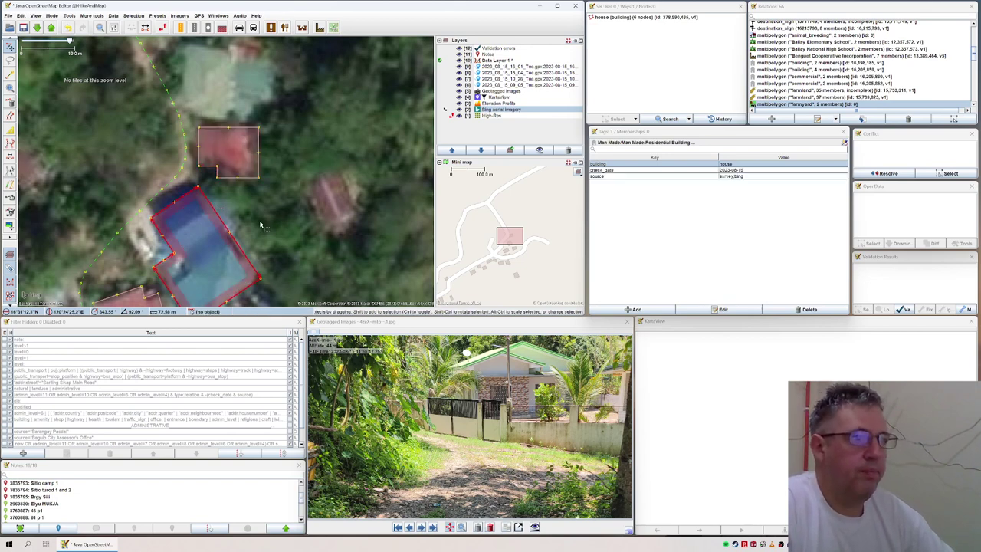
- Trace the small red-roofed building east of the blue-roofed house, about 39 m around, and tag it building=house
drag(260, 226, 221, 183)
key(a)
key(Escape)
click(262, 138)
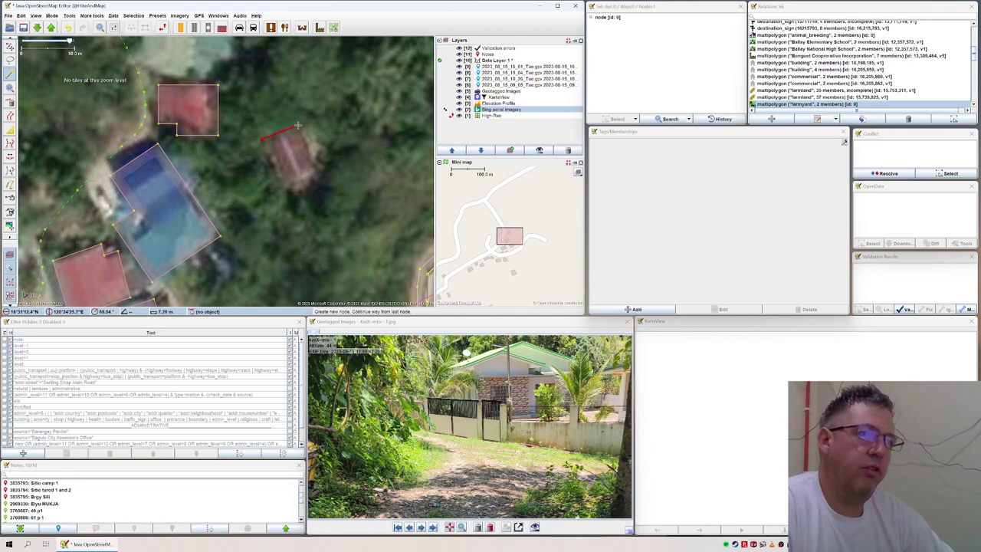
click(299, 126)
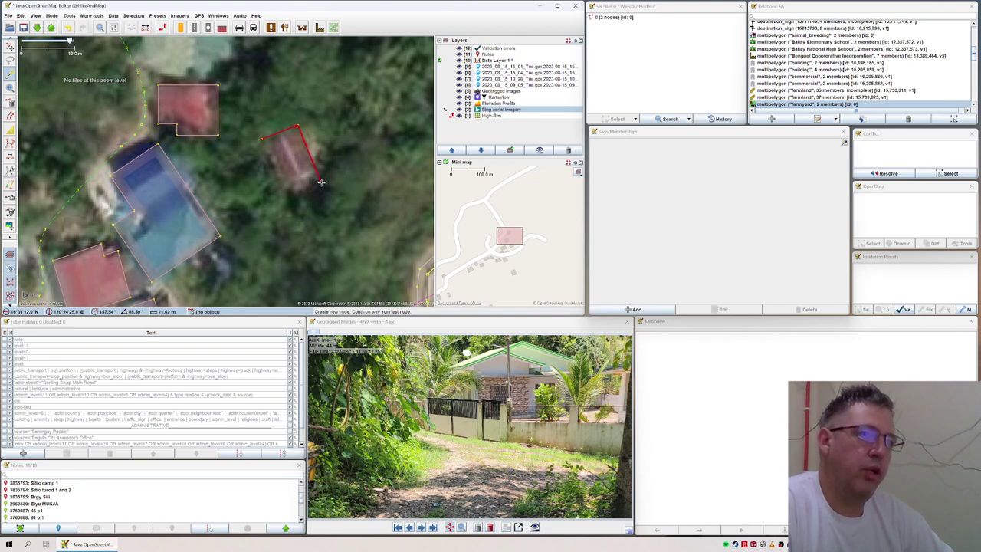
click(286, 200)
click(261, 141)
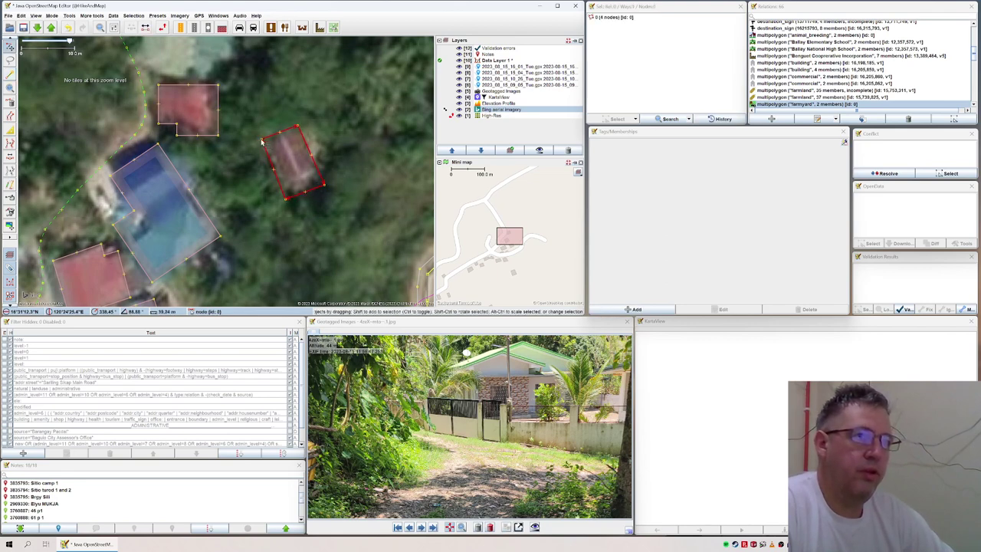
click(637, 310)
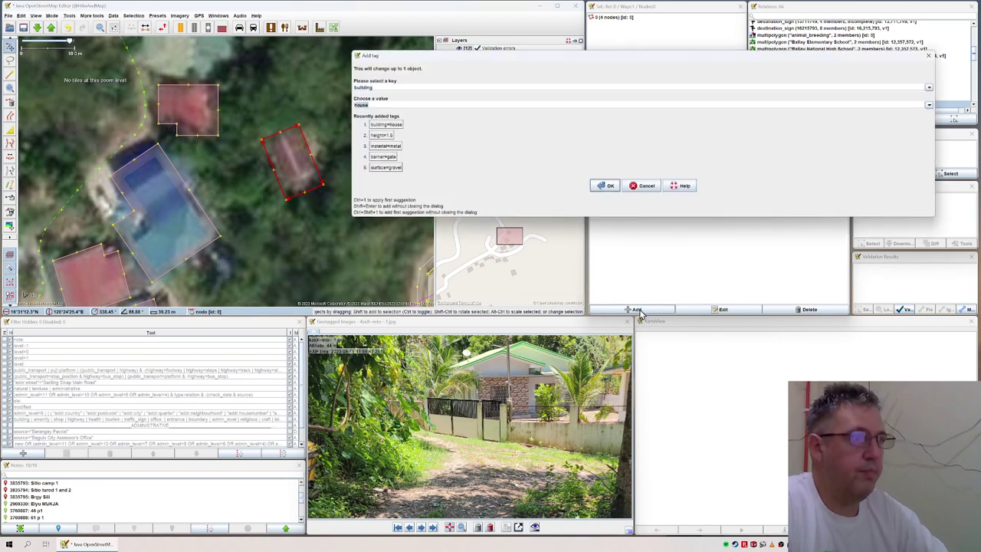
key(Return)
- Examine the multipolygon memberships of the northern, southern and dividing boundary ways of the fenced plot to the northeast
scroll(311, 212, down, 3)
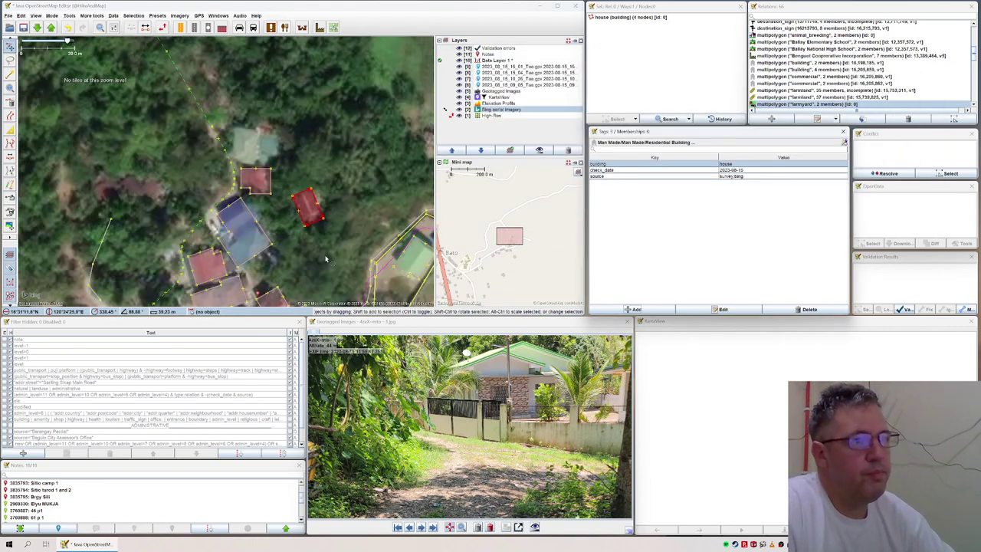
scroll(312, 212, up, 1)
drag(312, 212, 168, 141)
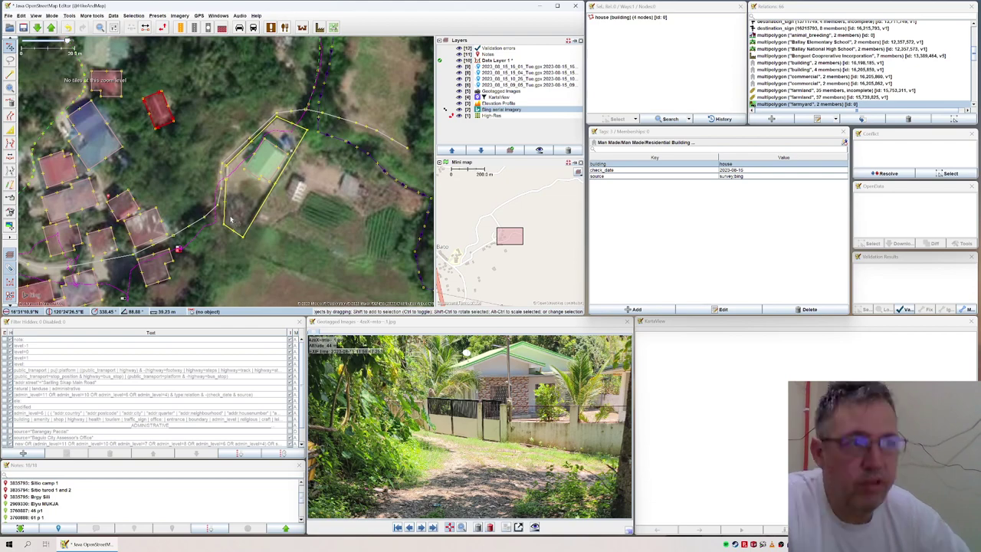
scroll(345, 192, down, 1)
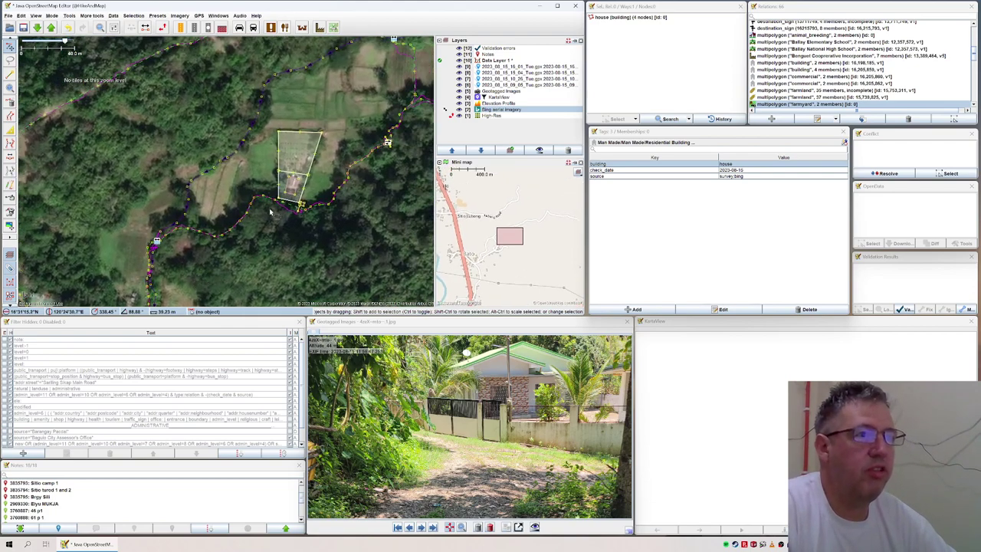
scroll(295, 161, up, 1)
click(264, 158)
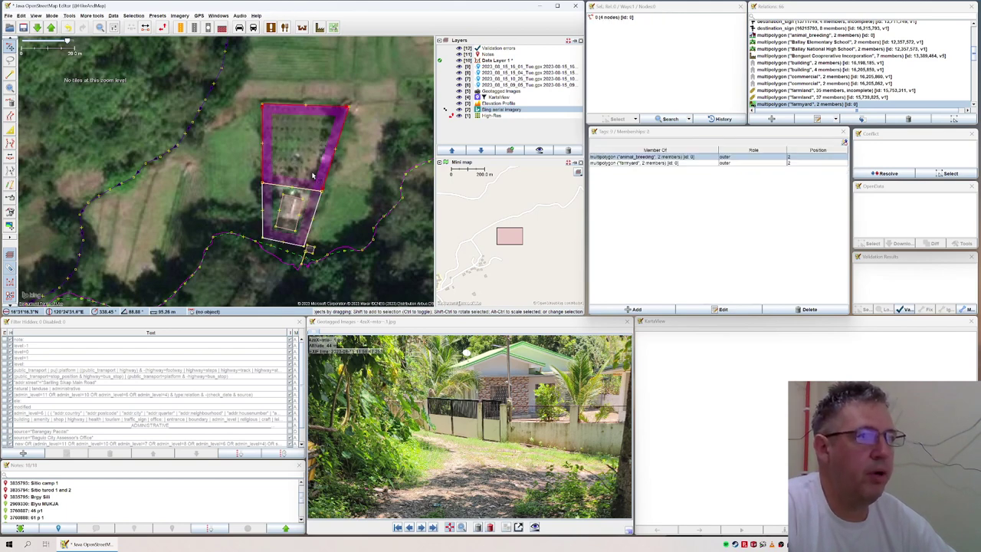
click(318, 223)
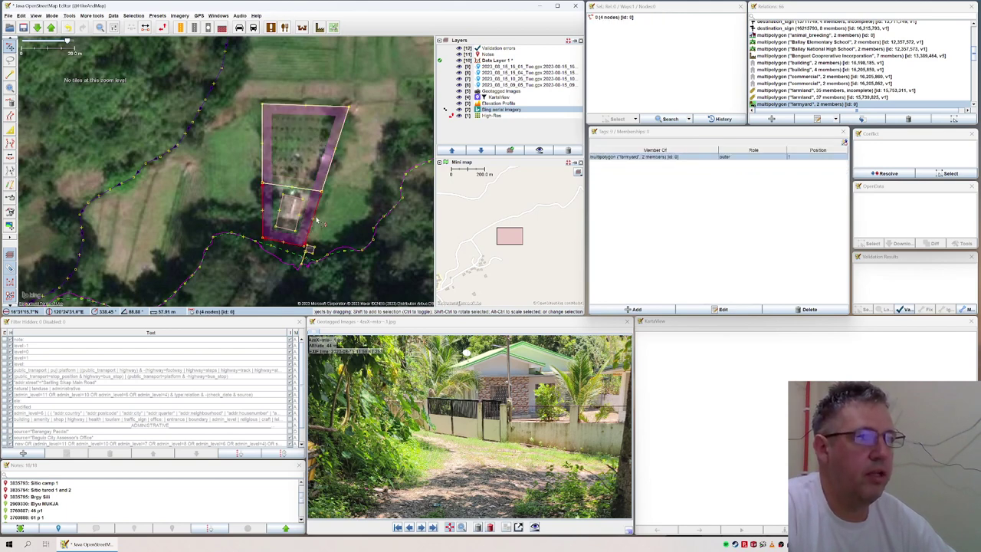
click(613, 161)
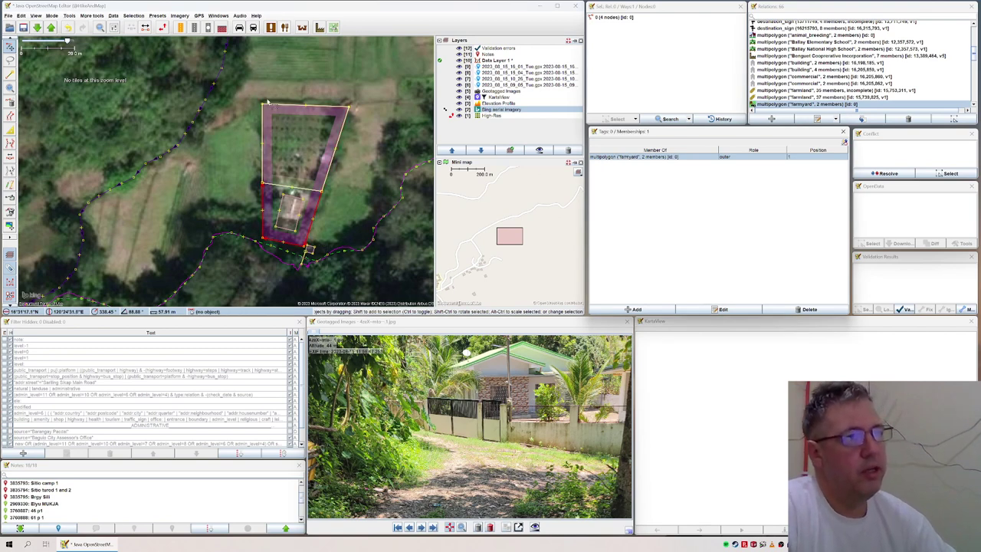
click(306, 188)
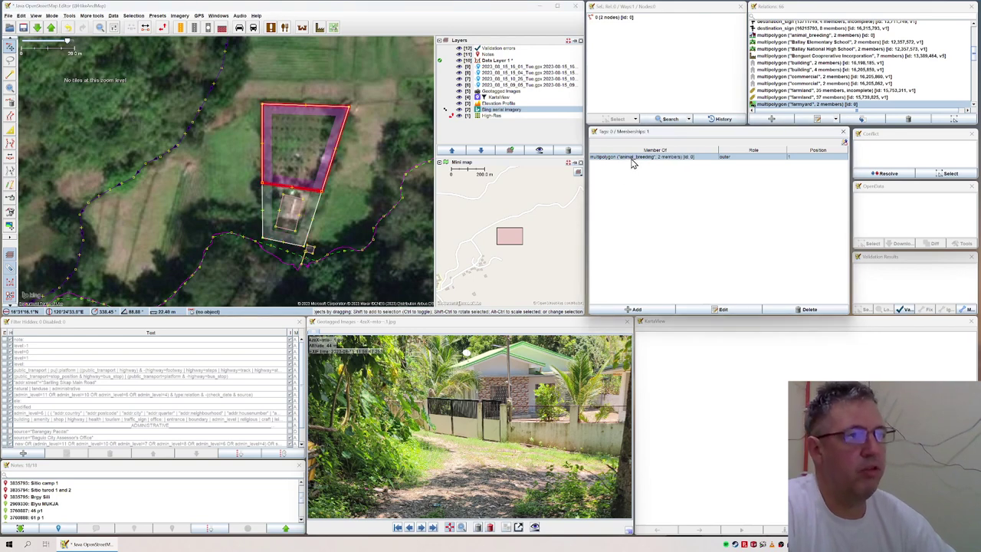
drag(346, 210, 318, 189)
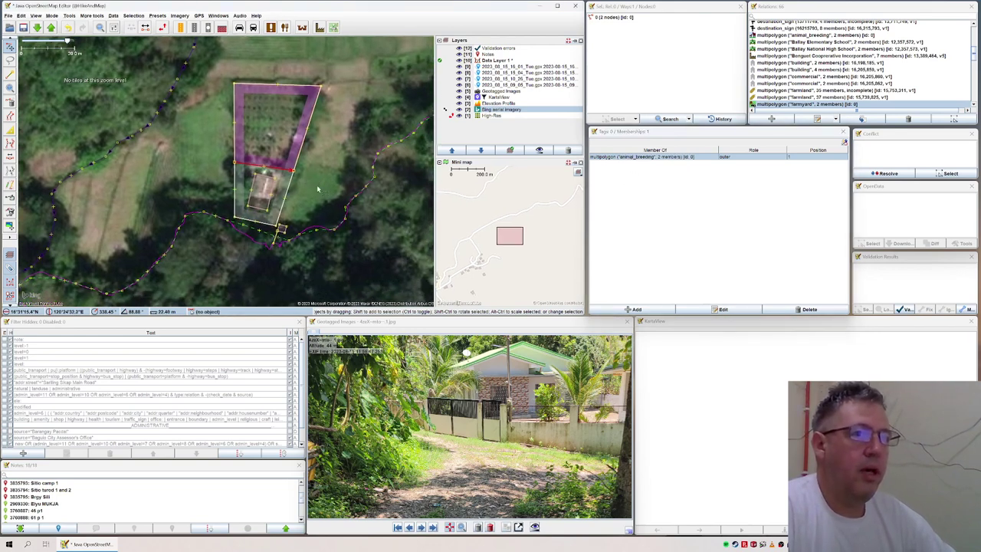
- Draw a boundary way from the trees west of the fenced plot, along the northern side of the winding route, to the plot's western edge
drag(156, 168, 236, 170)
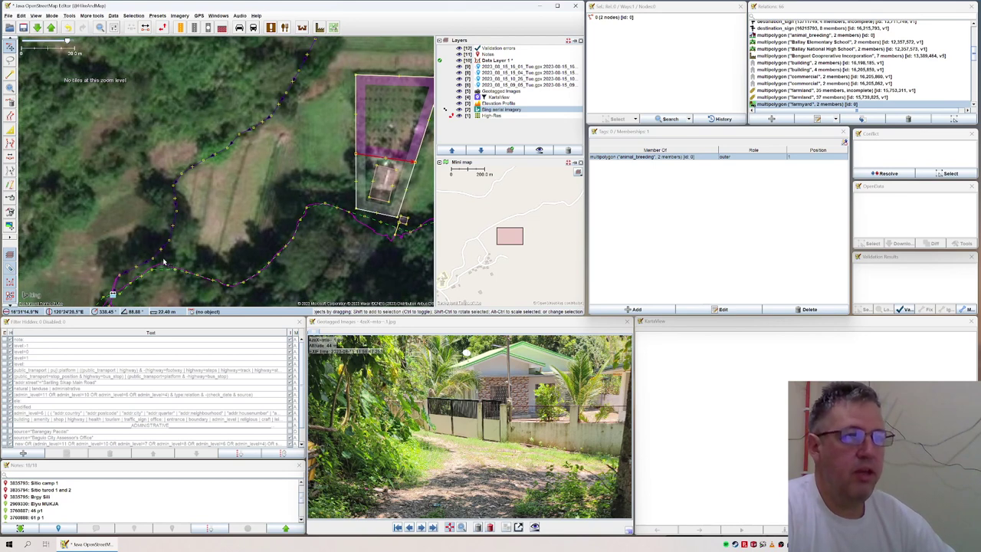
key(Escape)
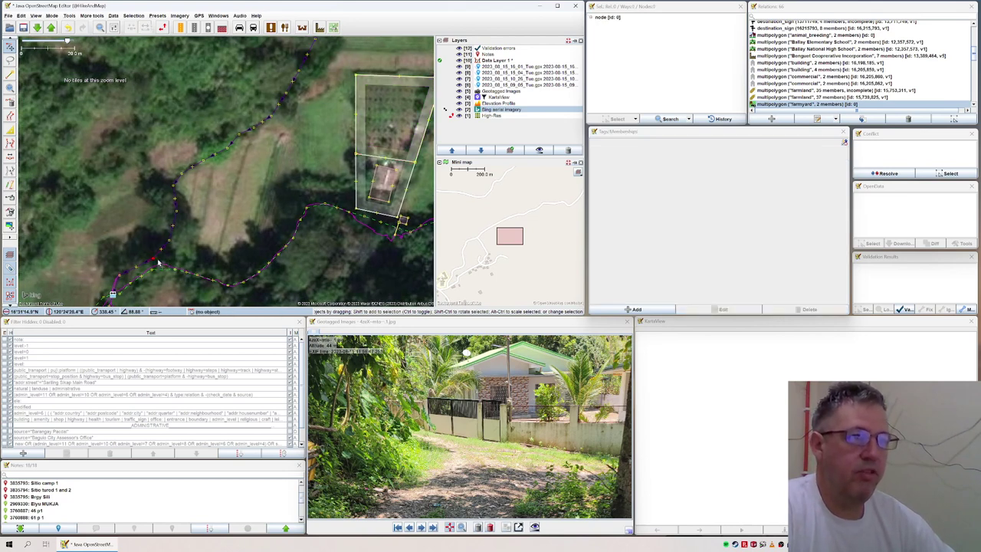
click(158, 260)
key(a)
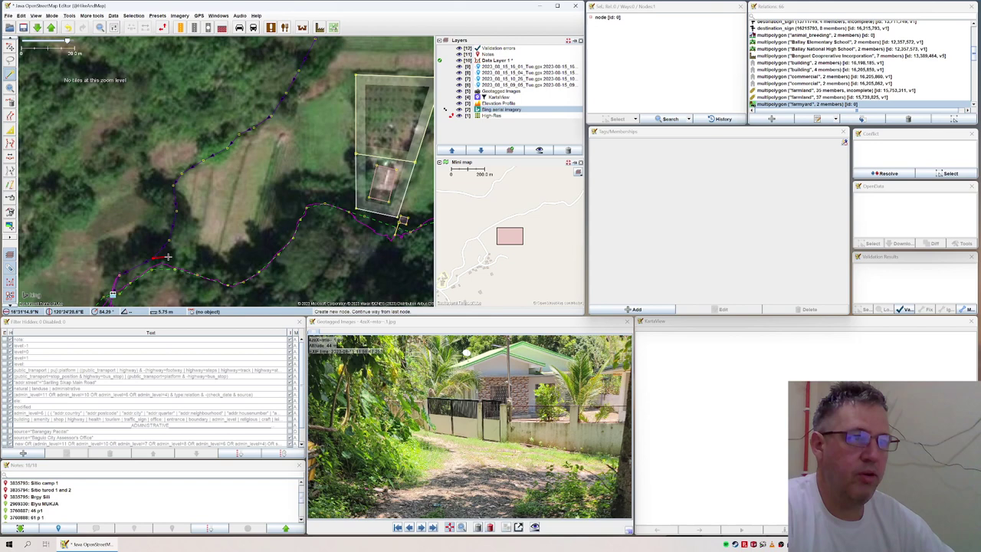
click(167, 257)
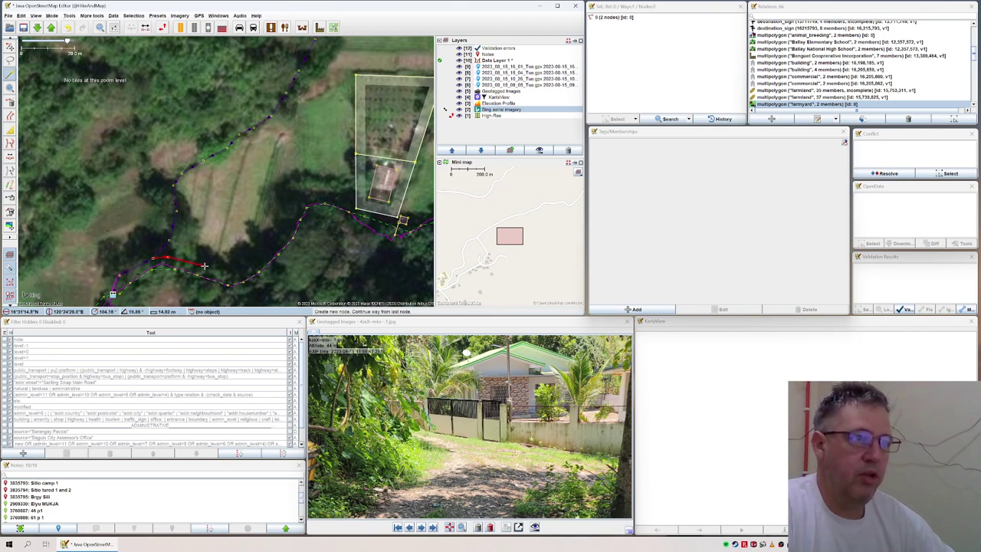
click(243, 277)
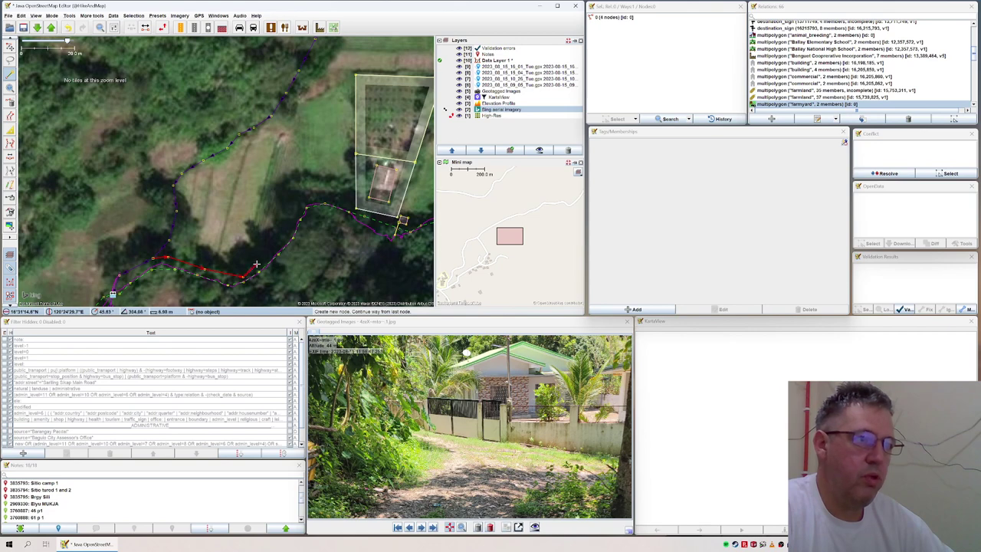
click(290, 235)
click(294, 218)
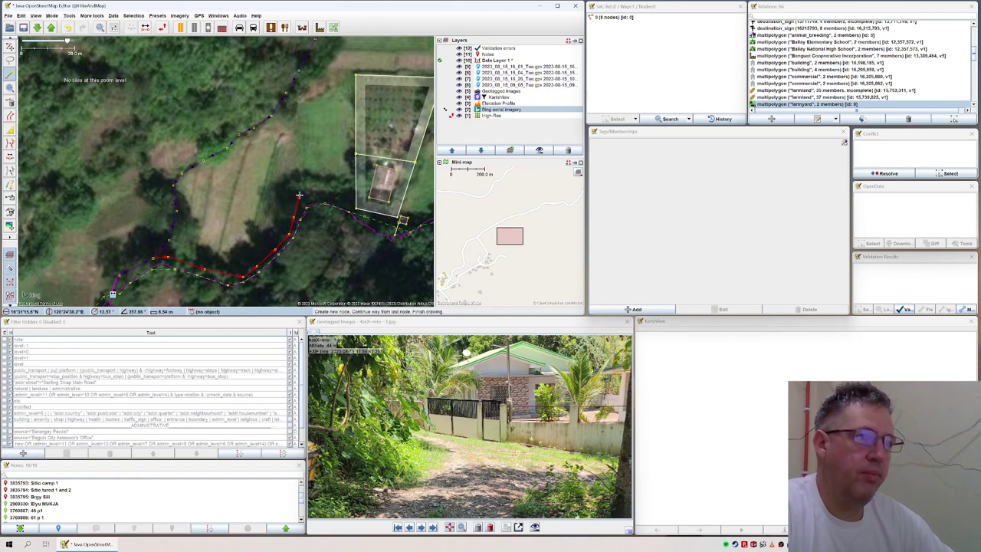
click(300, 182)
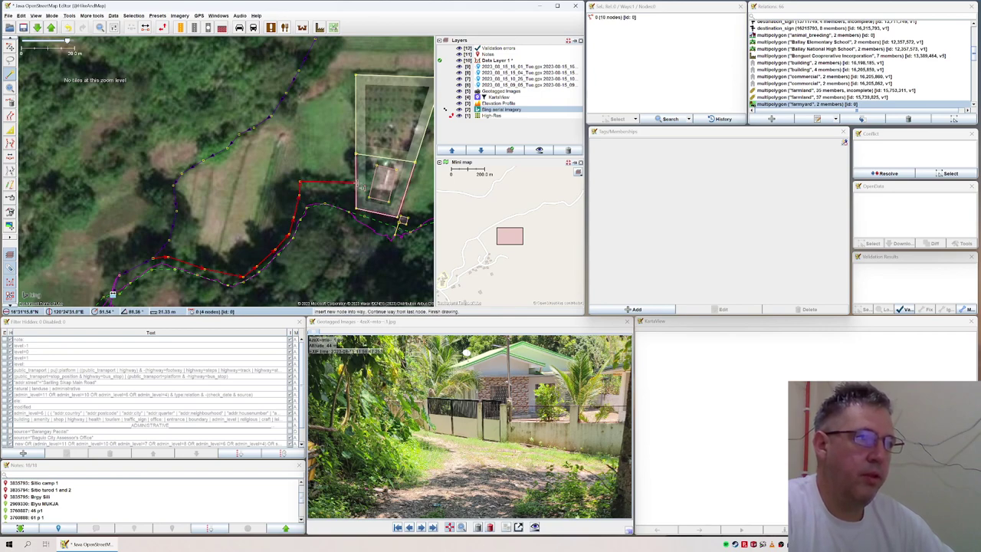
click(356, 181)
key(s)
- Inspect the stream north of the fields and nudge a node of the winding way east of the fenced plot slightly northeast
drag(347, 108, 320, 207)
drag(325, 170, 177, 167)
click(177, 167)
drag(327, 90, 162, 194)
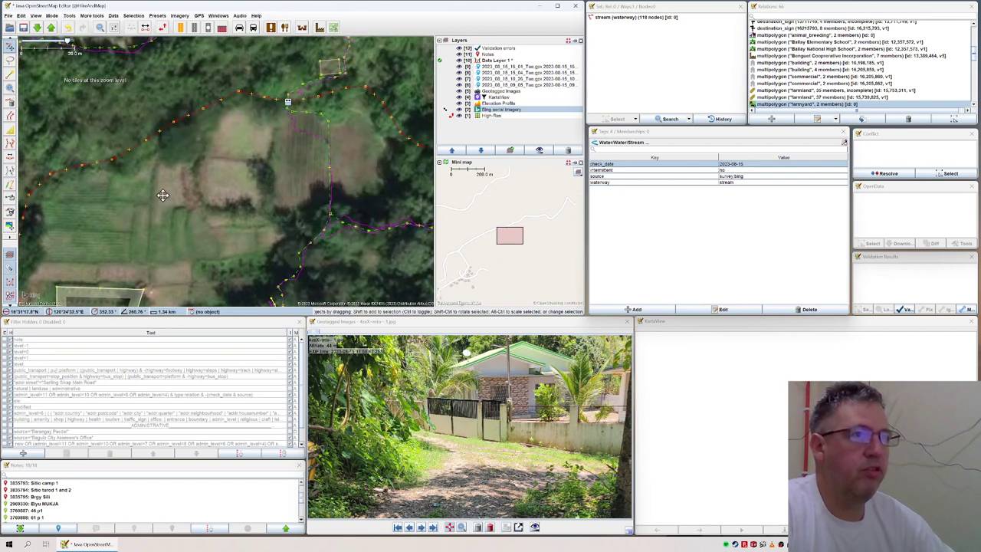
drag(268, 165, 192, 165)
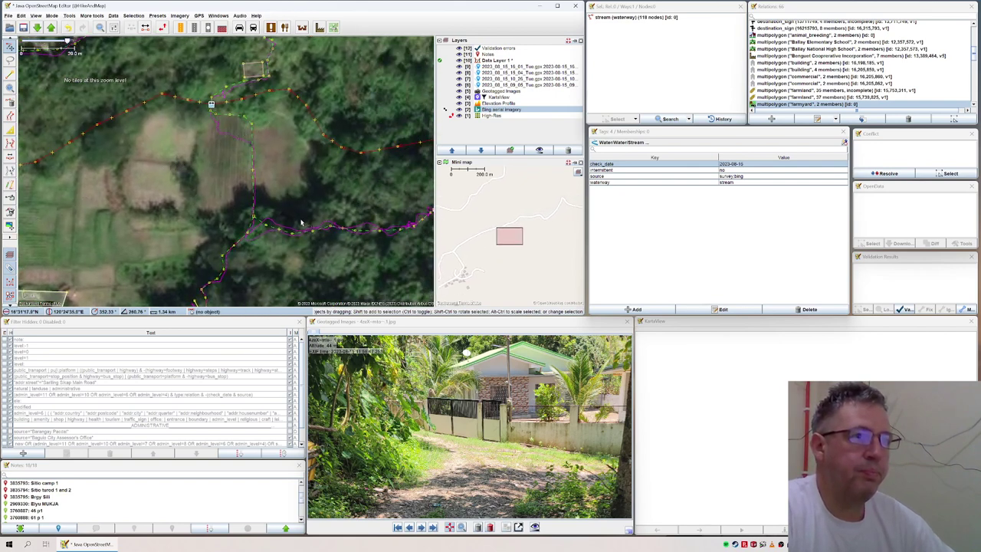
drag(195, 246, 280, 157)
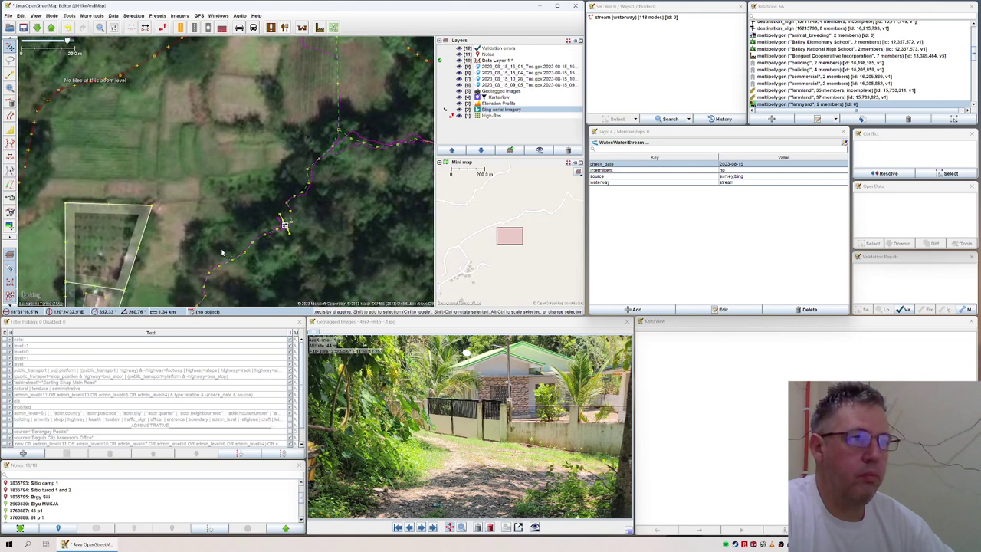
drag(222, 253, 250, 170)
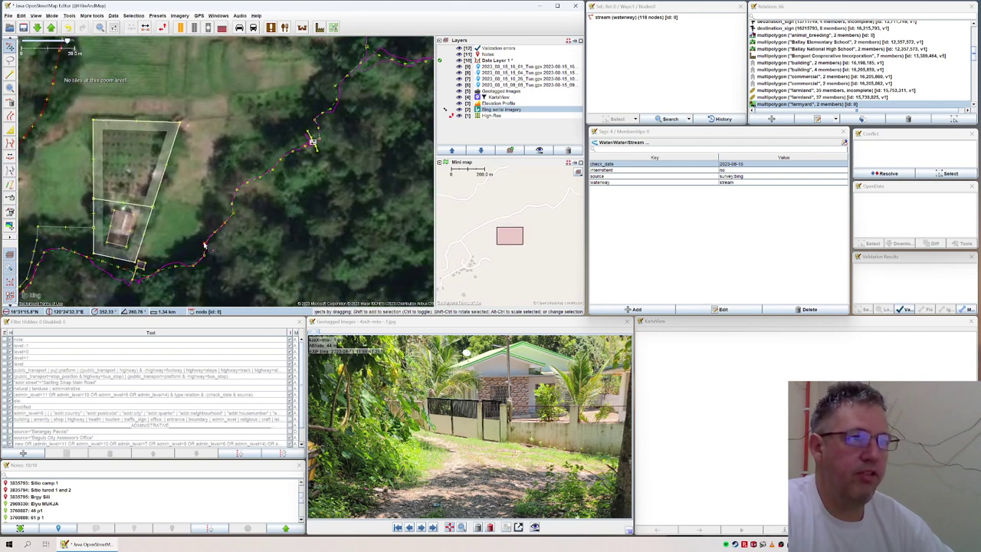
drag(205, 246, 207, 242)
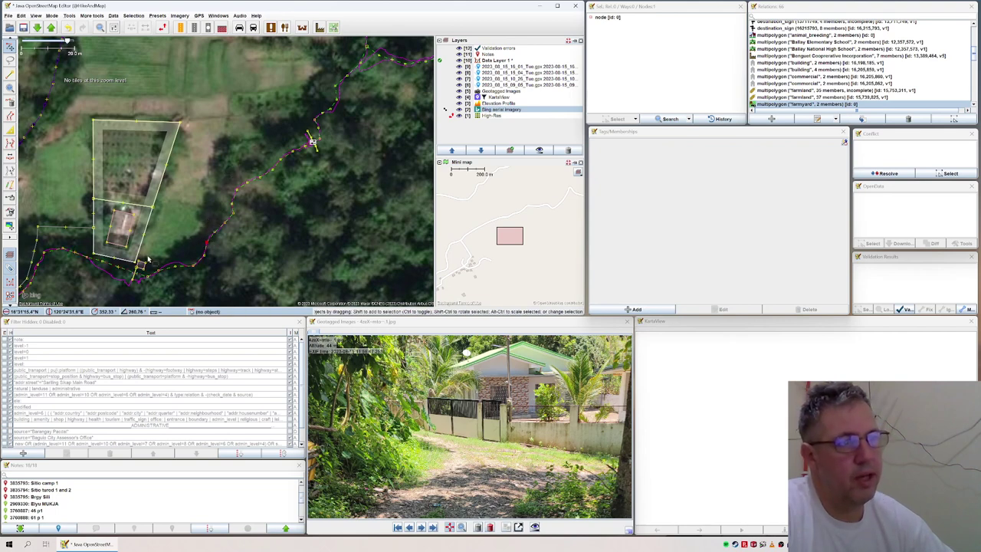
- Start a second boundary way at the fenced plot's southeastern corner, passing below the small building, then east and north to the field edge
scroll(138, 265, up, 2)
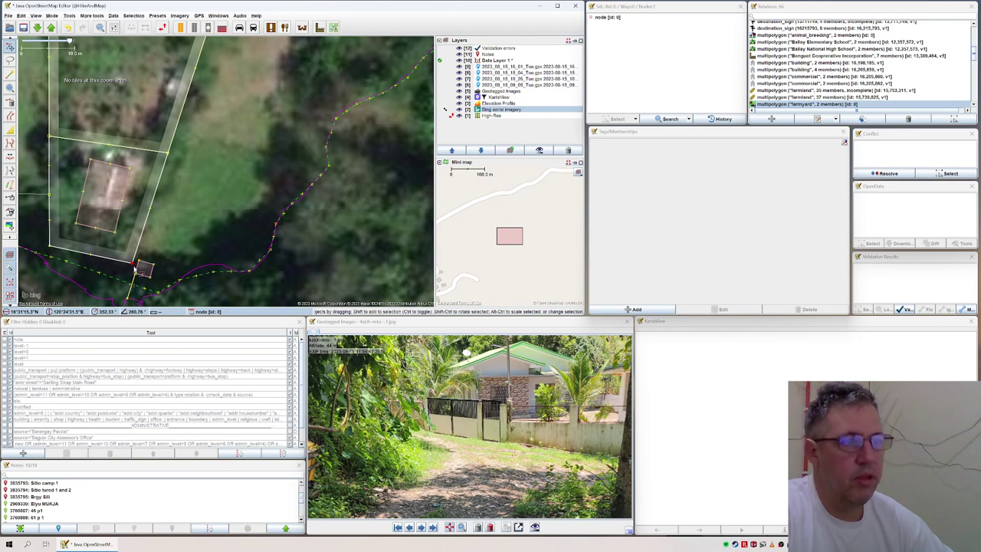
key(a)
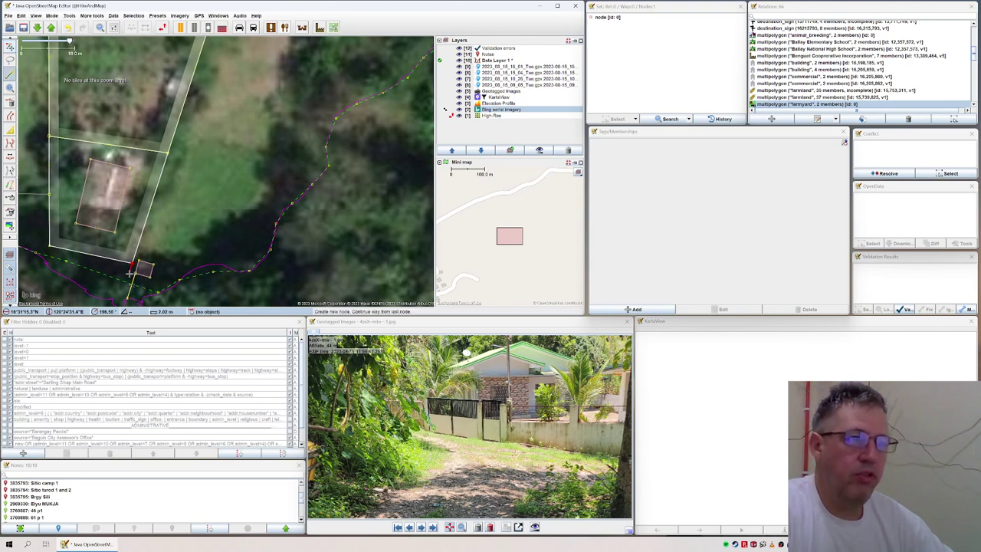
click(130, 275)
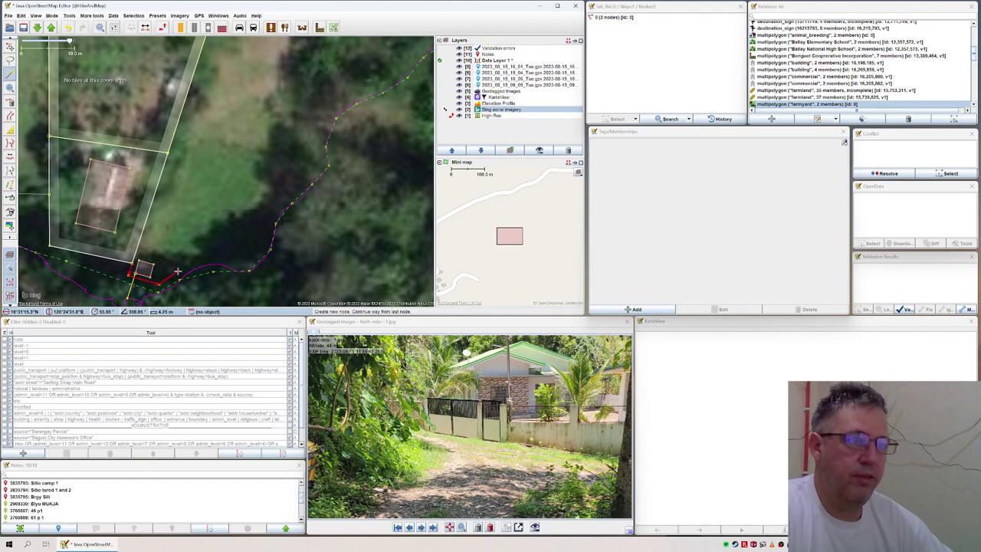
click(177, 271)
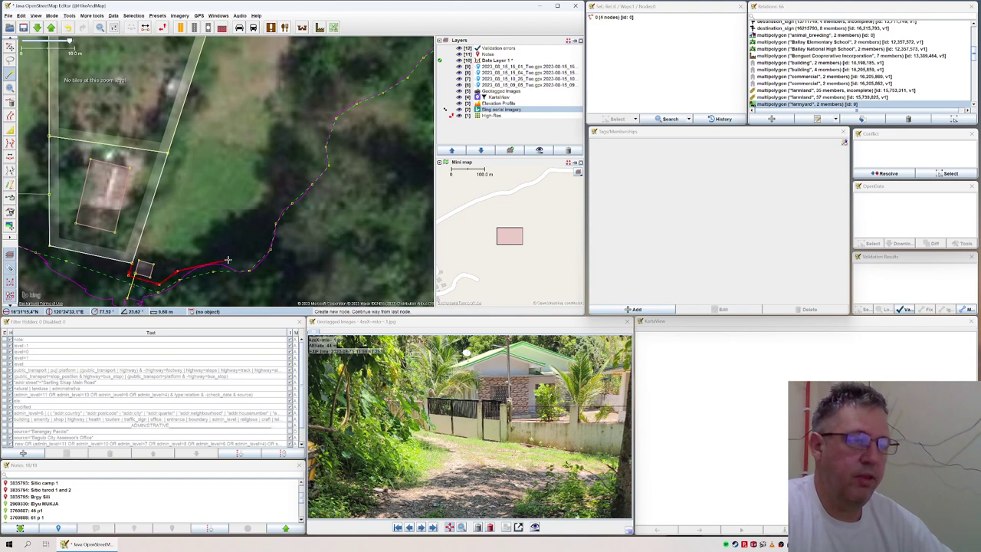
click(265, 245)
drag(266, 245, 238, 353)
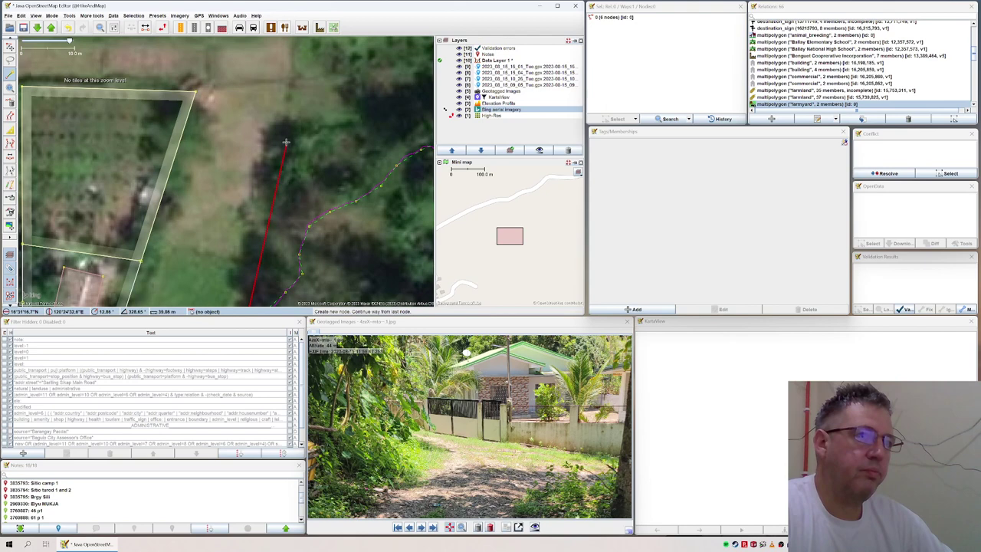
click(379, 130)
- Continue the boundary northeast in steps along the tree line to the southwestern corner of the brown field
scroll(365, 133, down, 3)
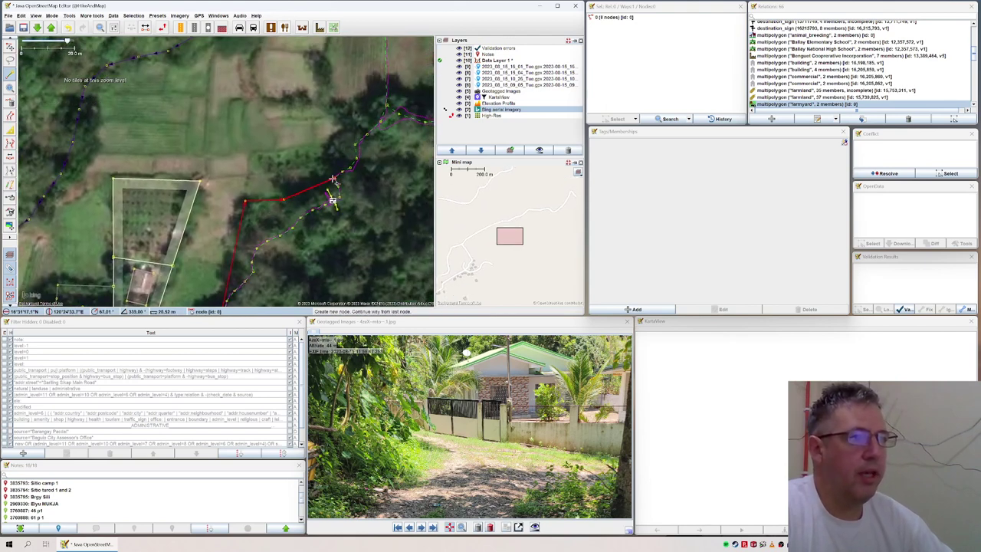
click(327, 179)
click(330, 144)
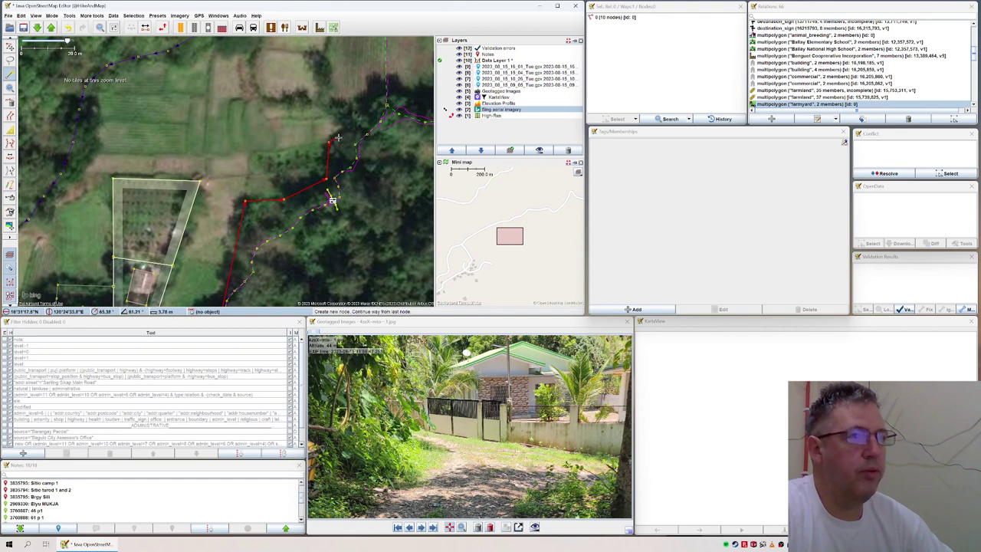
click(356, 102)
- Continue the boundary way east along the brown field's southern edge, north up its eastern side, and west onto its northern edge
drag(356, 102, 175, 155)
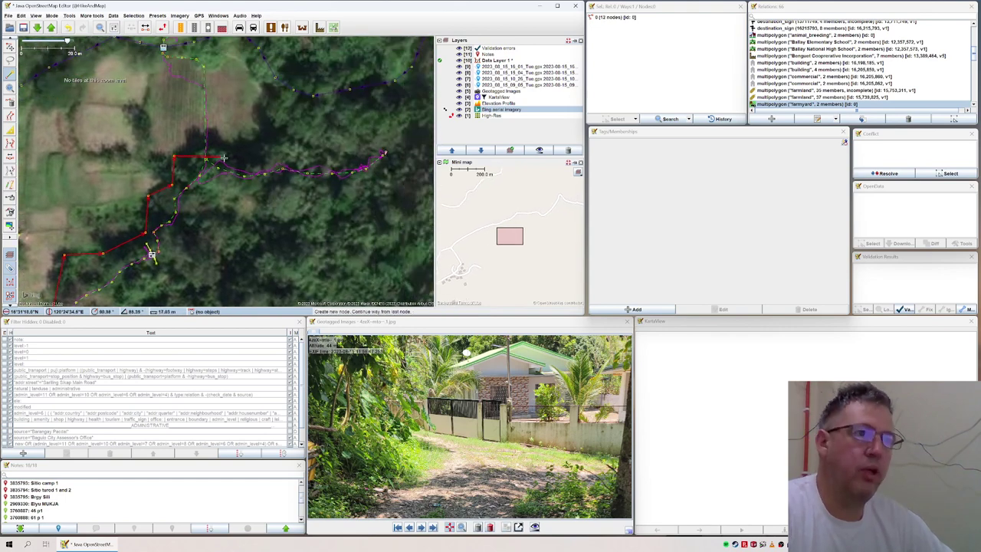
click(265, 157)
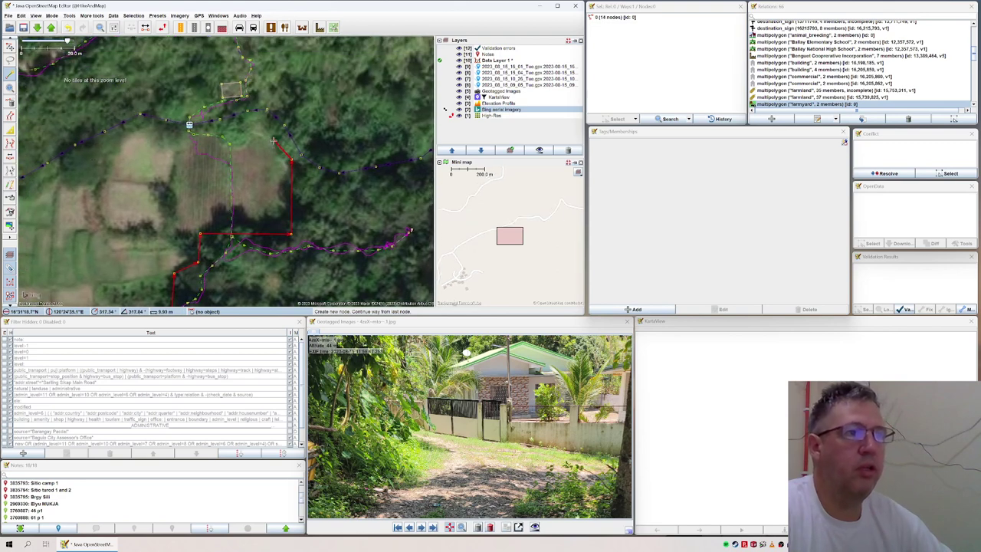
click(291, 160)
click(266, 130)
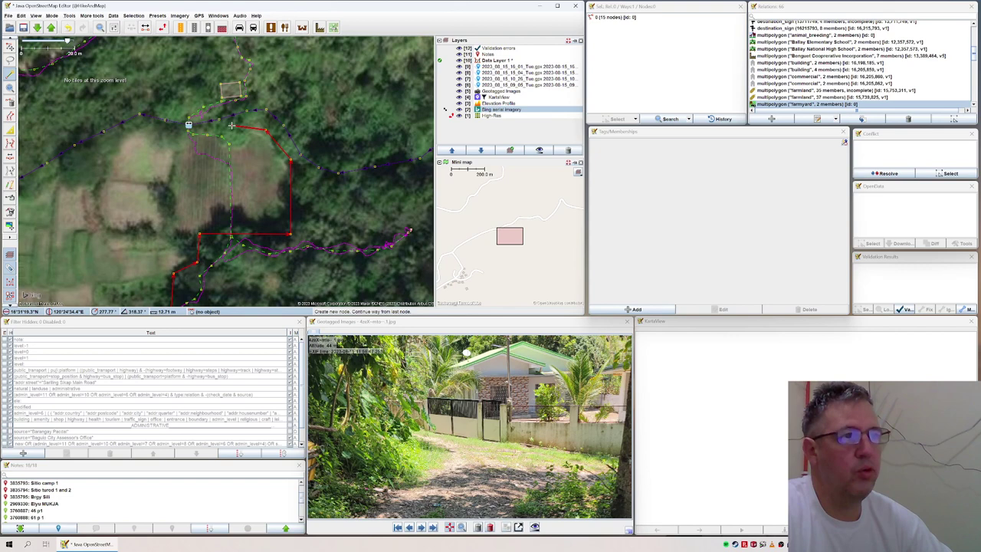
click(231, 126)
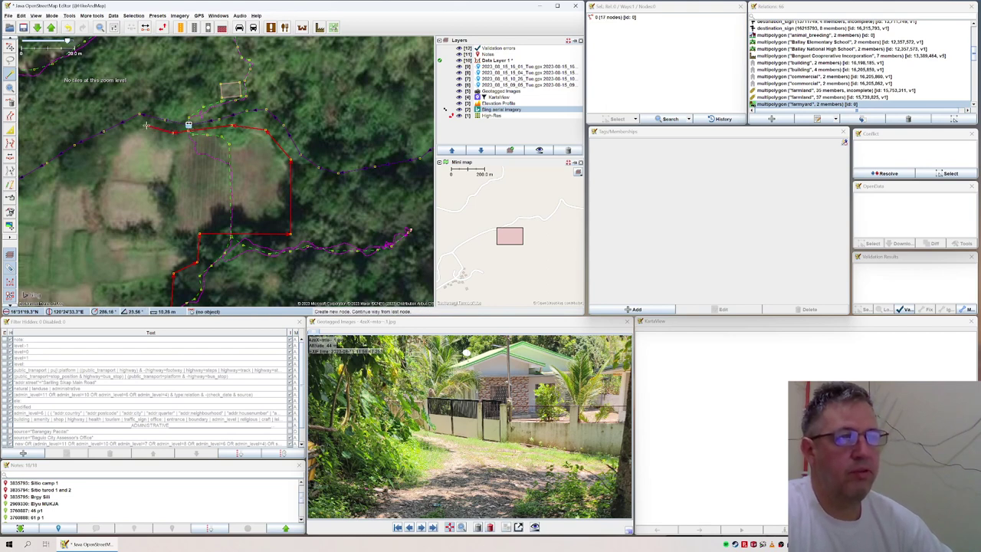
- Extend the boundary west and southwest along the tree line bordering the northern fields to their northwestern corner
click(146, 125)
drag(72, 166, 171, 127)
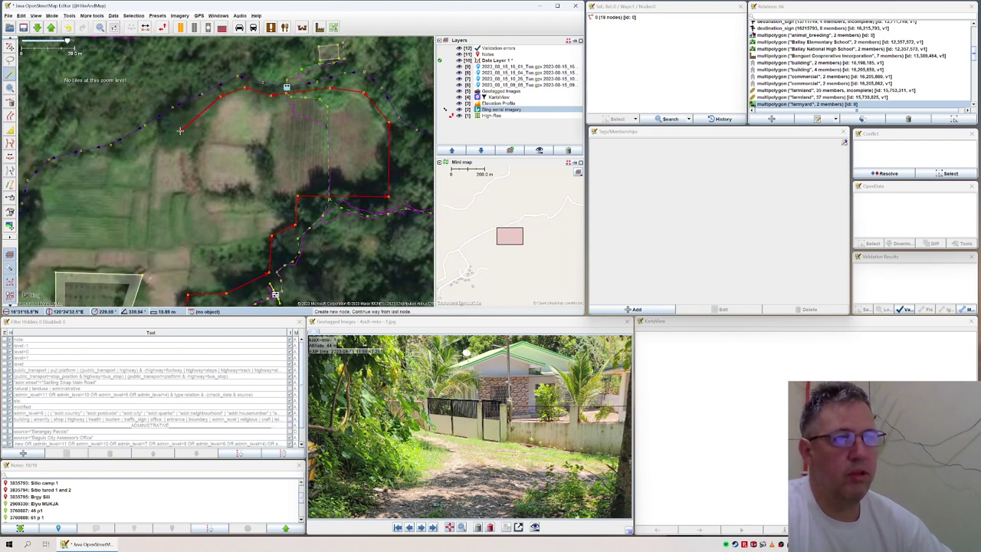
click(131, 151)
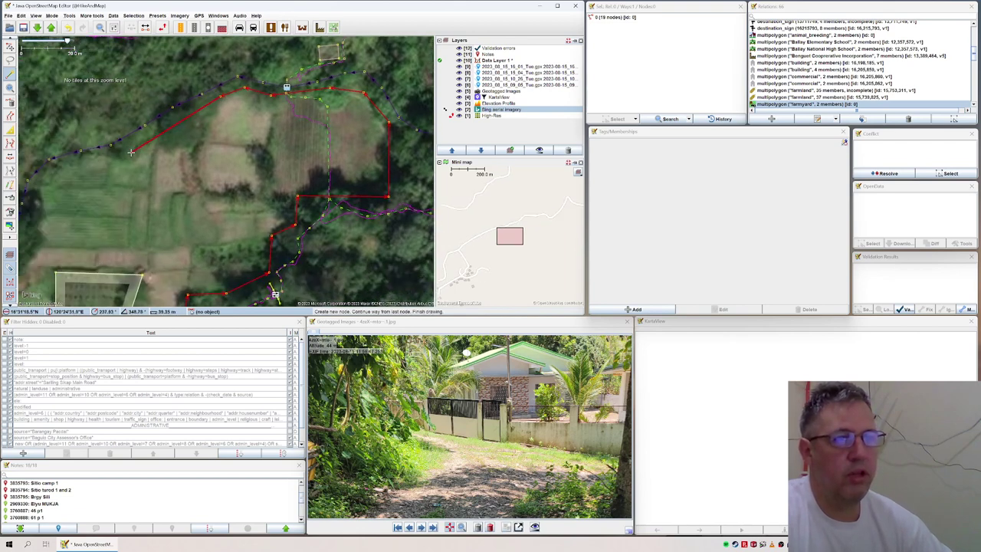
click(75, 162)
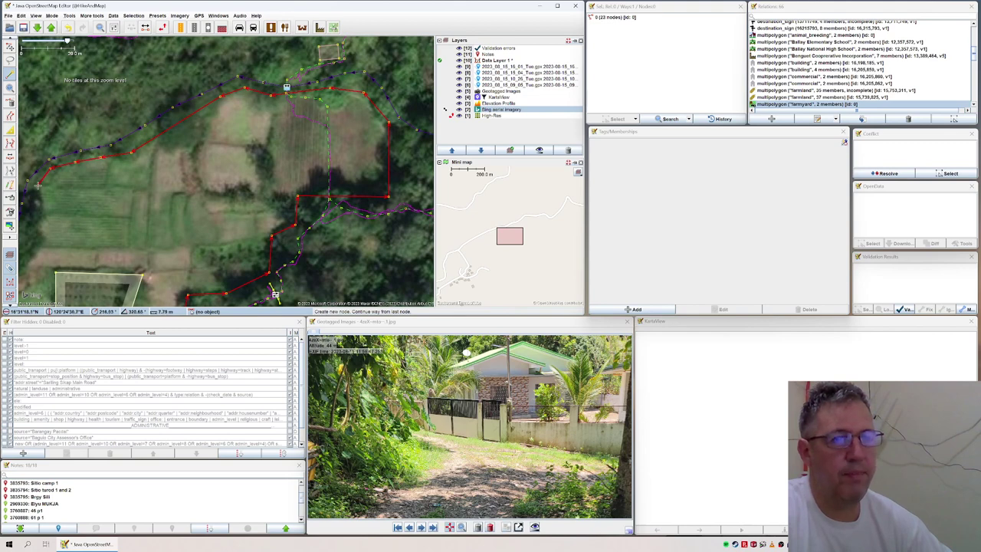
key(ctrl+Left)
key(ctrl+Down)
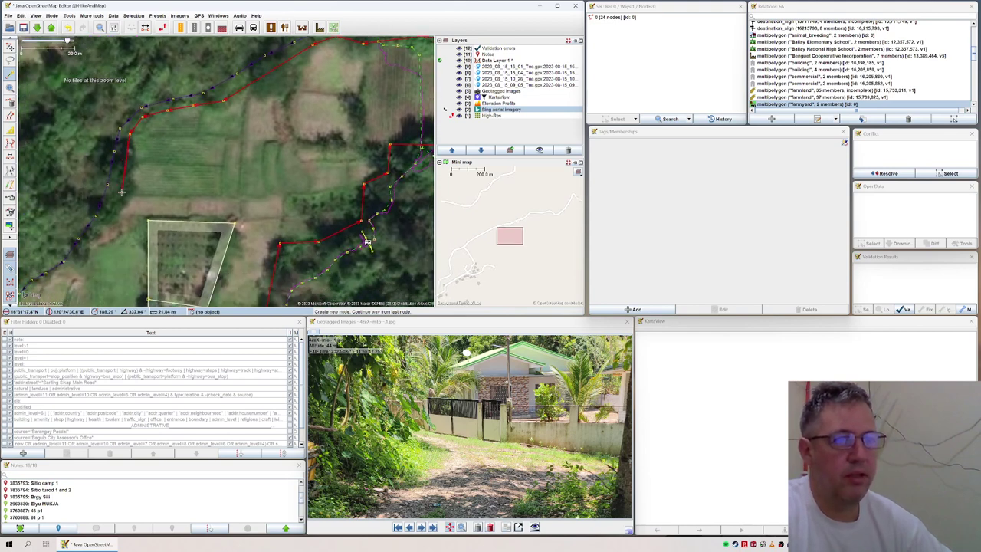
- Carry the boundary down the western field edge northwest of the fenced plot and end it on the stream
click(121, 193)
click(100, 233)
key(ctrl+Left)
key(ctrl+Down)
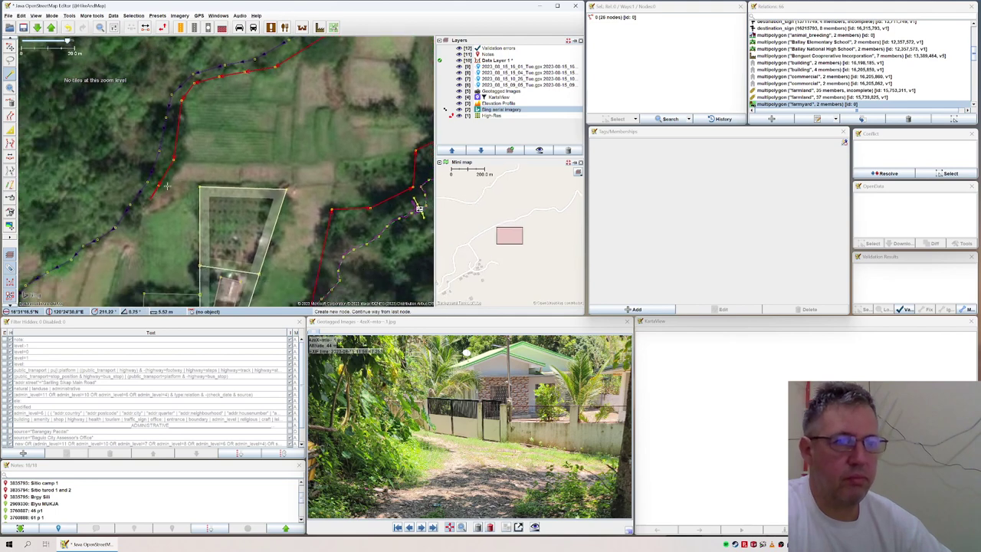
key(ctrl+Left)
key(ctrl+Down)
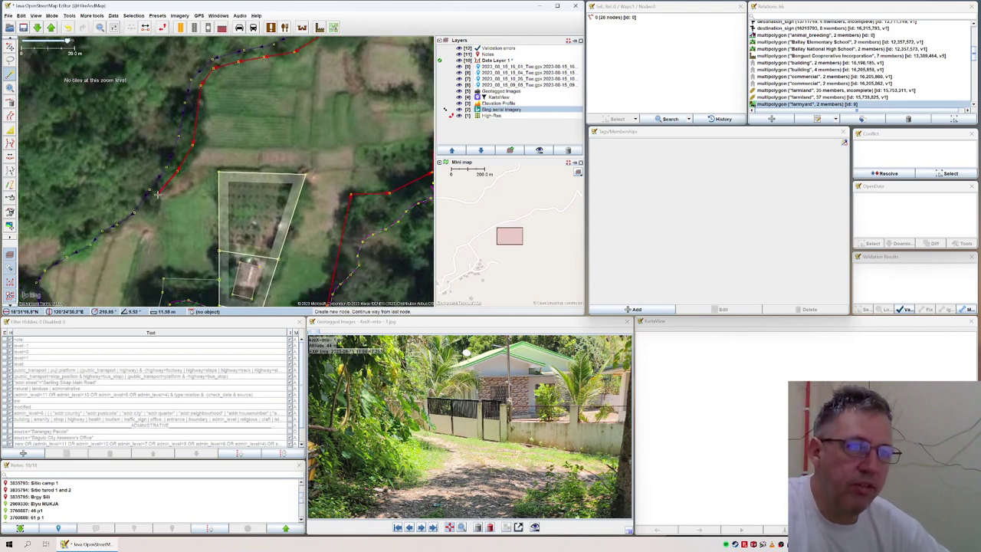
click(158, 194)
click(136, 213)
key(s)
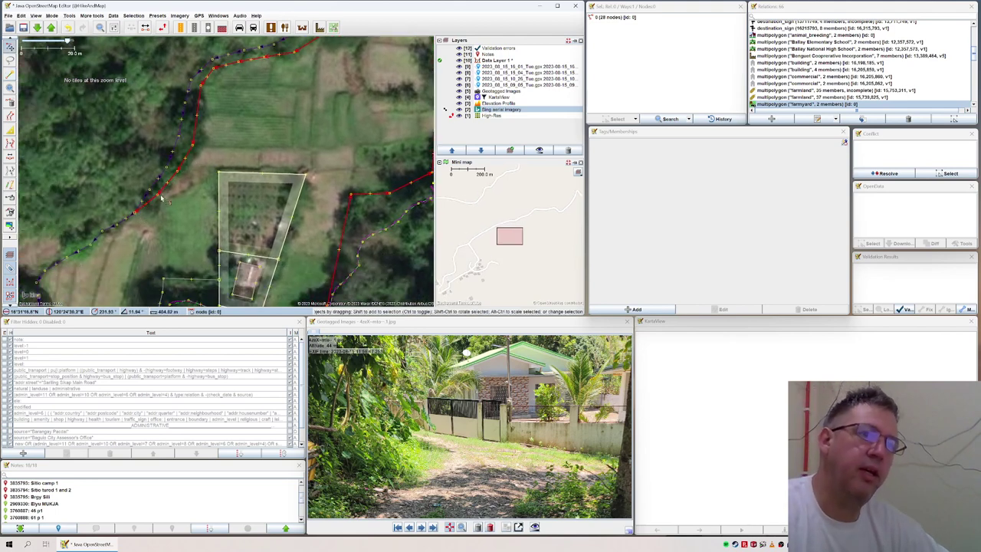
- Split the stream at the nodes where the two boundary ways meet it, northeast and southwest of the western field
drag(150, 231, 156, 206)
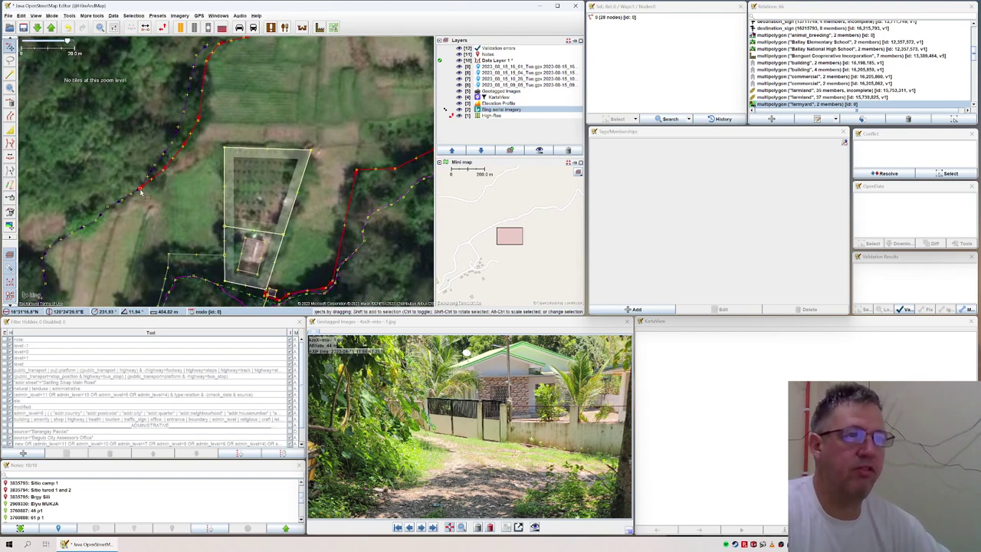
click(140, 188)
key(p)
click(123, 201)
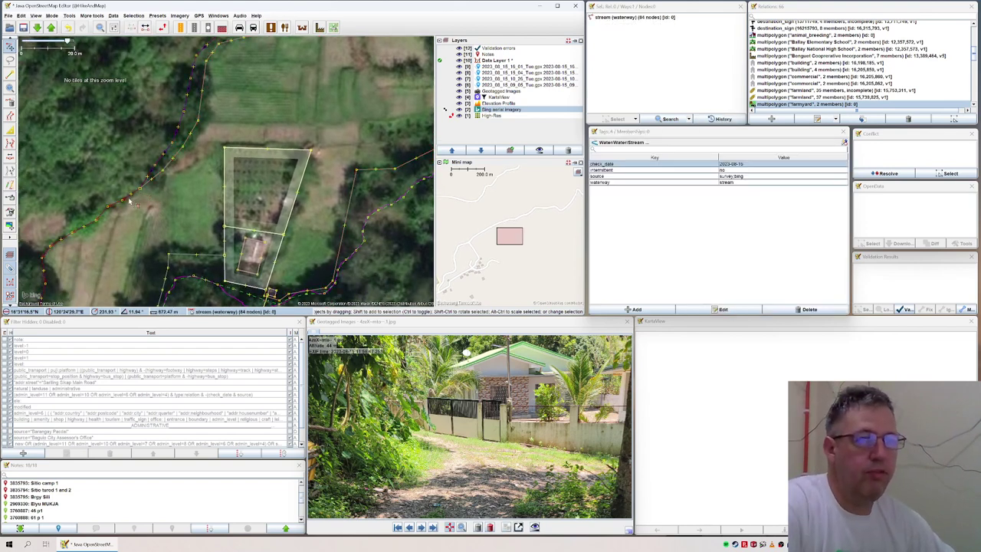
drag(116, 229, 181, 127)
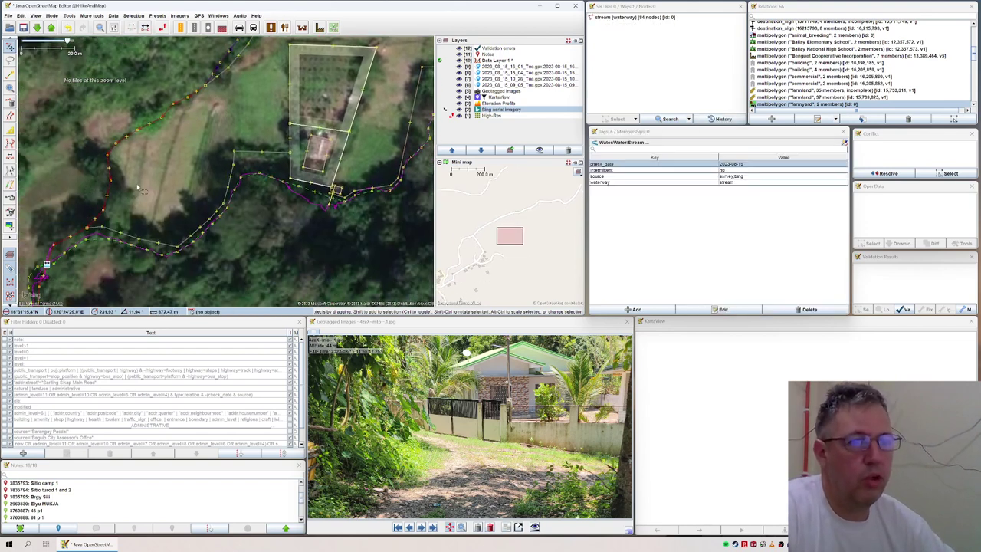
click(88, 229)
key(p)
click(100, 229)
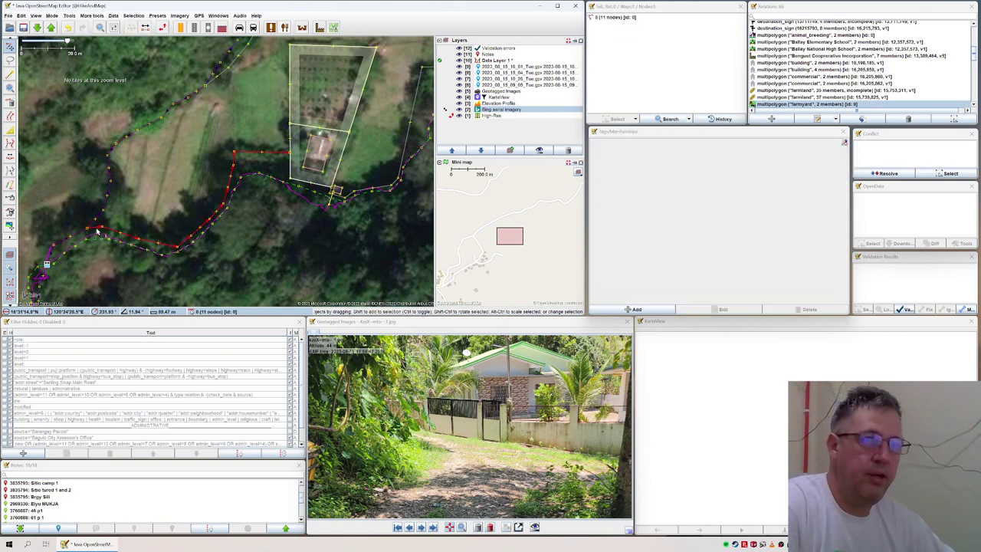
- Split the farmyard outline at its junctions with the western boundary way and with the boundary at its southeastern corner
click(290, 152)
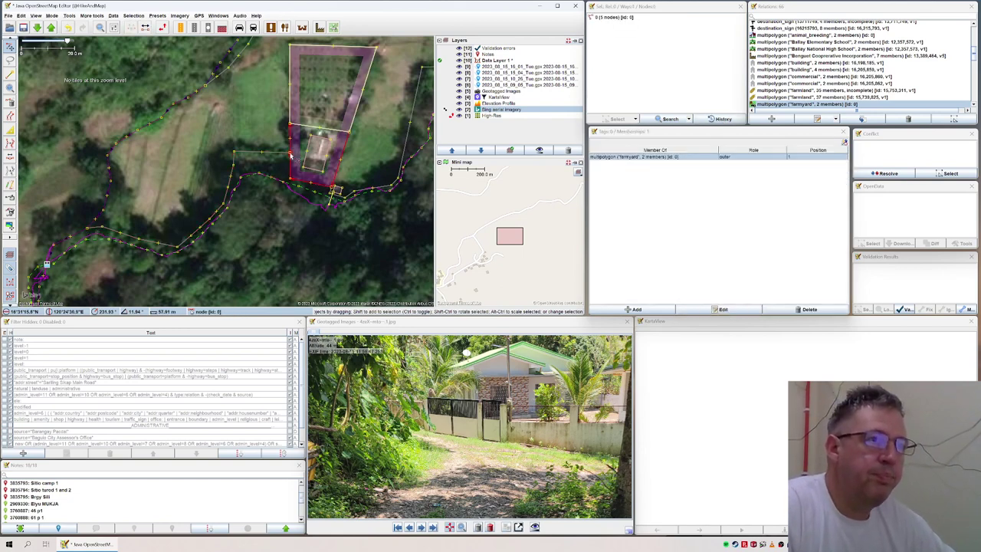
click(290, 152)
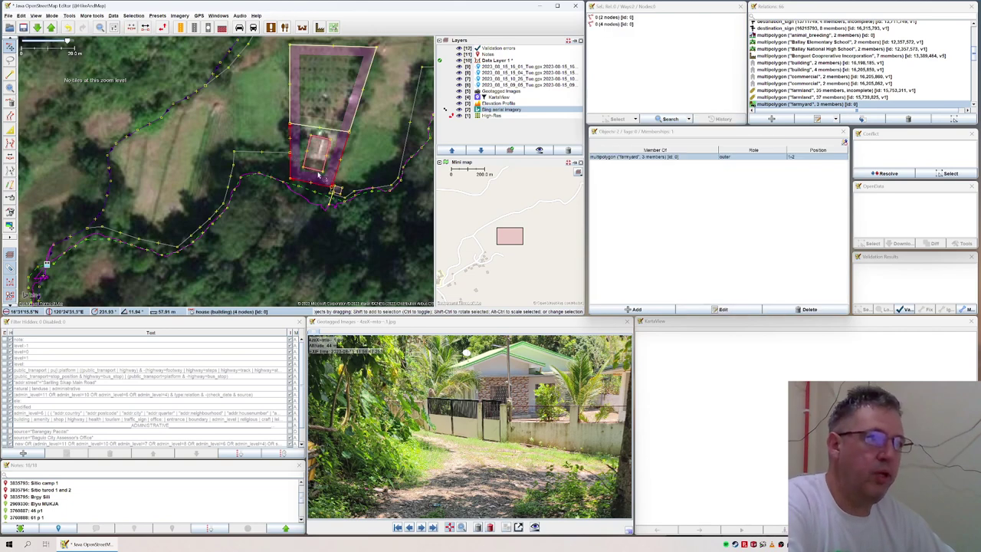
click(335, 191)
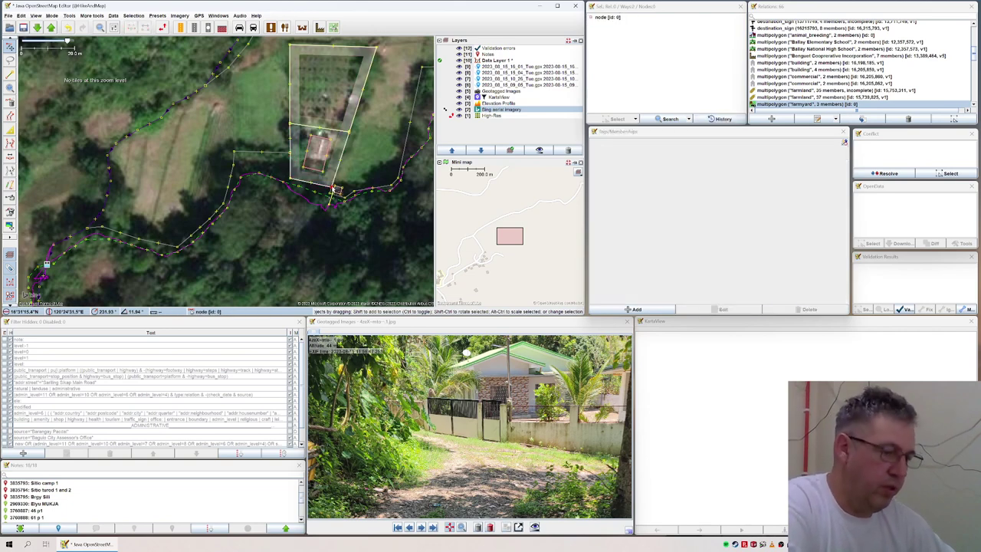
click(335, 191)
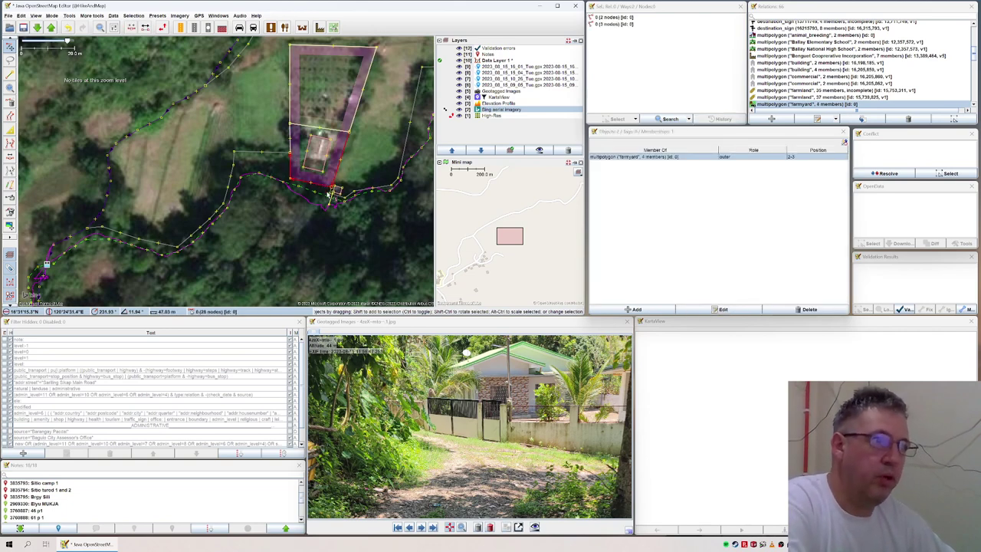
- Select the ways enclosing the fields: both boundary ways, the adjoining fenced plot edges, and the stream section between the splits
click(407, 151)
shift+click(341, 176)
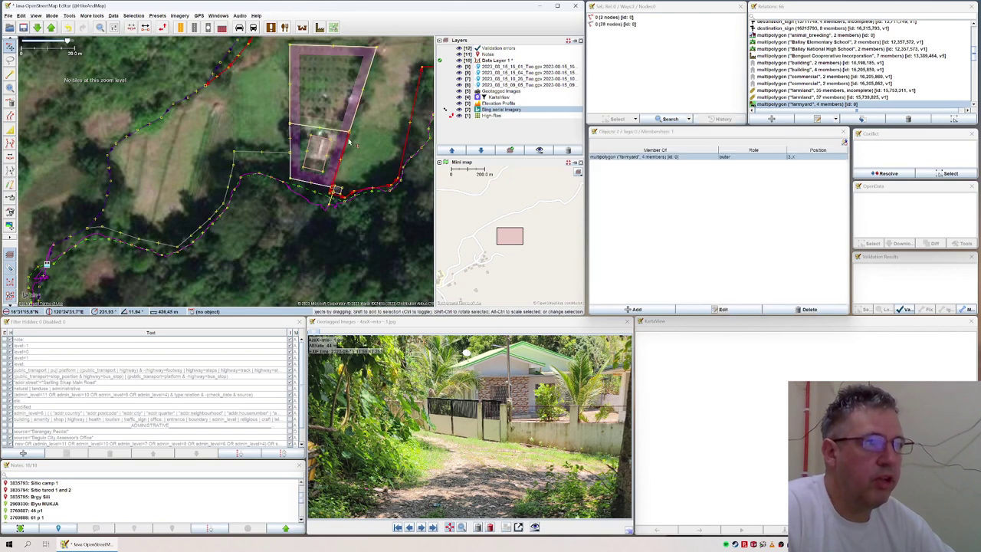
shift+click(292, 84)
shift+click(291, 139)
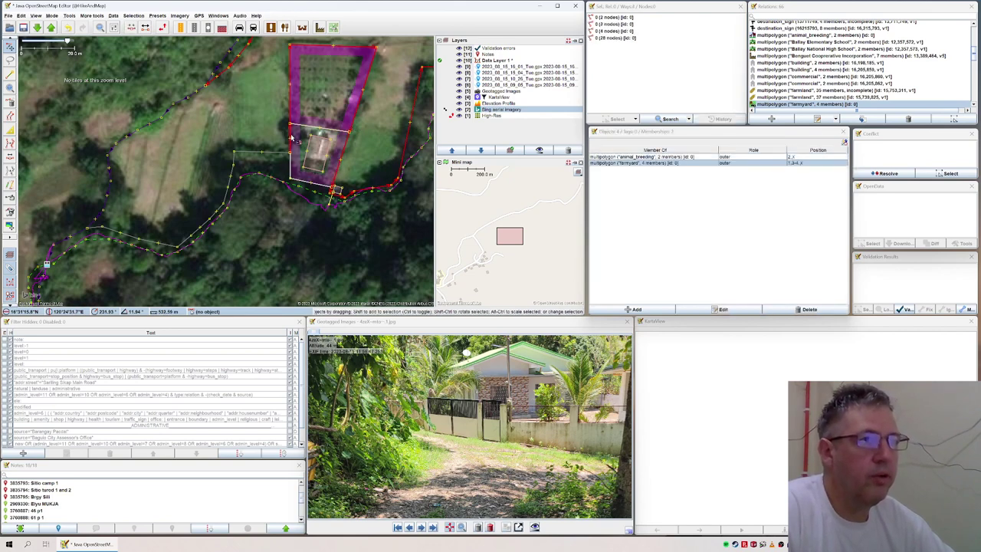
shift+click(273, 153)
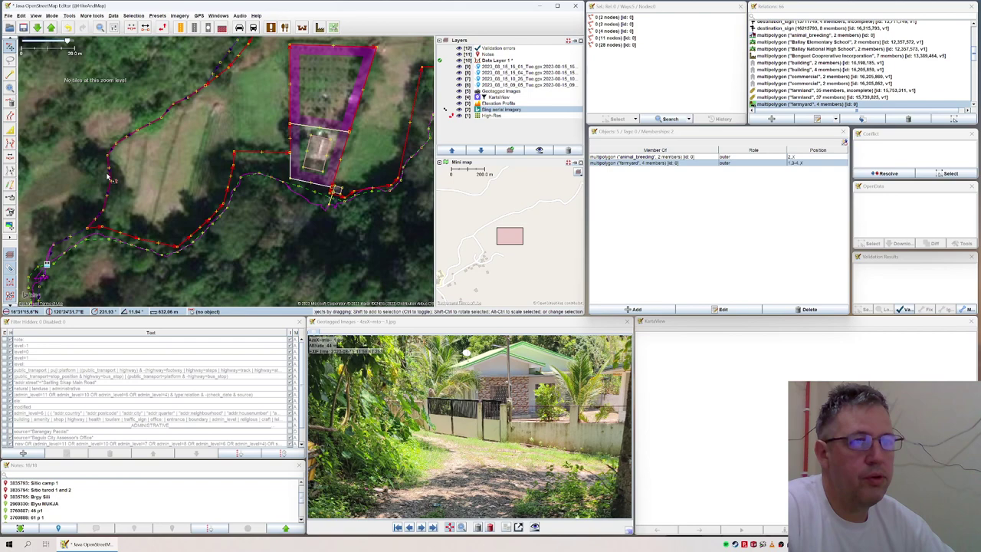
shift+click(106, 176)
drag(173, 145, 44, 233)
scroll(169, 195, down, 2)
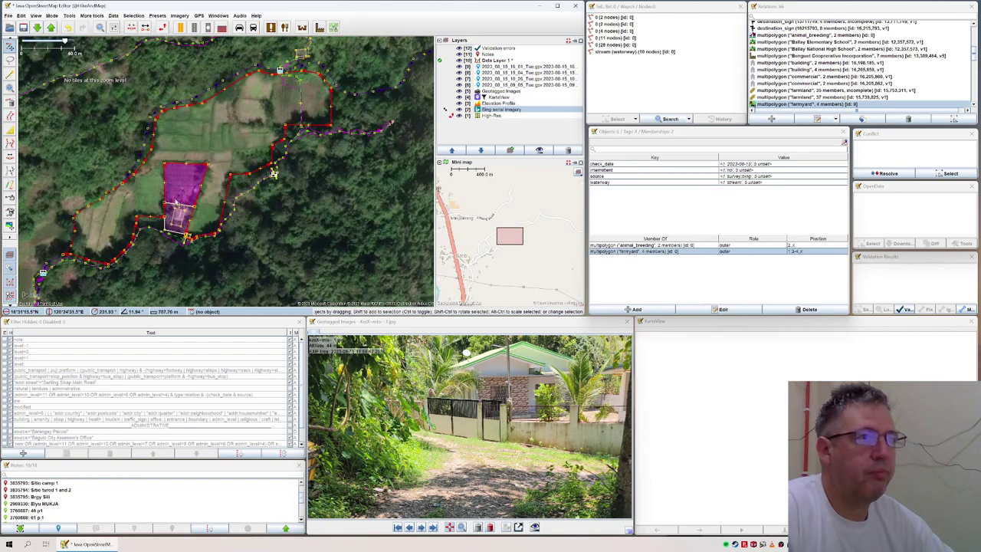
- Create a multipolygon from the selected ways with the Farmland preset, with crop rice and source survey;bing, and clear the selection
click(156, 15)
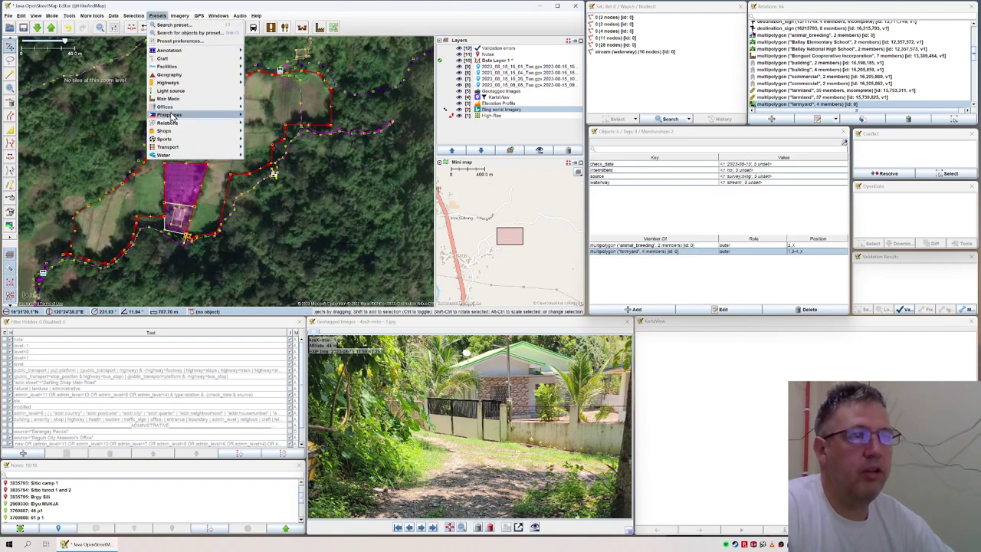
mouse_move(173, 116)
mouse_move(273, 121)
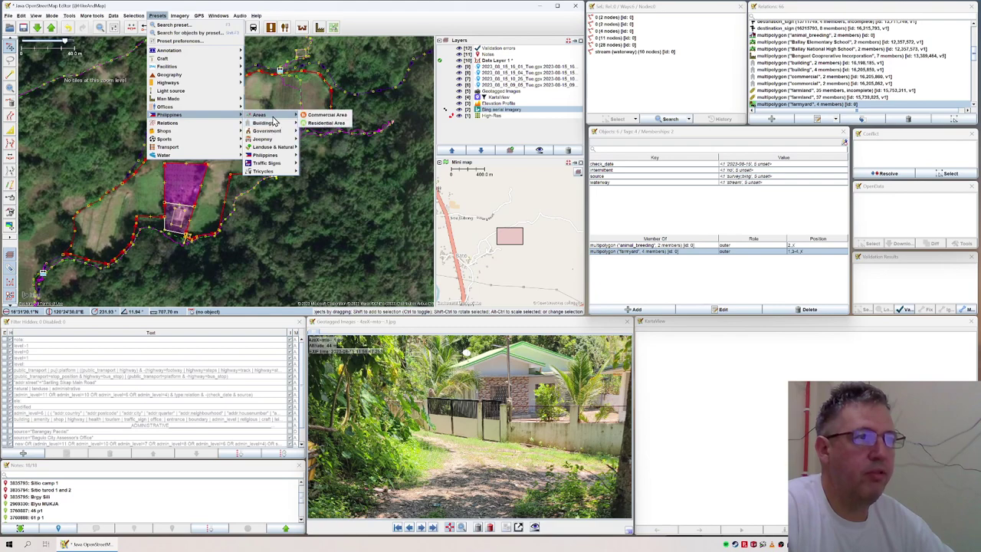
mouse_move(281, 151)
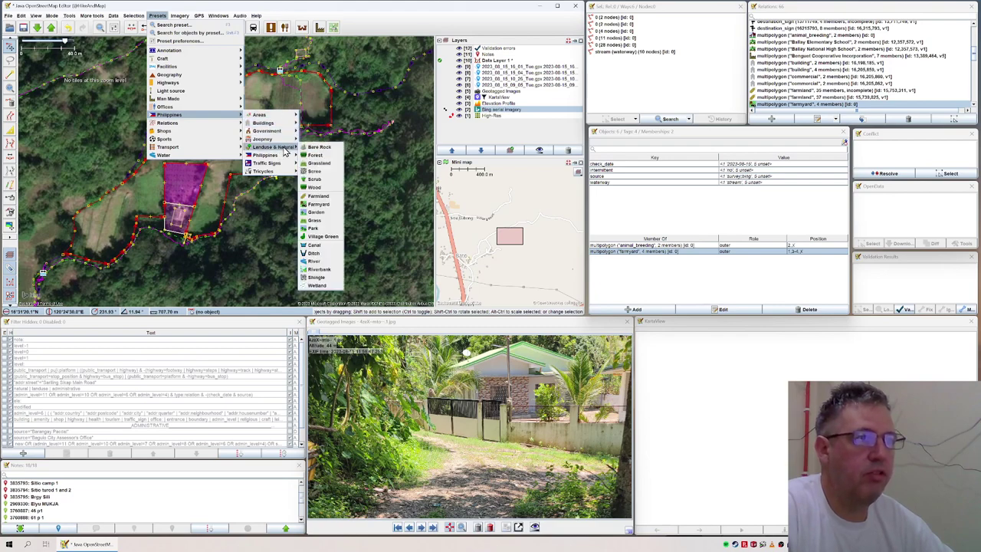
click(320, 197)
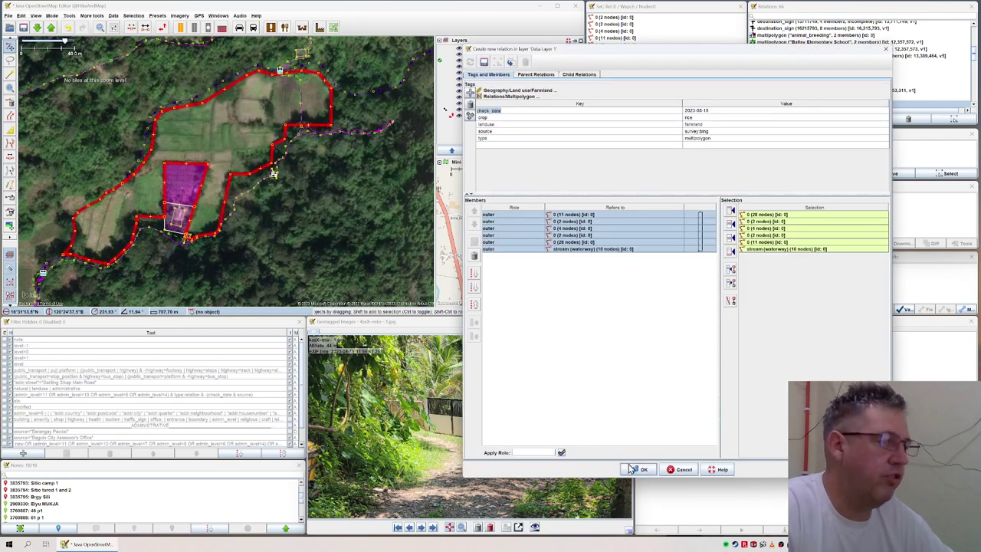
click(632, 466)
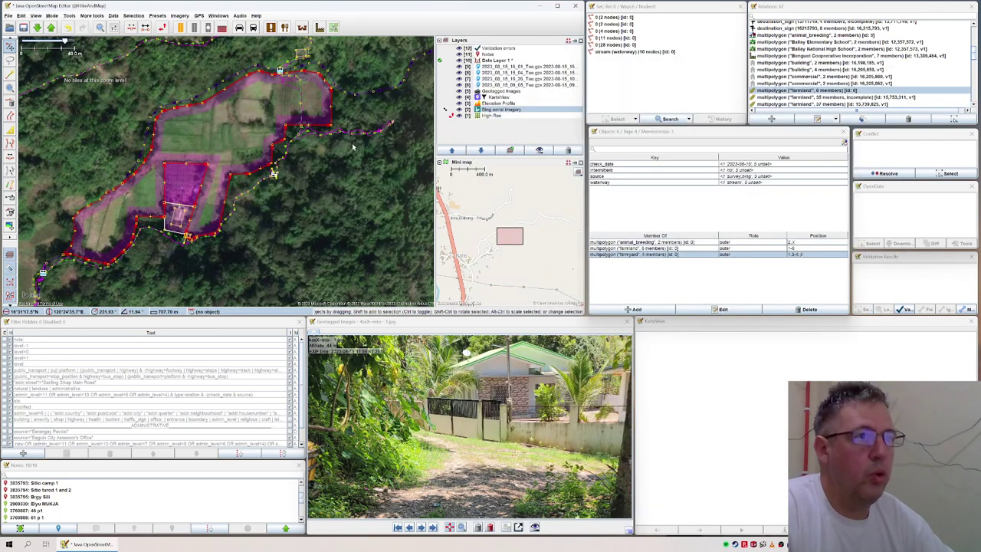
click(308, 191)
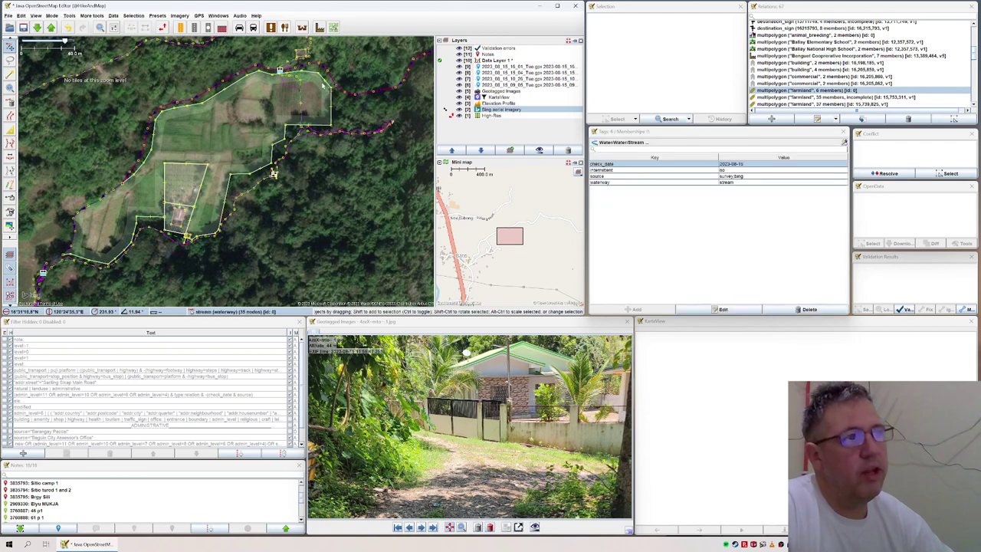
click(299, 226)
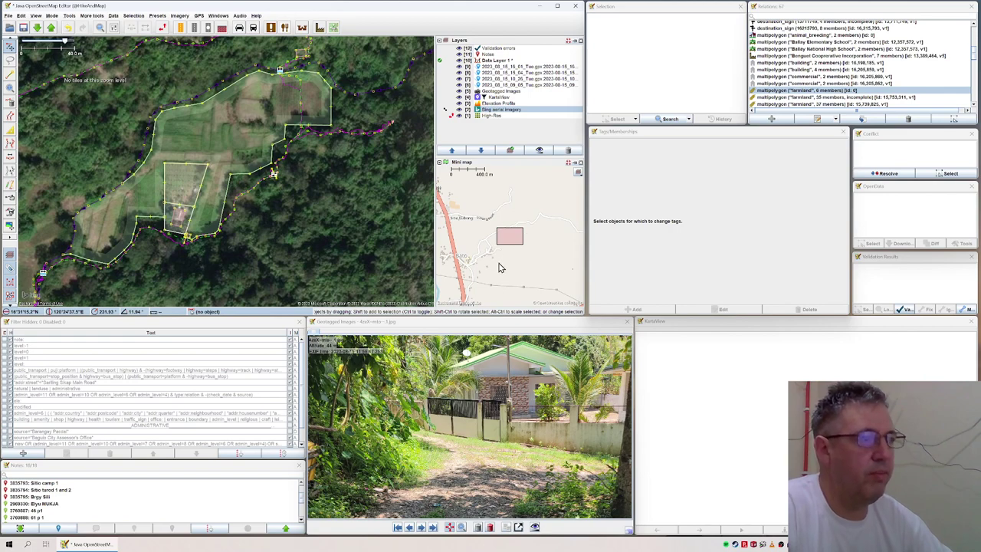
- Start uploading the edits, review the crossing highway/waterway and unnamed way warnings, and cancel the upload
scroll(492, 263, up, 1)
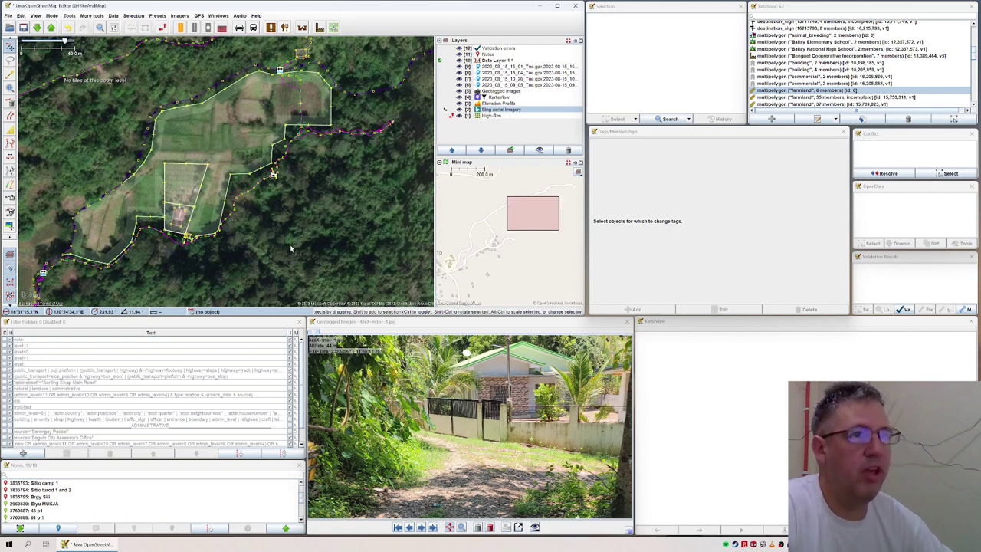
scroll(290, 247, down, 5)
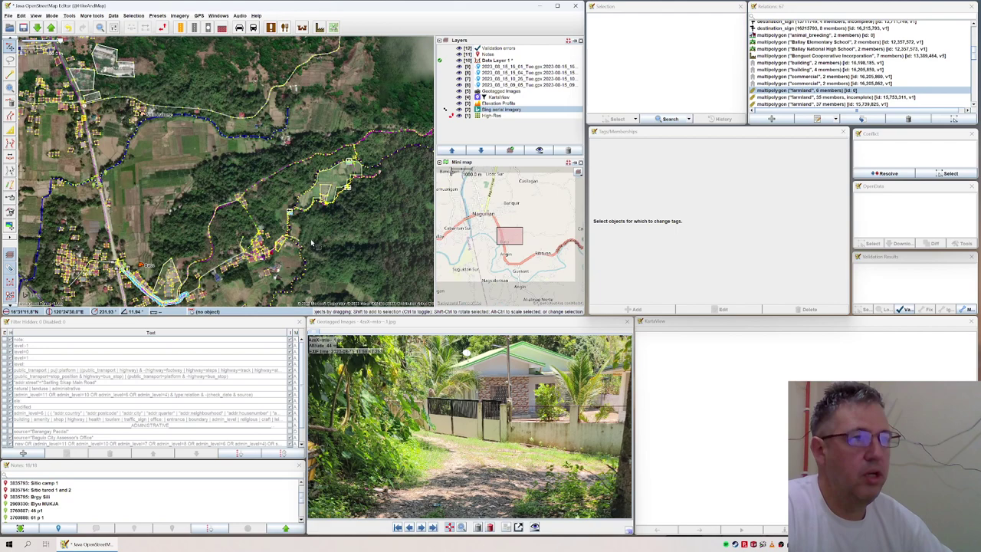
scroll(267, 268, up, 3)
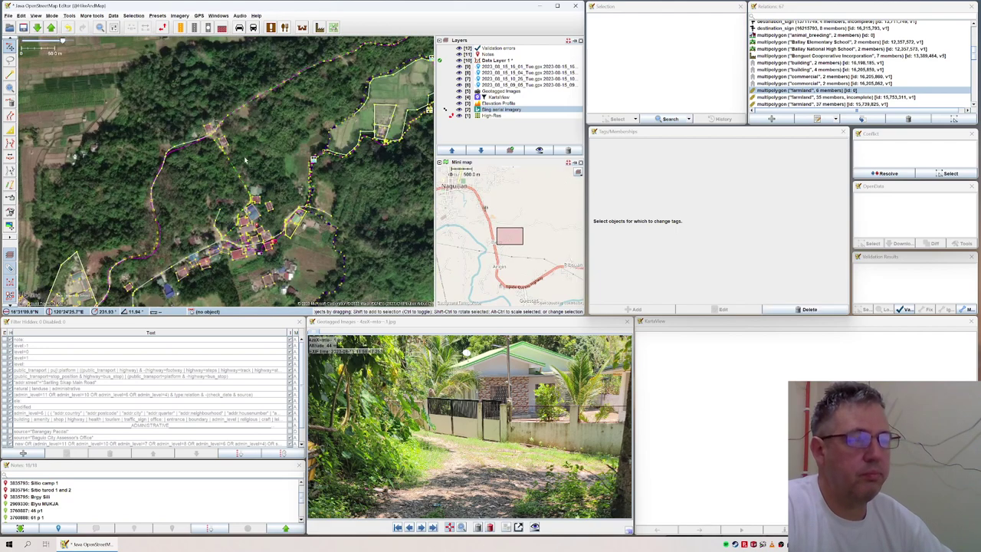
click(51, 28)
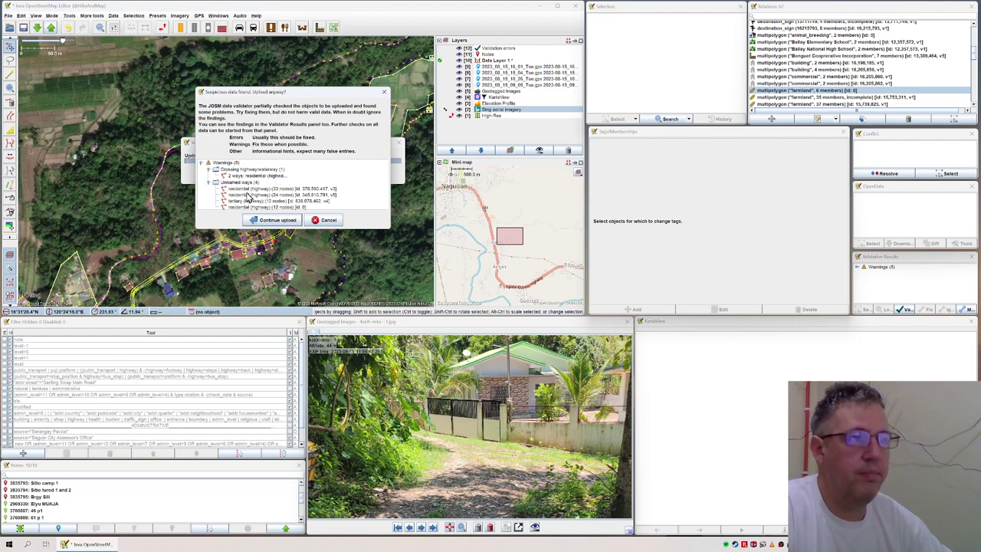
click(246, 194)
click(247, 201)
click(248, 207)
click(250, 190)
click(248, 197)
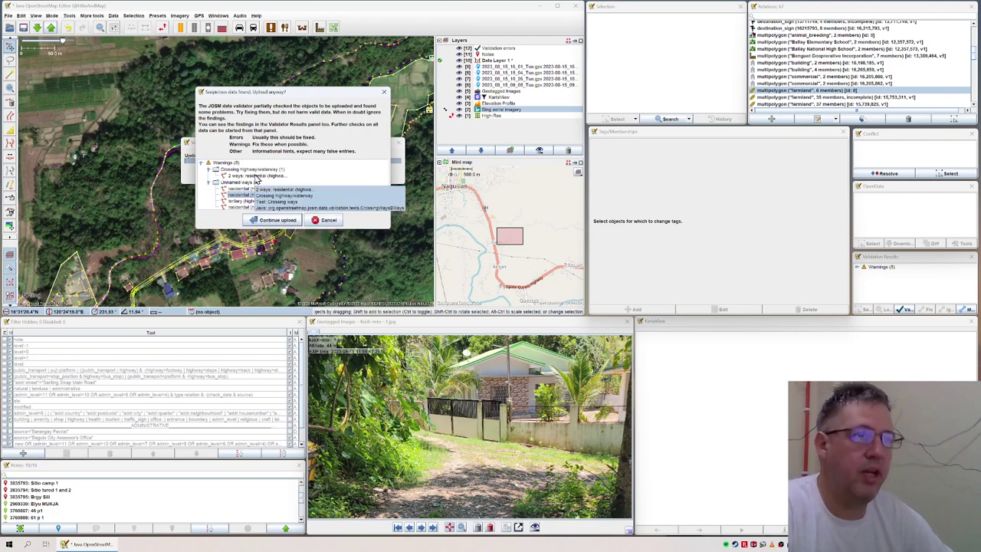
click(257, 175)
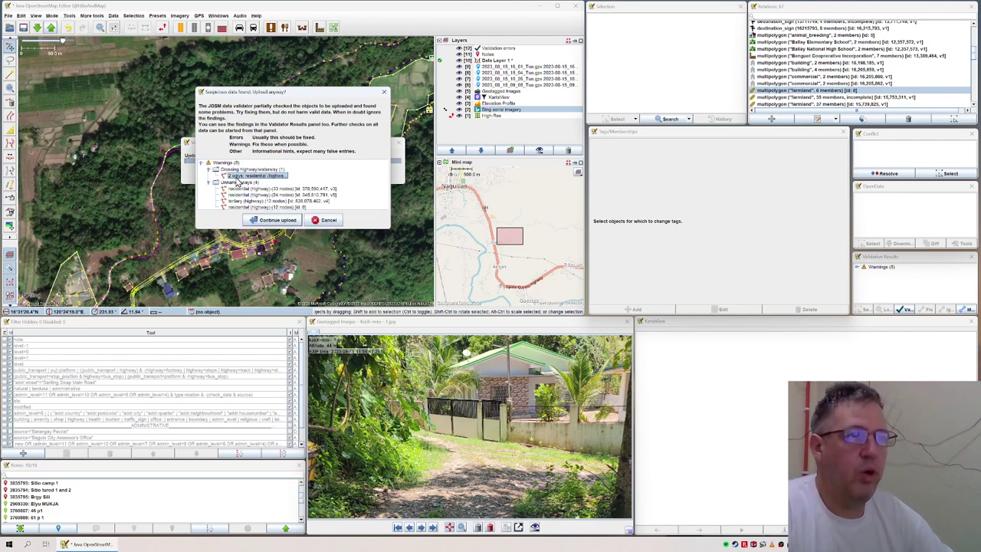
click(328, 223)
- Select the residential road and stream listed in the crossing highway/waterway warning and locate where they cross
click(858, 267)
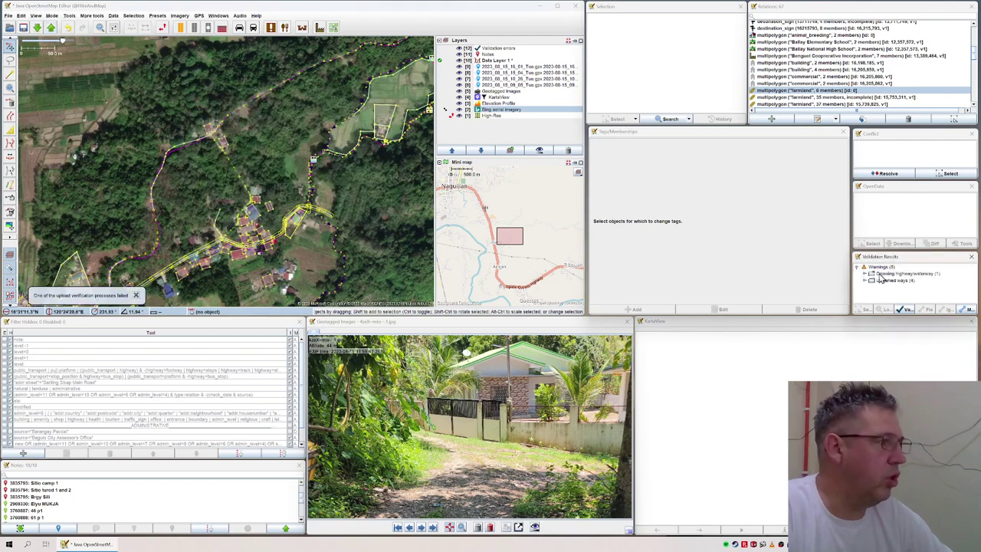
click(867, 273)
click(889, 280)
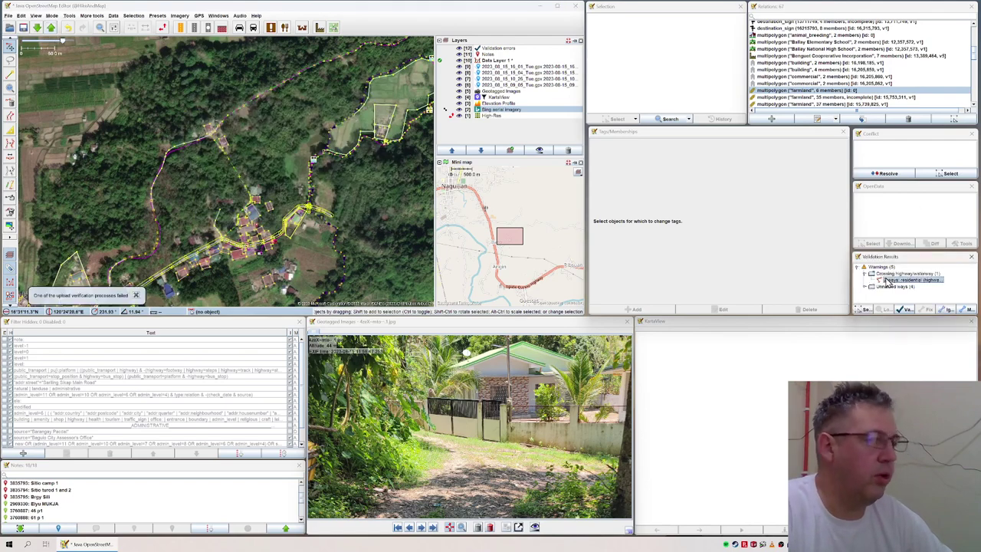
scroll(344, 215, up, 6)
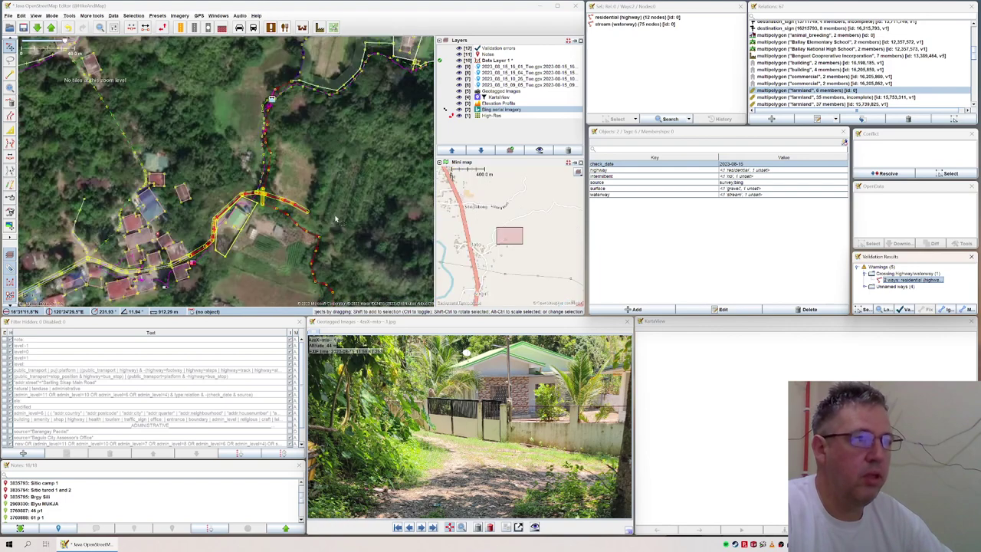
drag(162, 142, 353, 211)
scroll(272, 211, up, 1)
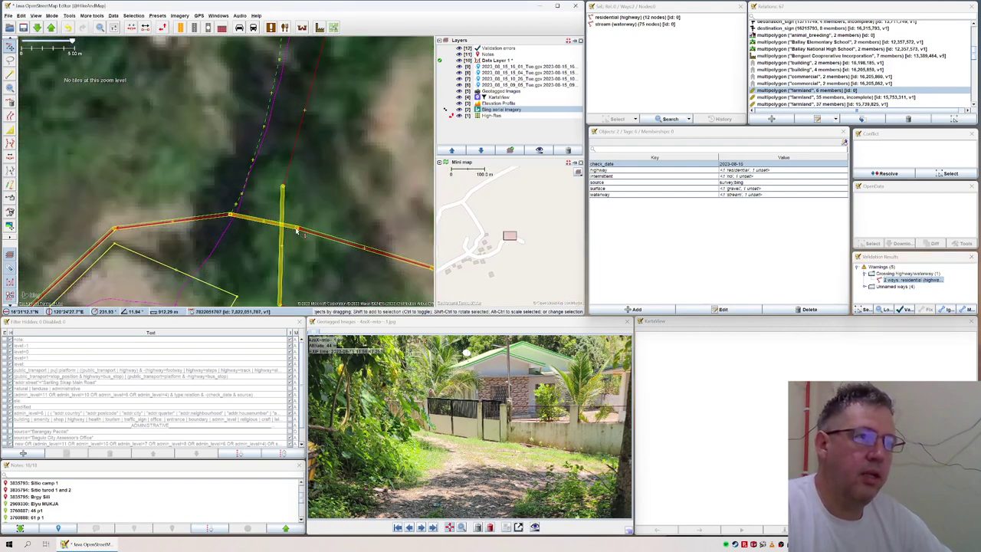
- Split the stream at its nodes just north and south of the residential road and select the short crossing section
click(297, 232)
scroll(301, 244, down, 1)
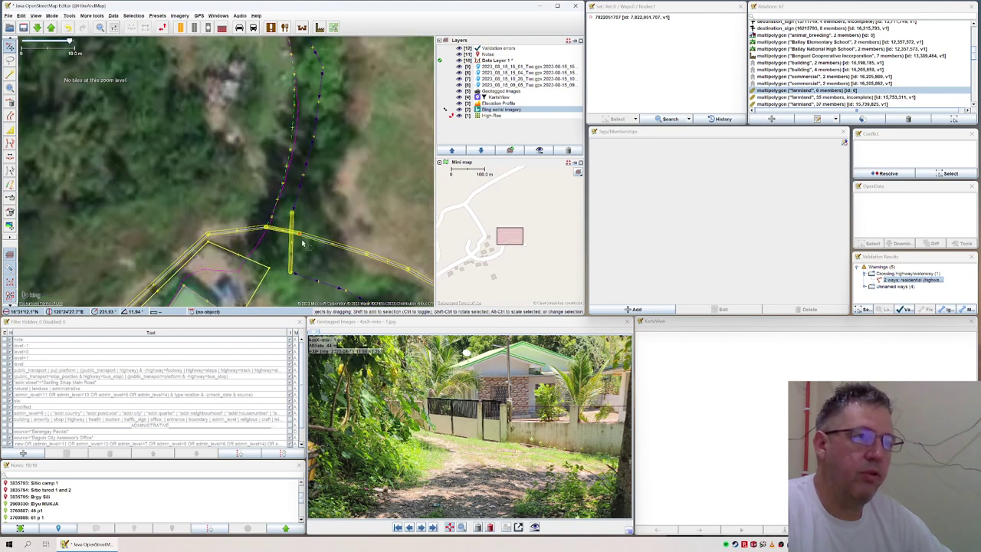
click(292, 276)
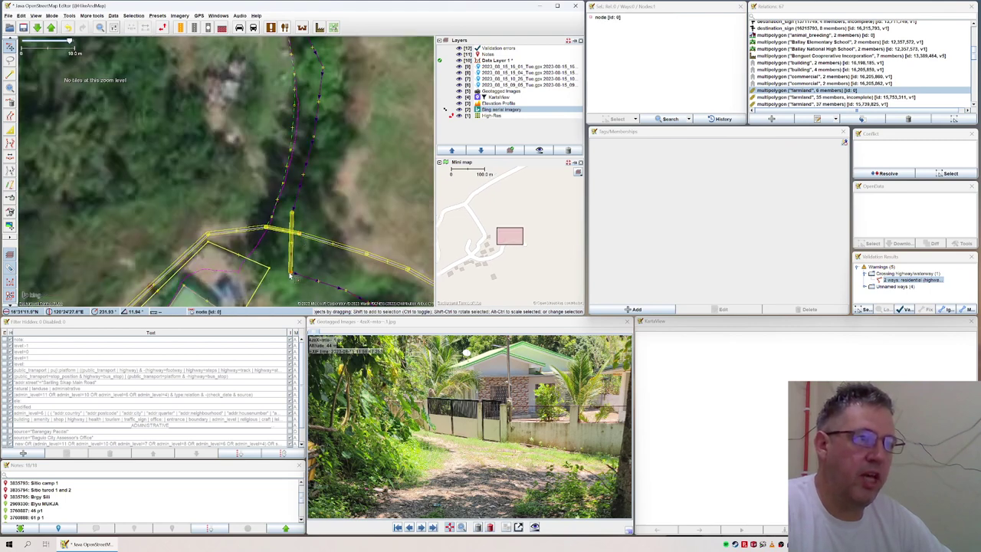
shift+click(292, 213)
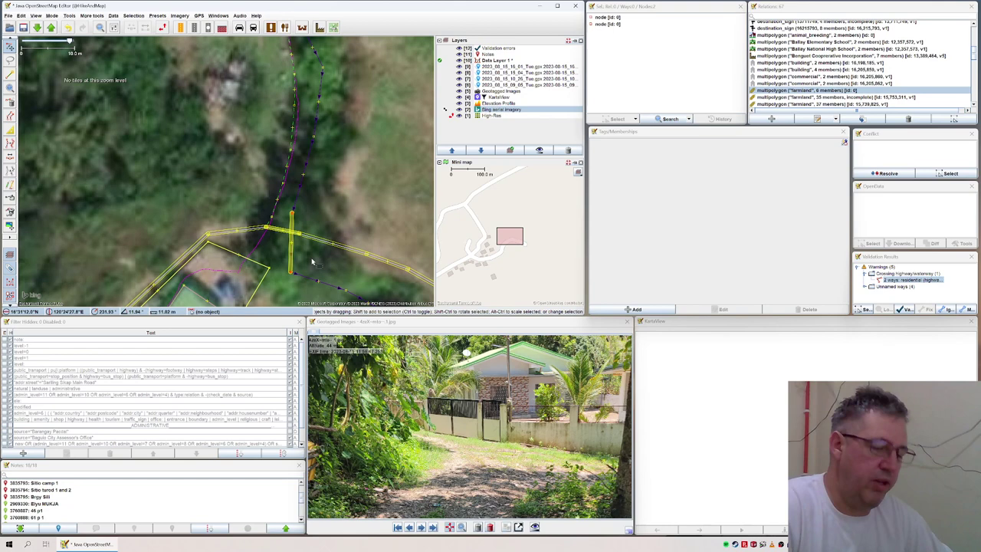
key(p)
click(299, 249)
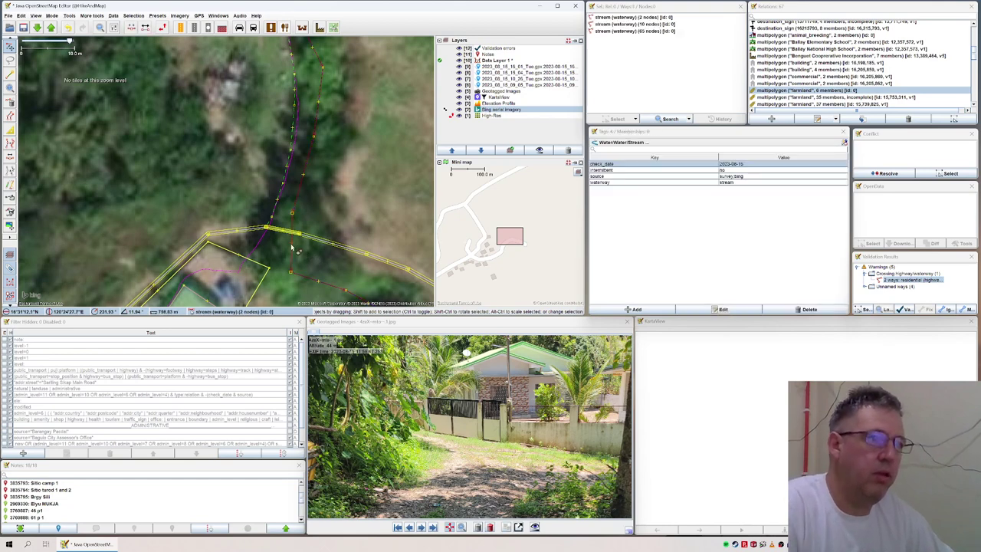
- Tag the short stream section under the road with tunnel=yes and layer=-1
click(641, 310)
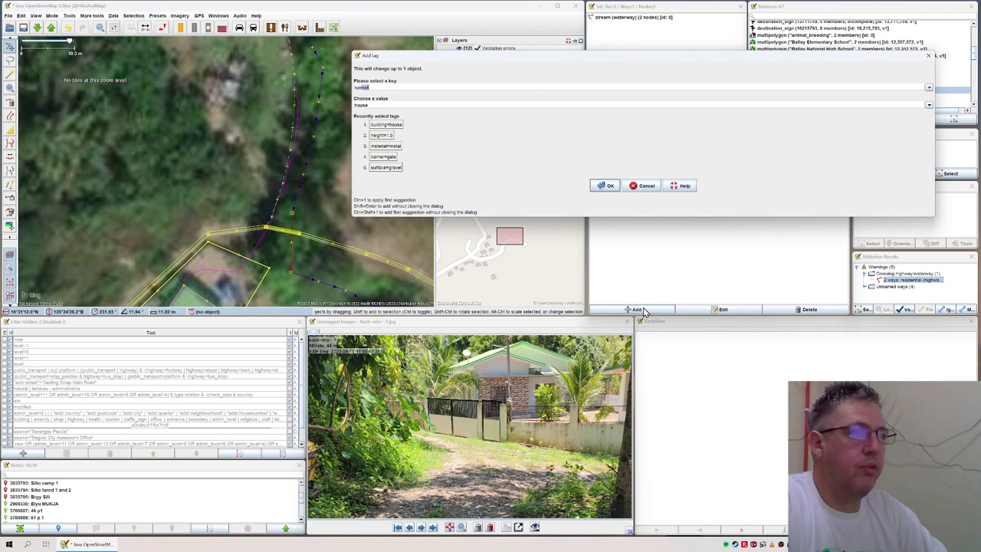
key(Tab)
text(yes)
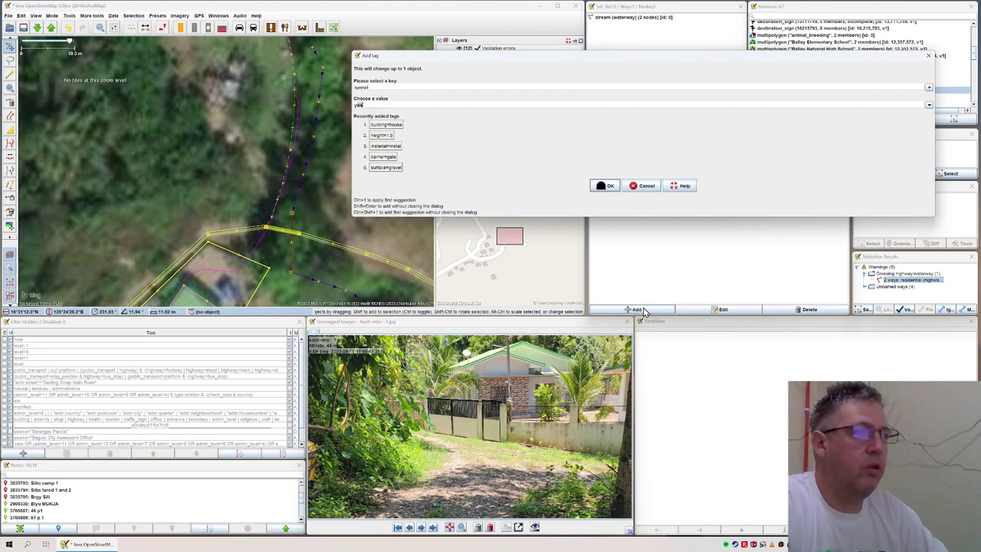
key(Return)
click(644, 310)
text(layer)
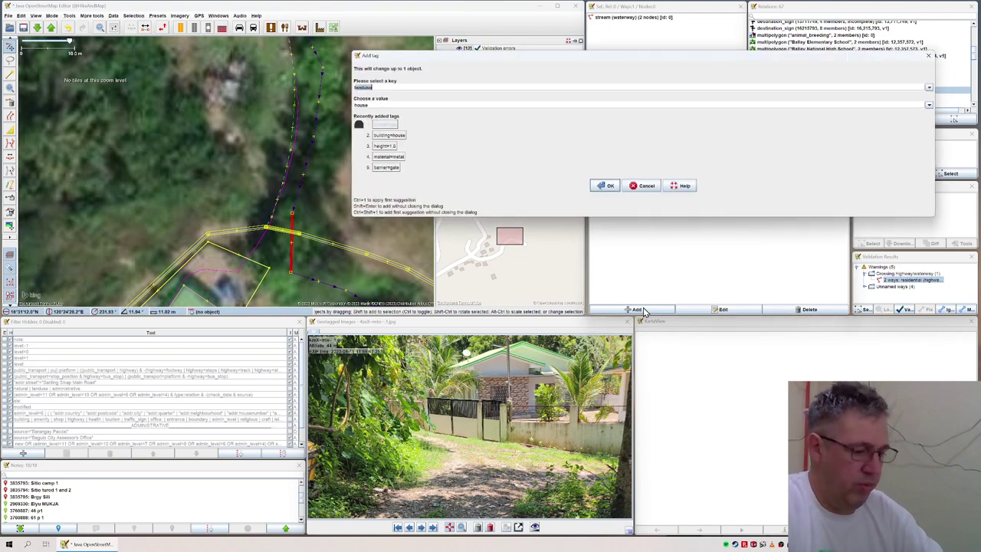
key(Tab)
key(Return)
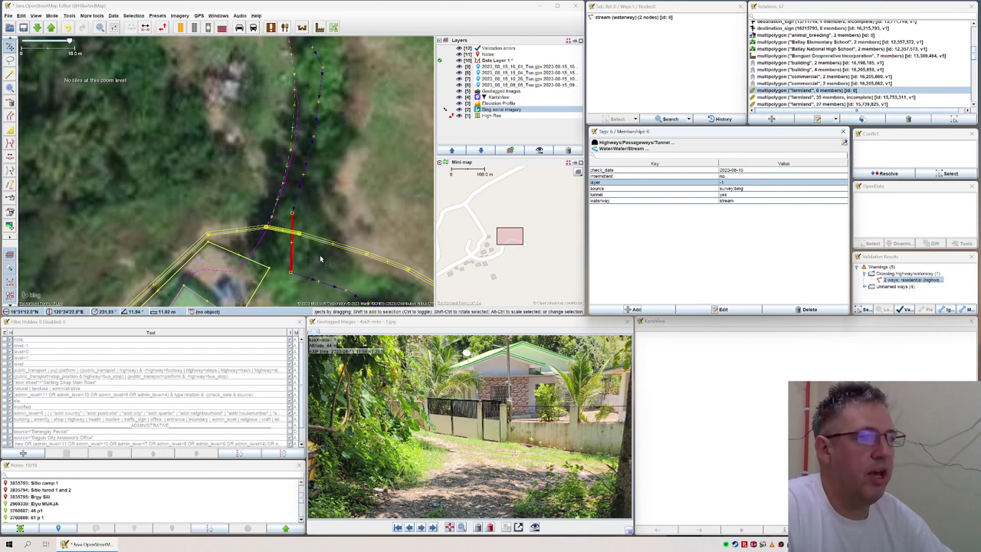
- Restart the upload past the remaining warnings and choose the stored data source from "knowledge, survey, Maxar/Bing aerial imagery" through "Drone Imagery"
click(50, 28)
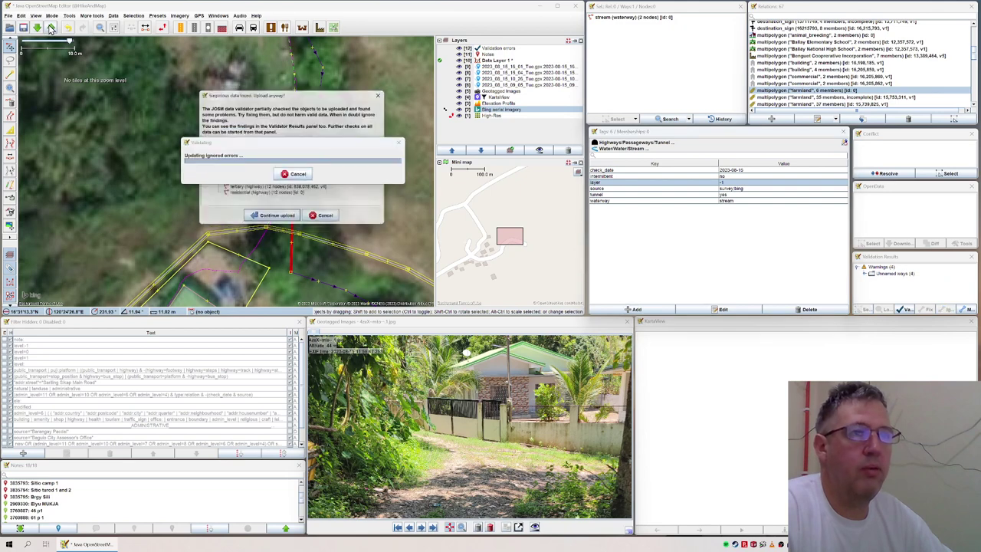
click(269, 223)
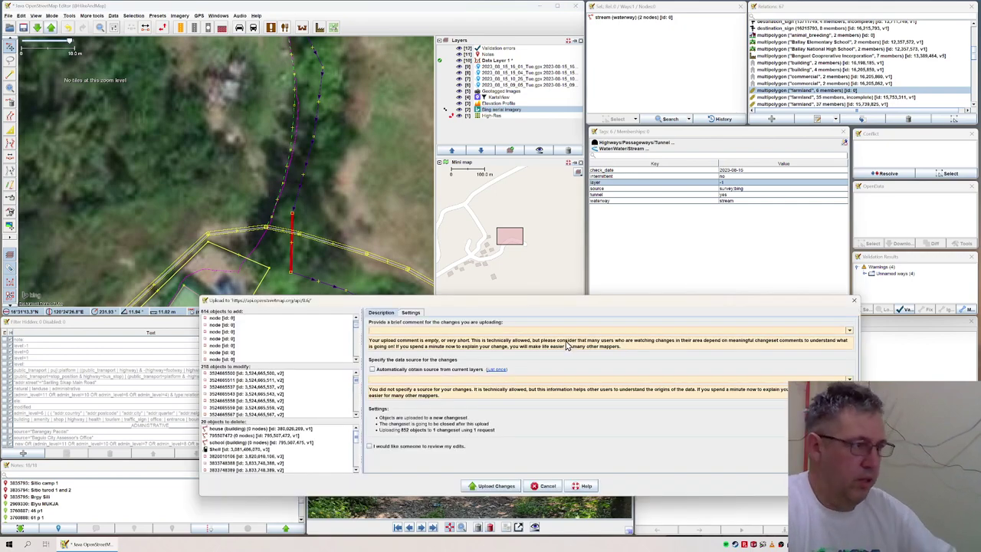
click(848, 378)
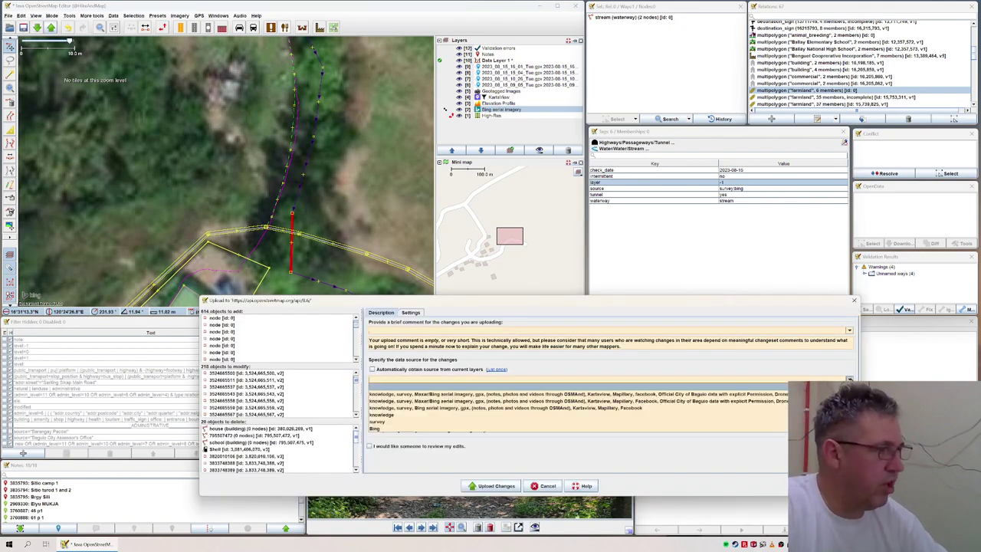
click(636, 398)
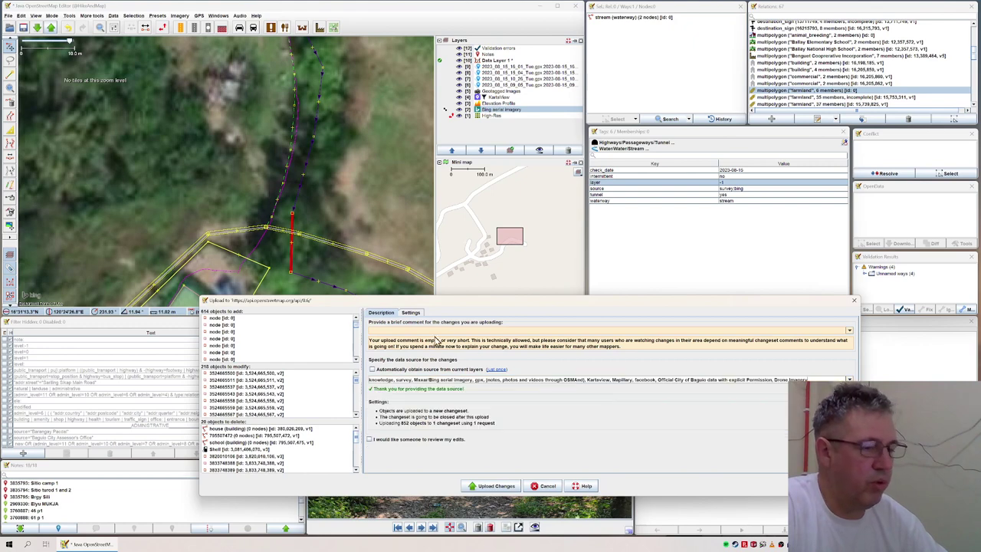
- Upload with comment "Just adding paths, houses, fields, fords, anything I see on my photos and notes I made during hiking in this area - using bing as alignment"
click(397, 328)
text(Just add)
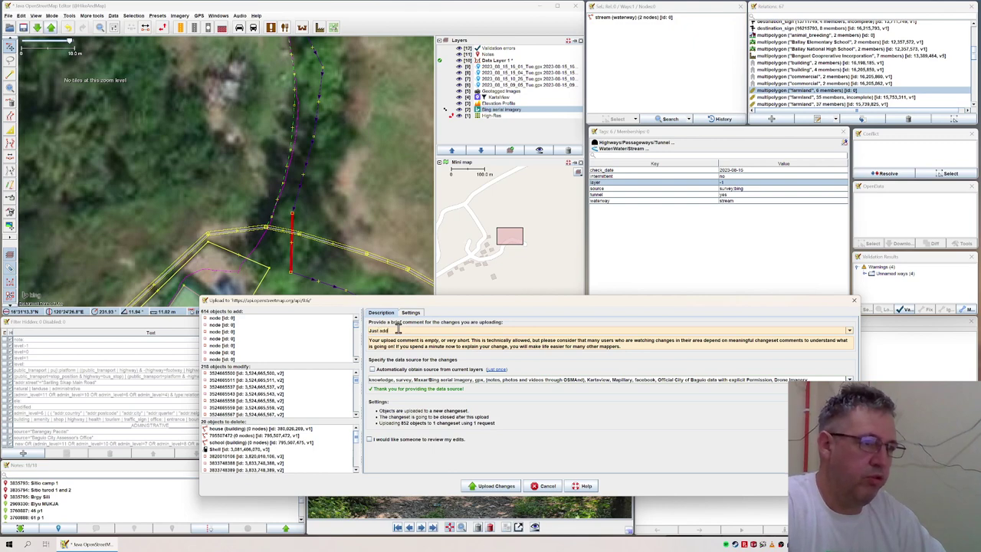
text(ing paths, houses, f)
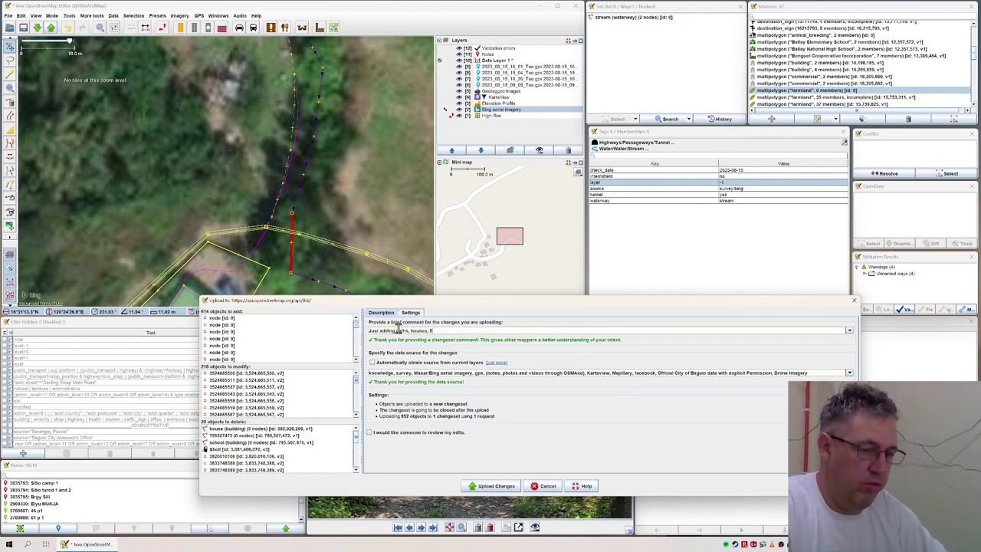
text(ields, fords, anything I see)
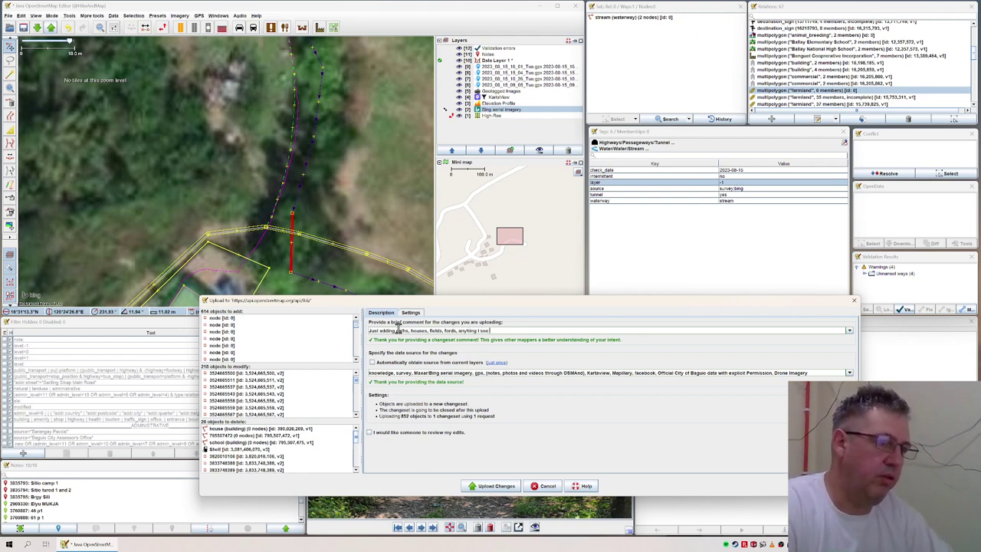
text( on my )
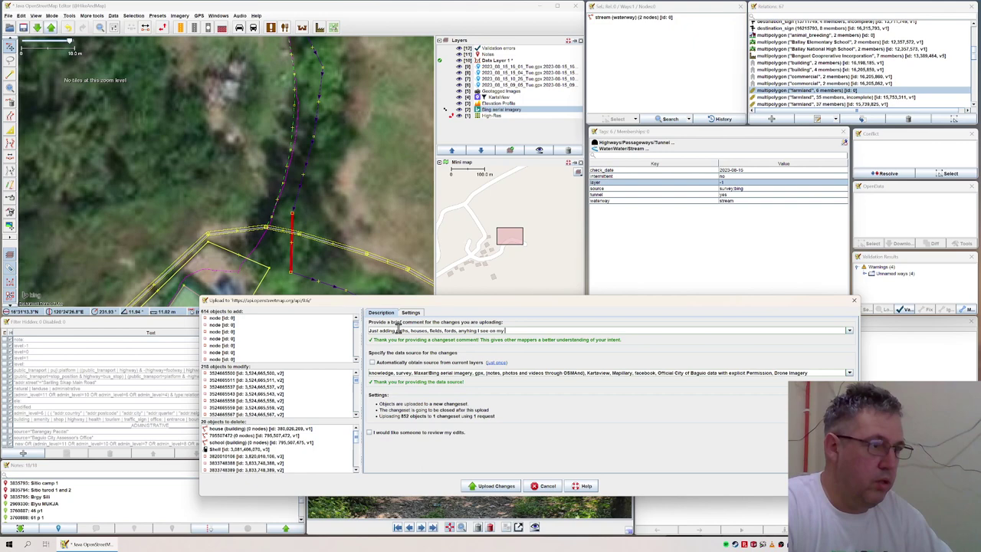
text(photos and r)
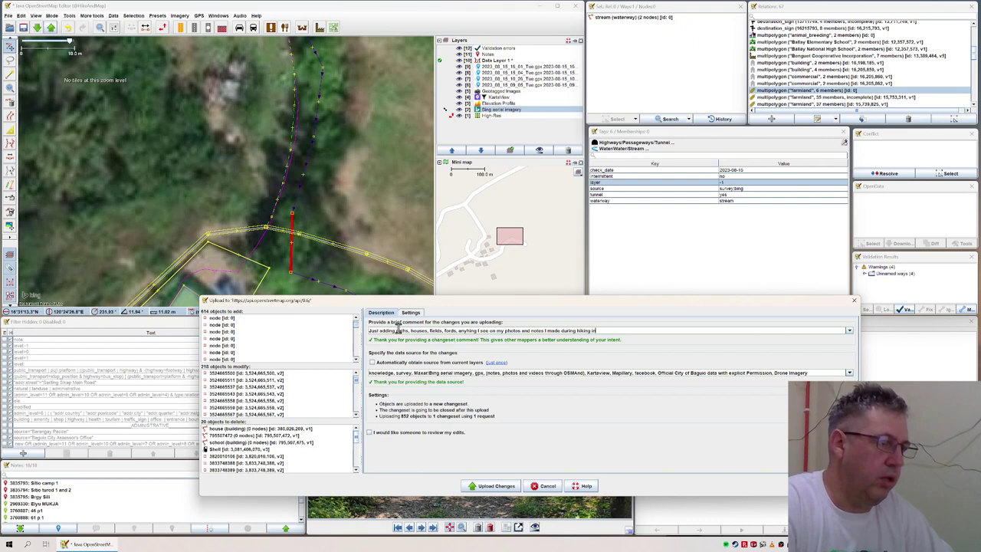
text(rea.)
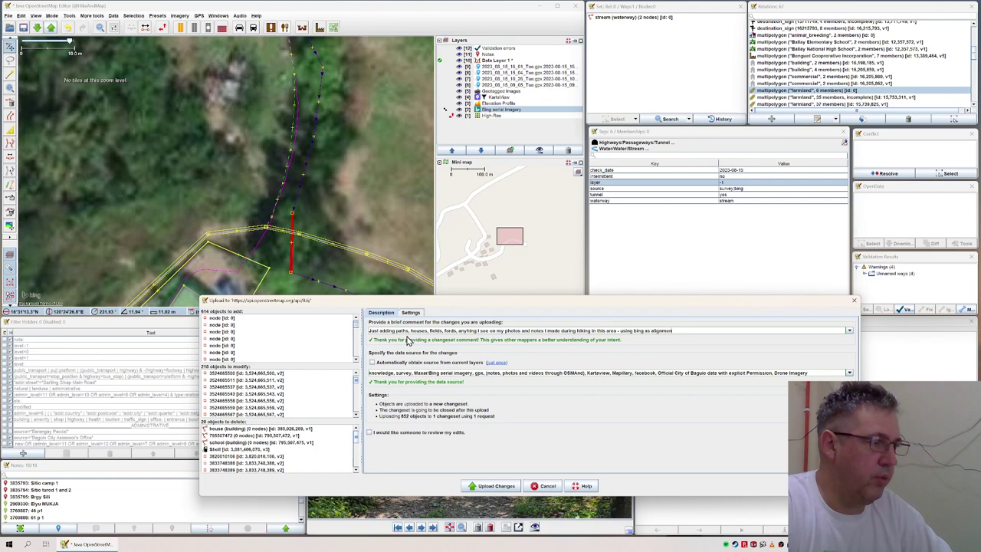
text(t)
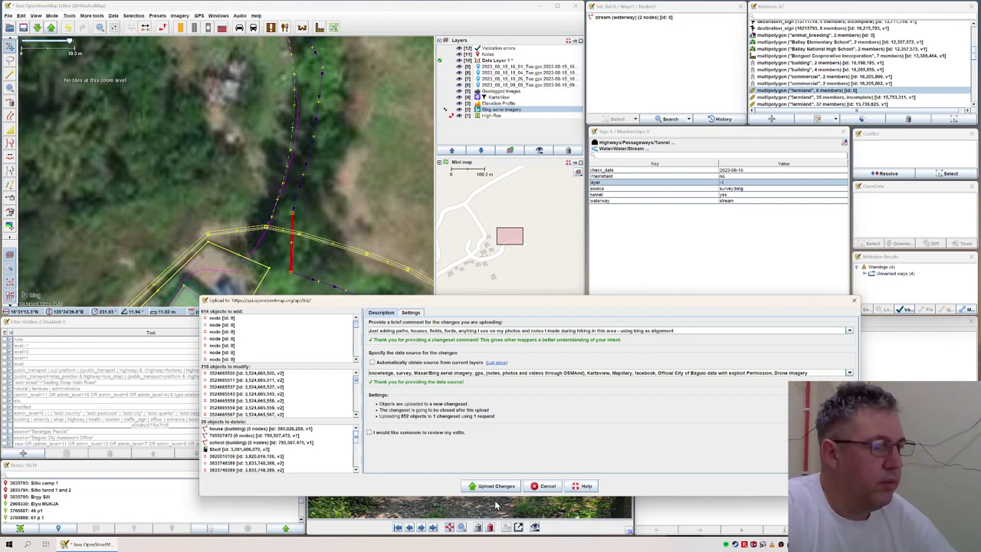
click(497, 485)
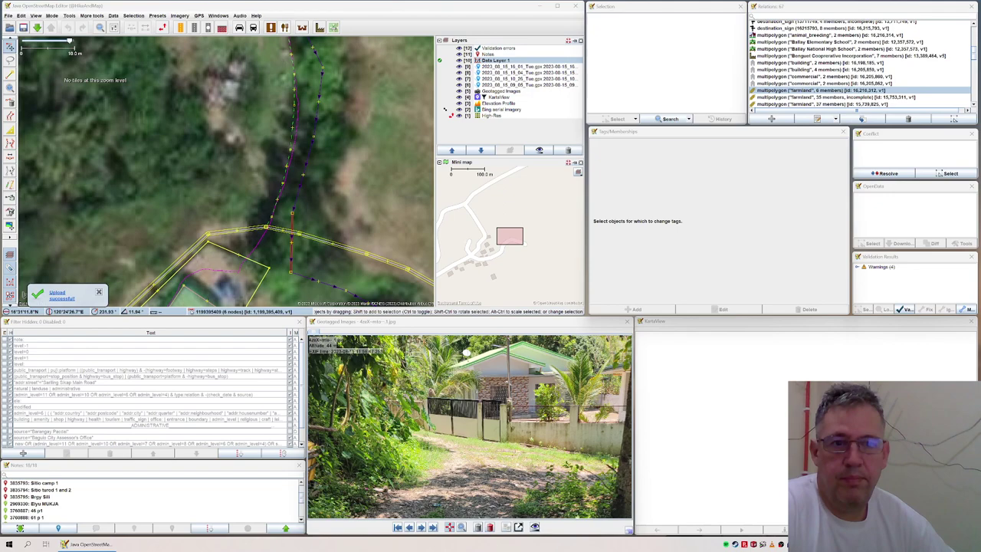
- Open the uploaded changeset's OpenStreetMap page and look through its listed ways, relations and nodes
drag(17, 348, 351, 163)
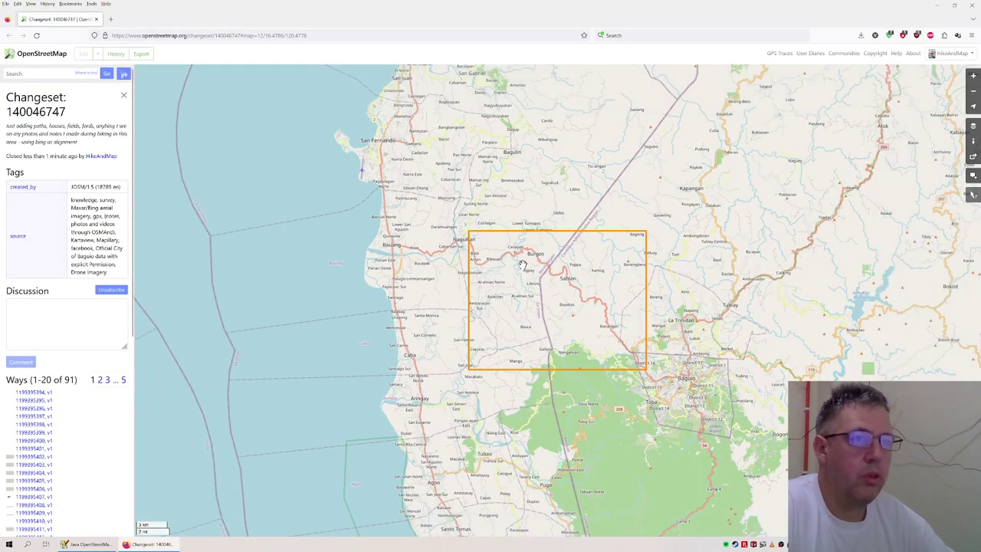
scroll(58, 358, down, 5)
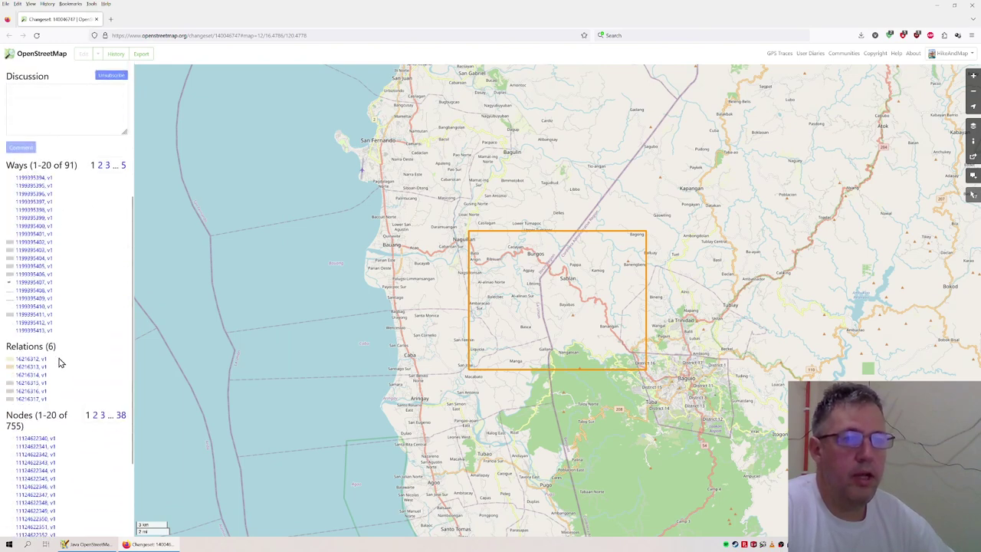
scroll(58, 360, down, 3)
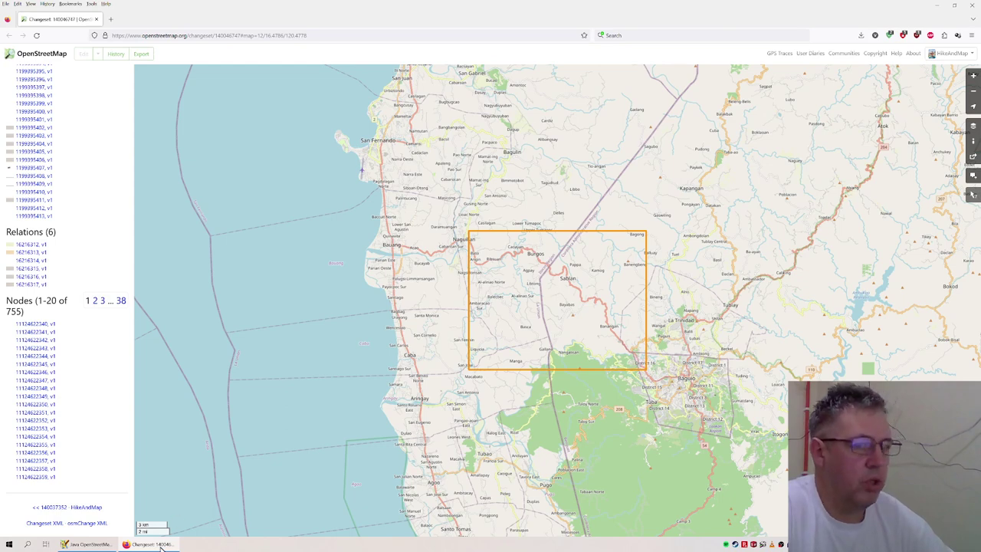
- Switch back to JOSM and select the fenced plot's edge way among the fields to inspect its multipolygon memberships
click(87, 543)
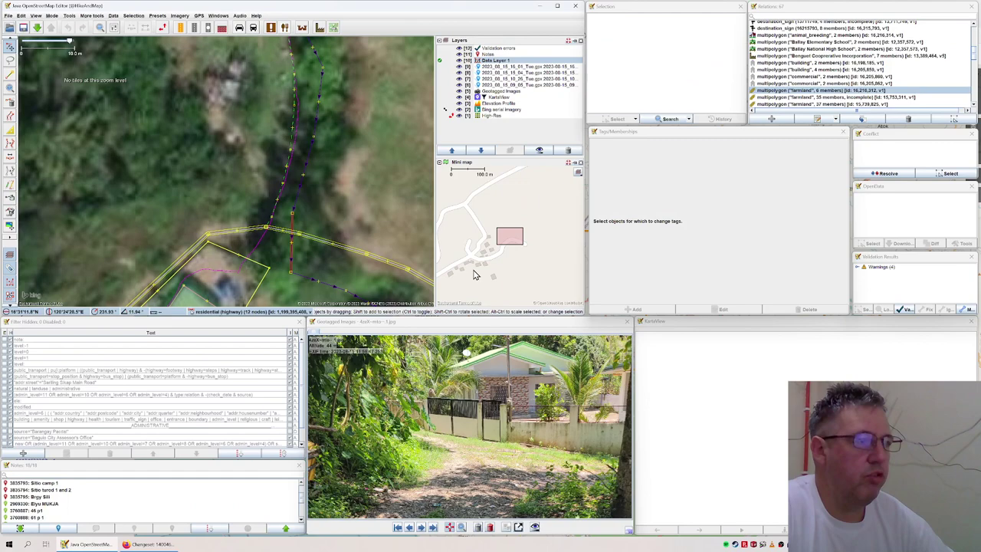
scroll(339, 160, down, 4)
drag(341, 198, 273, 252)
click(351, 175)
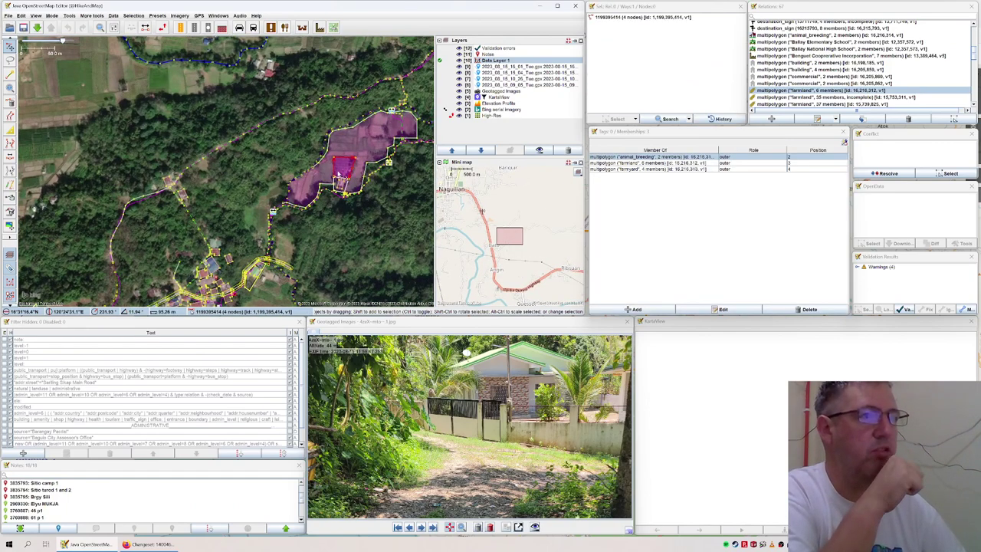
- Select the farmland multipolygon that the edge way belongs to, examine its tags and zoom the map to it
right_click(651, 163)
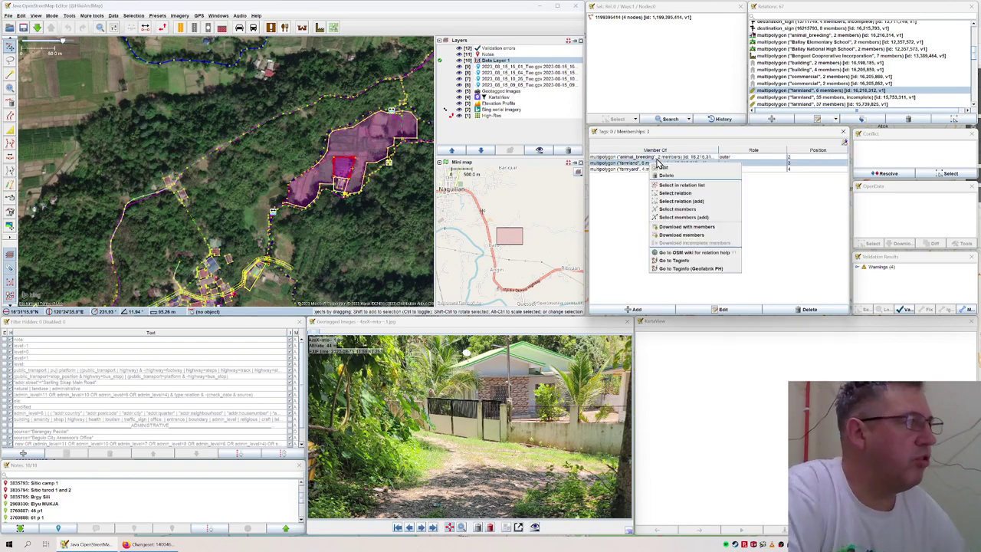
click(673, 193)
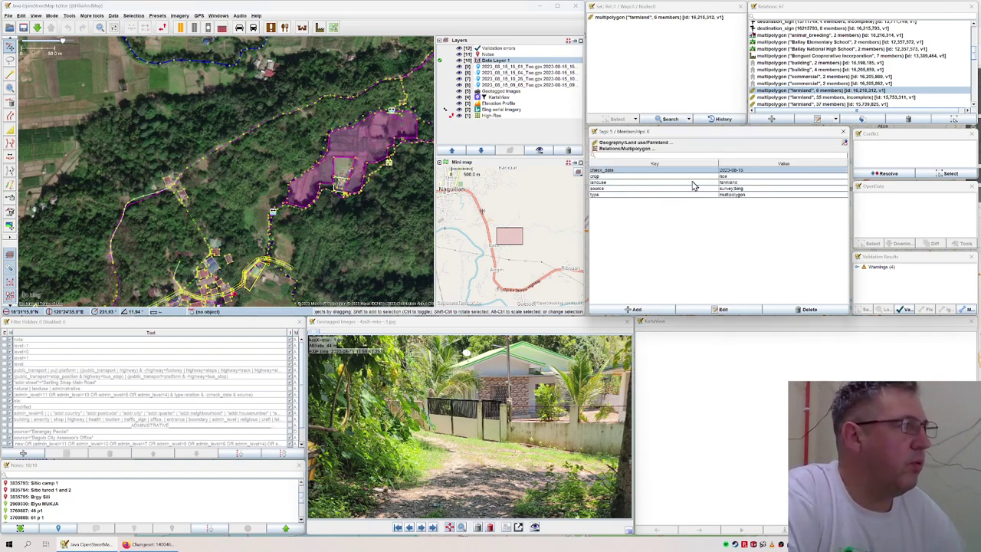
key(3)
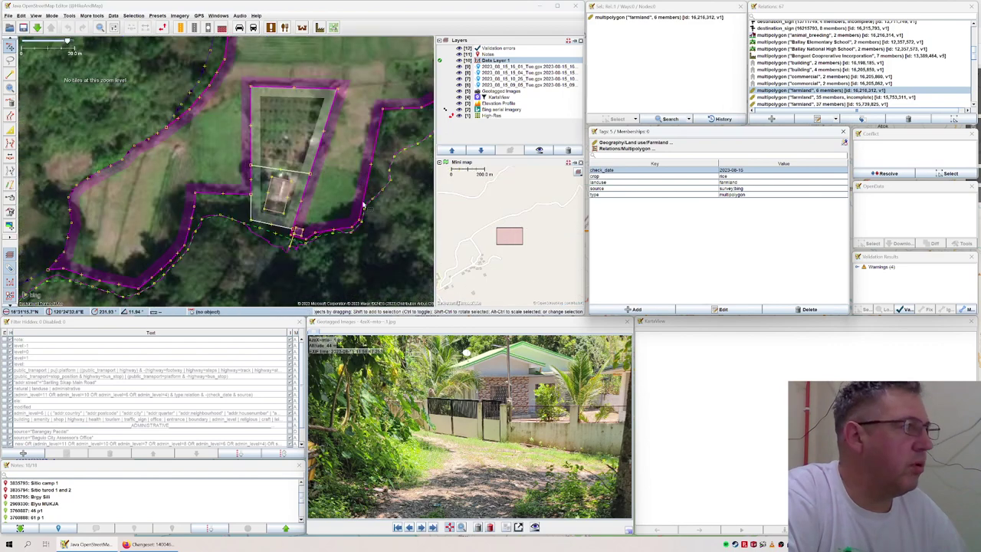
- Select the farmyard multipolygon through the plot's lower side edge way and examine its tags, including the farmyard type
click(308, 184)
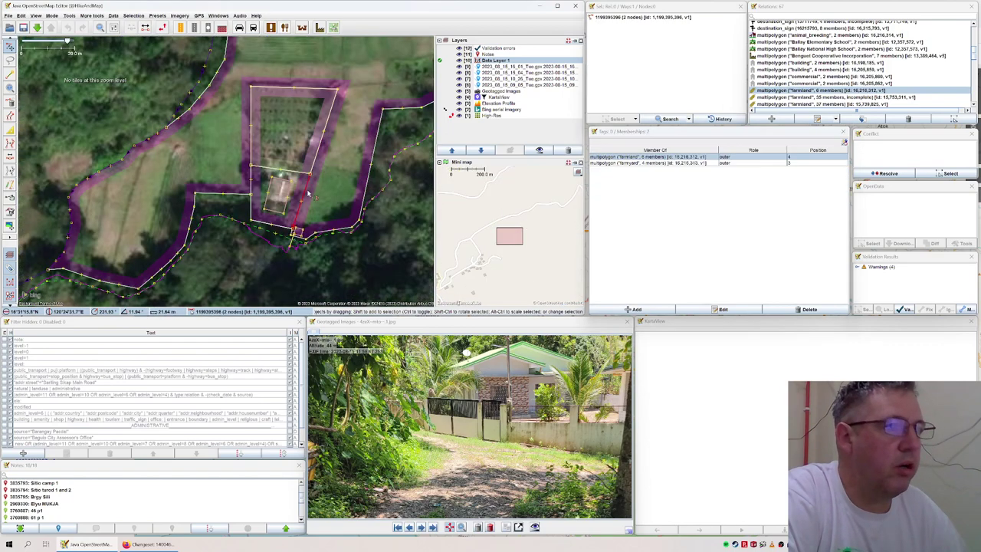
click(651, 163)
right_click(651, 166)
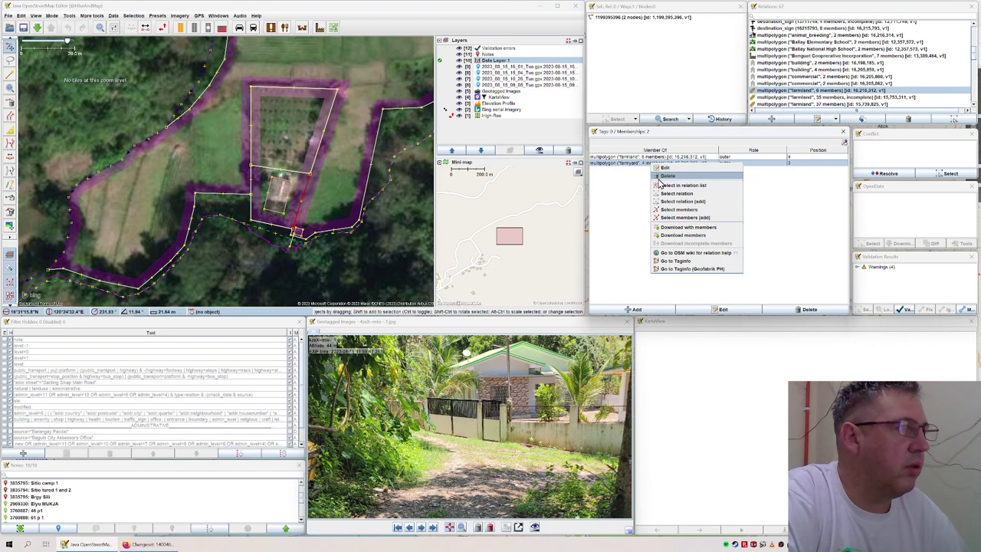
click(663, 197)
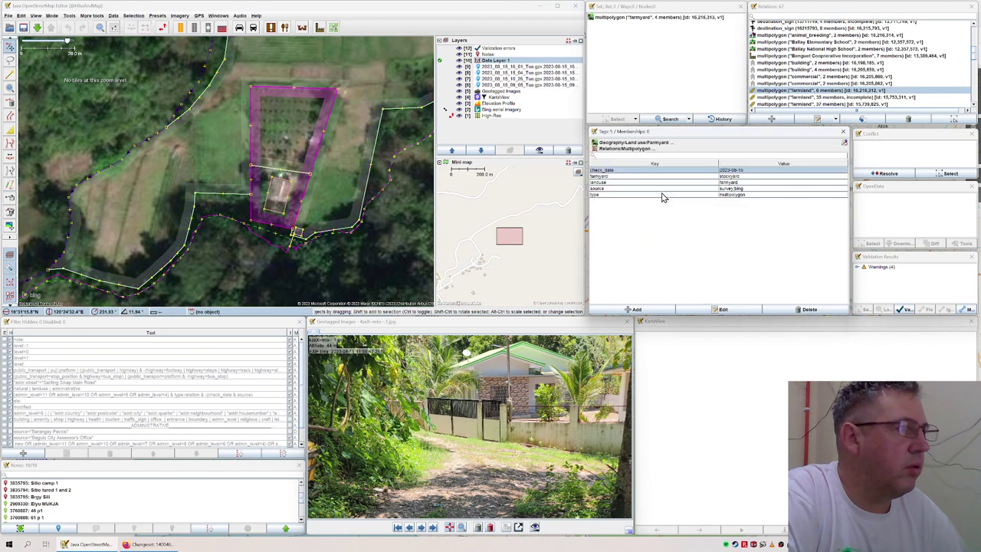
click(711, 176)
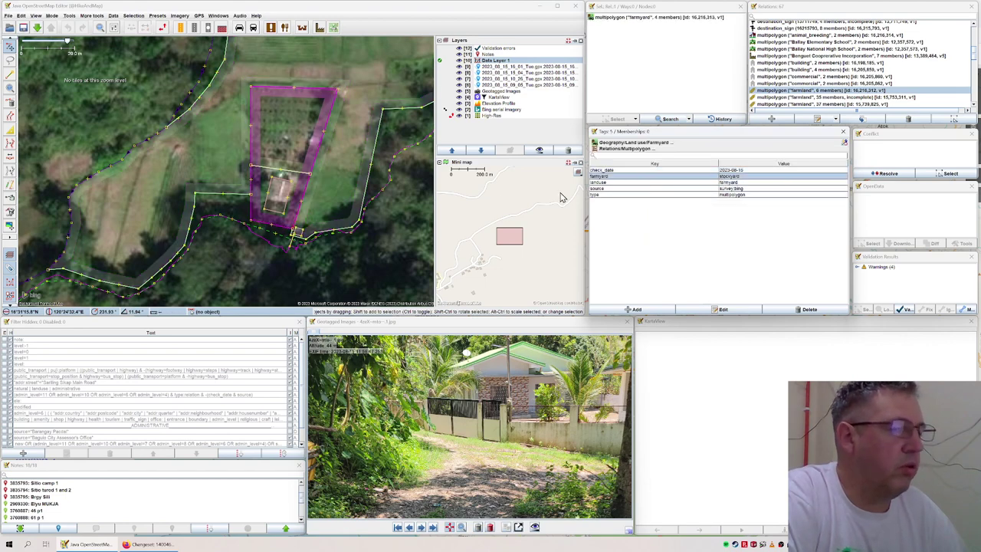
- Select the animal_breeding multipolygon through the dividing way inside the fenced plot and examine its tags
click(291, 170)
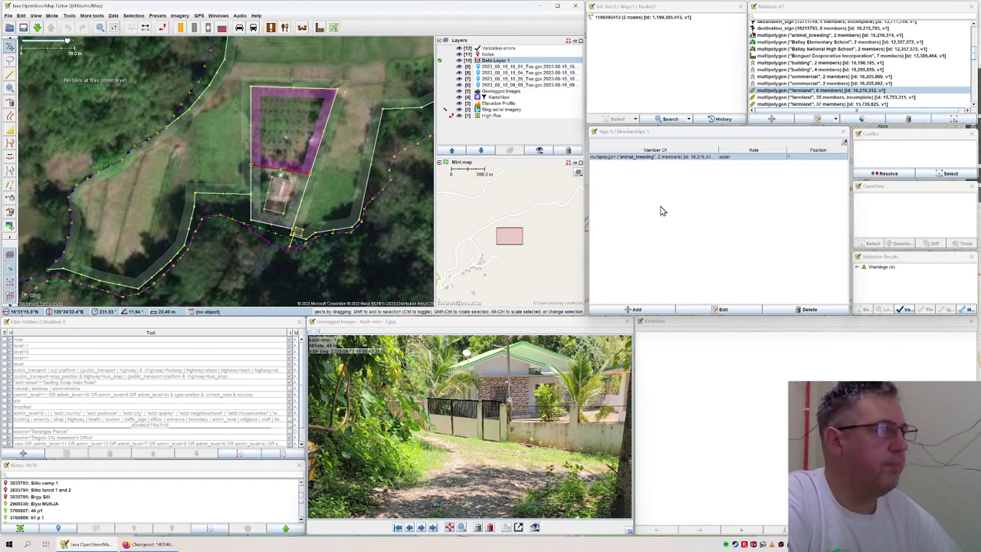
right_click(679, 157)
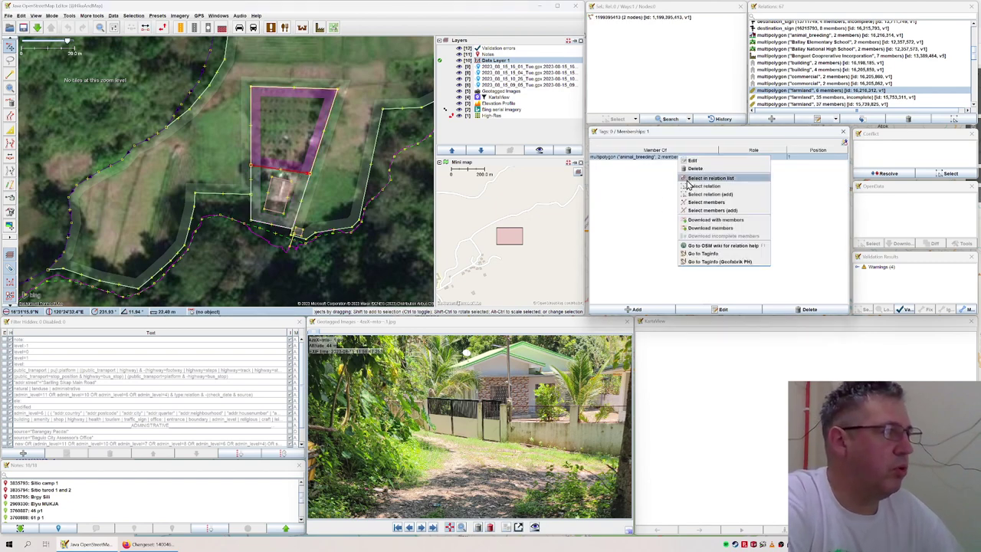
click(688, 188)
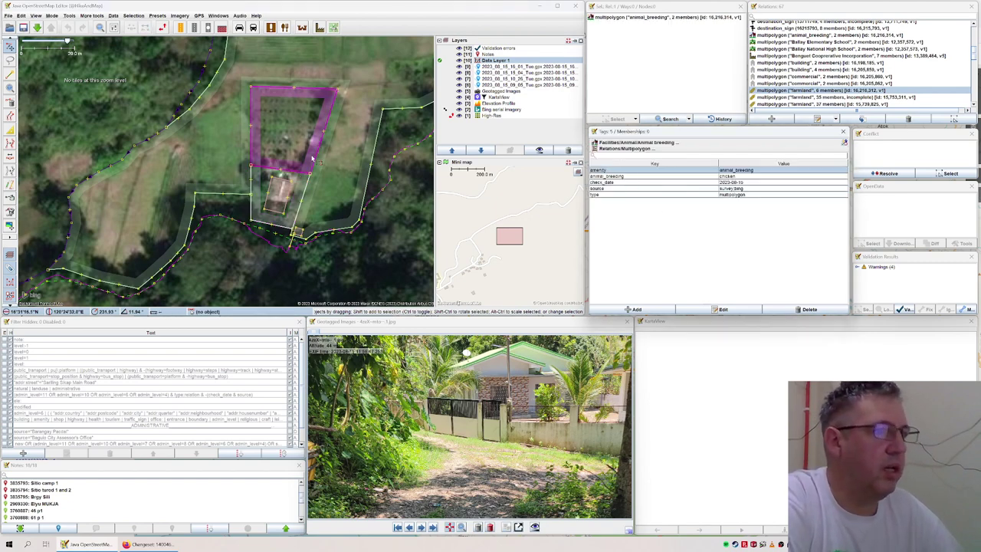
- Review the mapped paths, buildings and fields around the plot in a wider map view and check the area's location on the mini map
scroll(300, 153, down, 3)
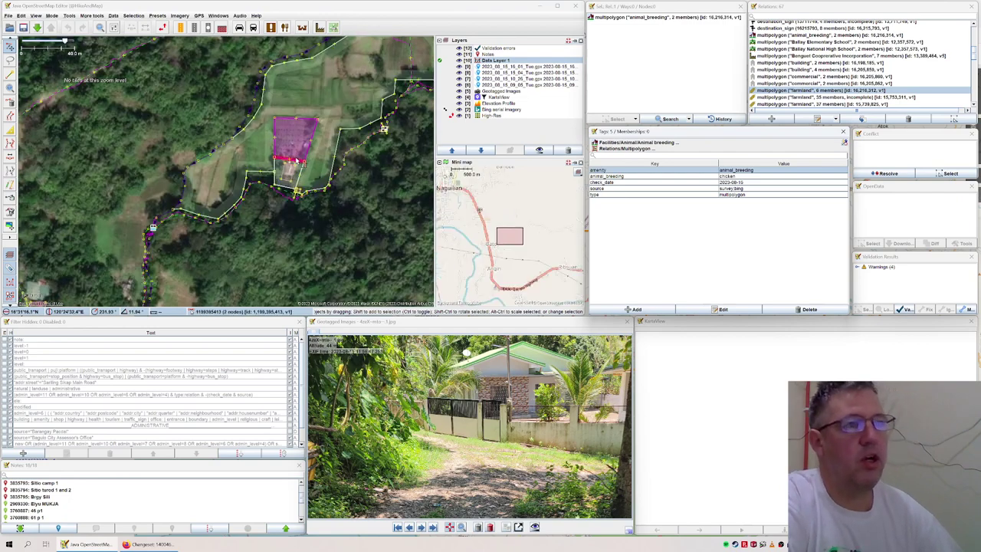
scroll(295, 161, down, 3)
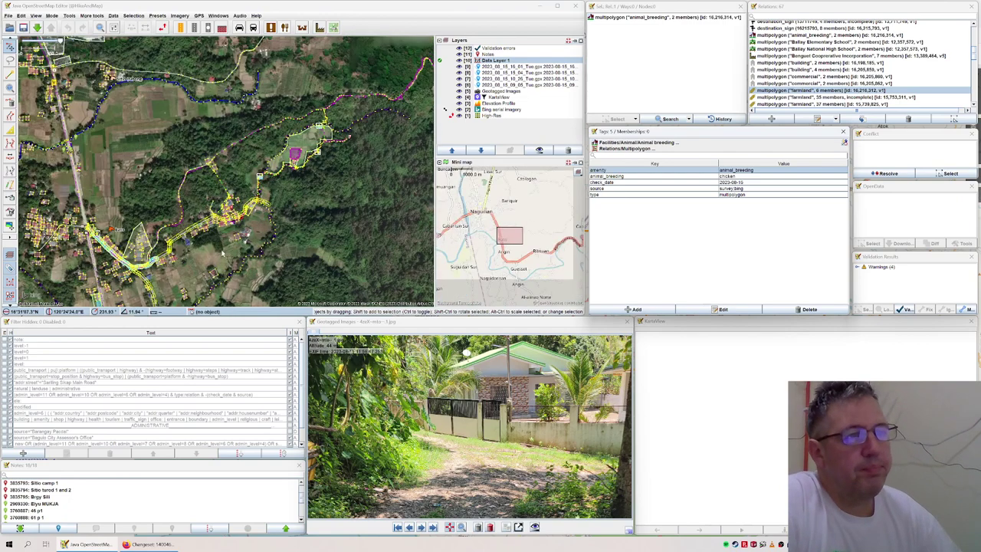
drag(222, 252, 269, 212)
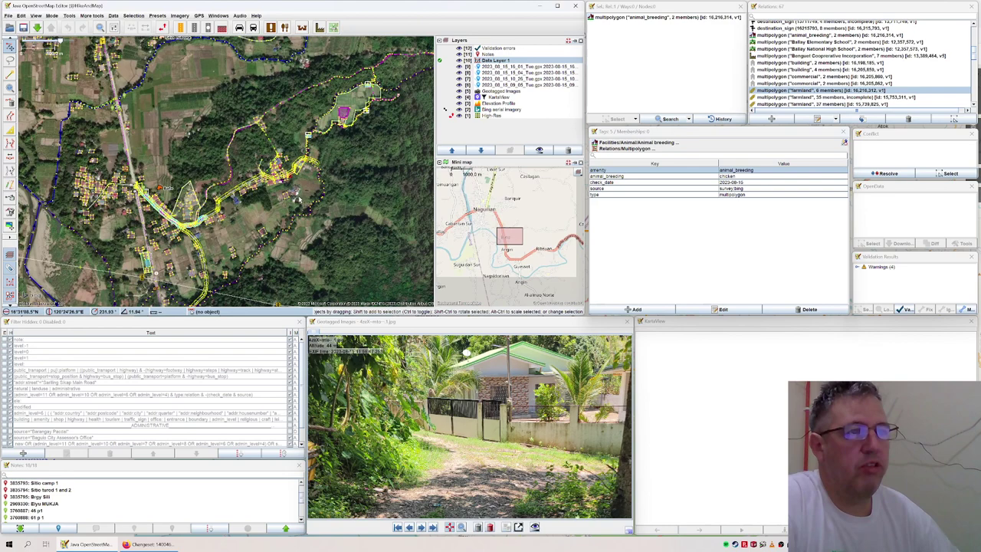
scroll(514, 238, up, 1)
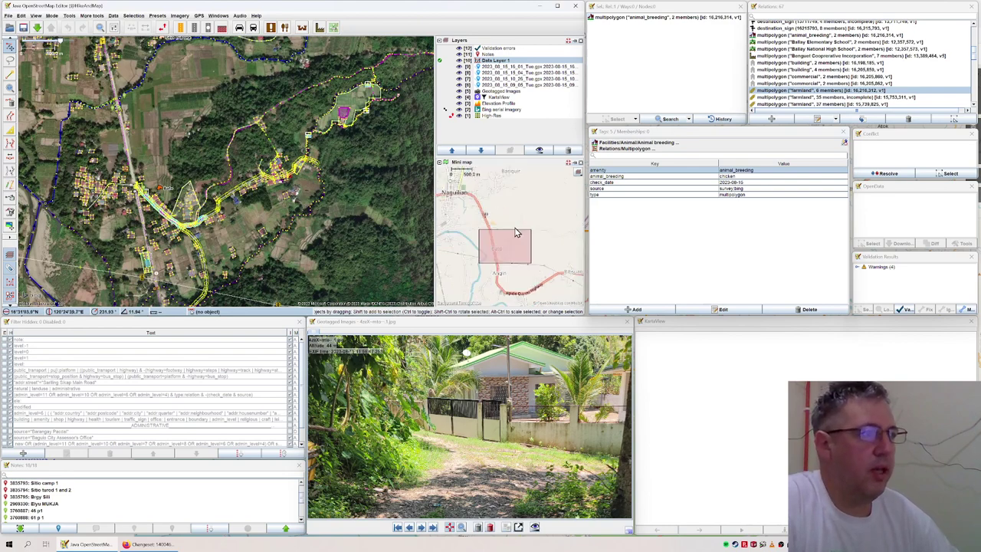